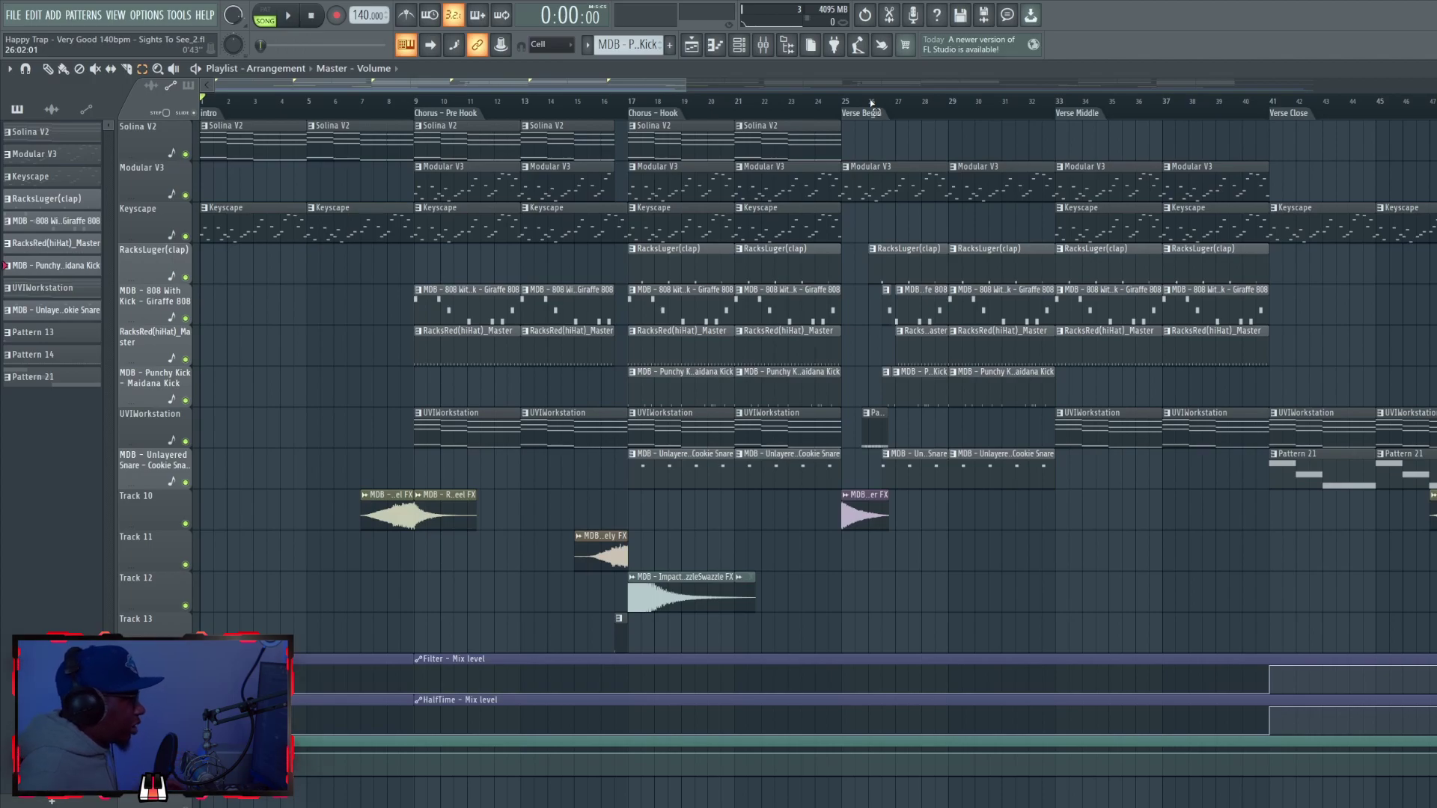
Step: Highlight the Intro section, the Solina V2, Modular V3 and Keyscape clips in the chorus sections, and the UVIWorkstation clips
{"action": "left_click_drag", "start_coordinate": [684, 85], "coordinate": [313, 109]}
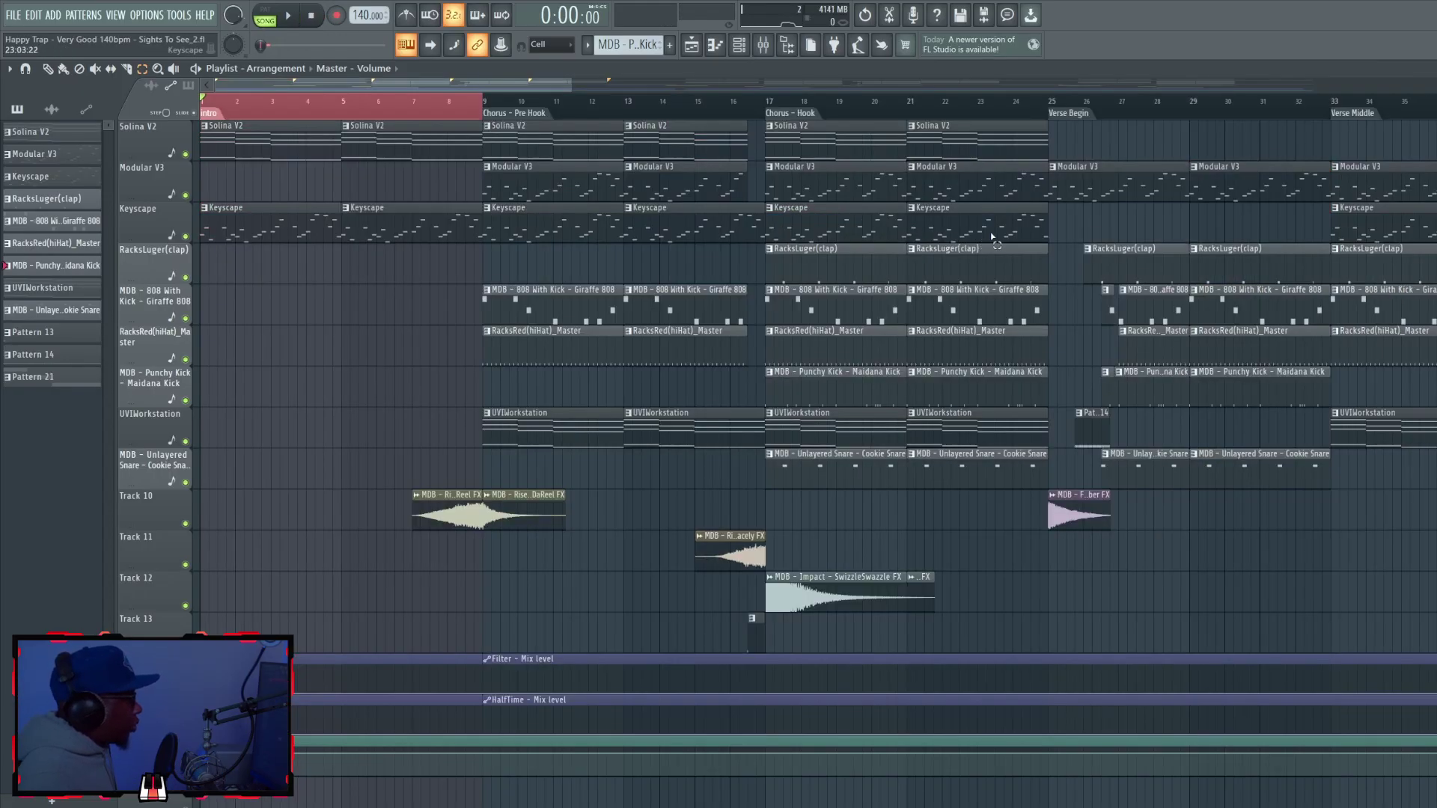
{"action": "left_click_drag", "start_coordinate": [1046, 244], "coordinate": [485, 120]}
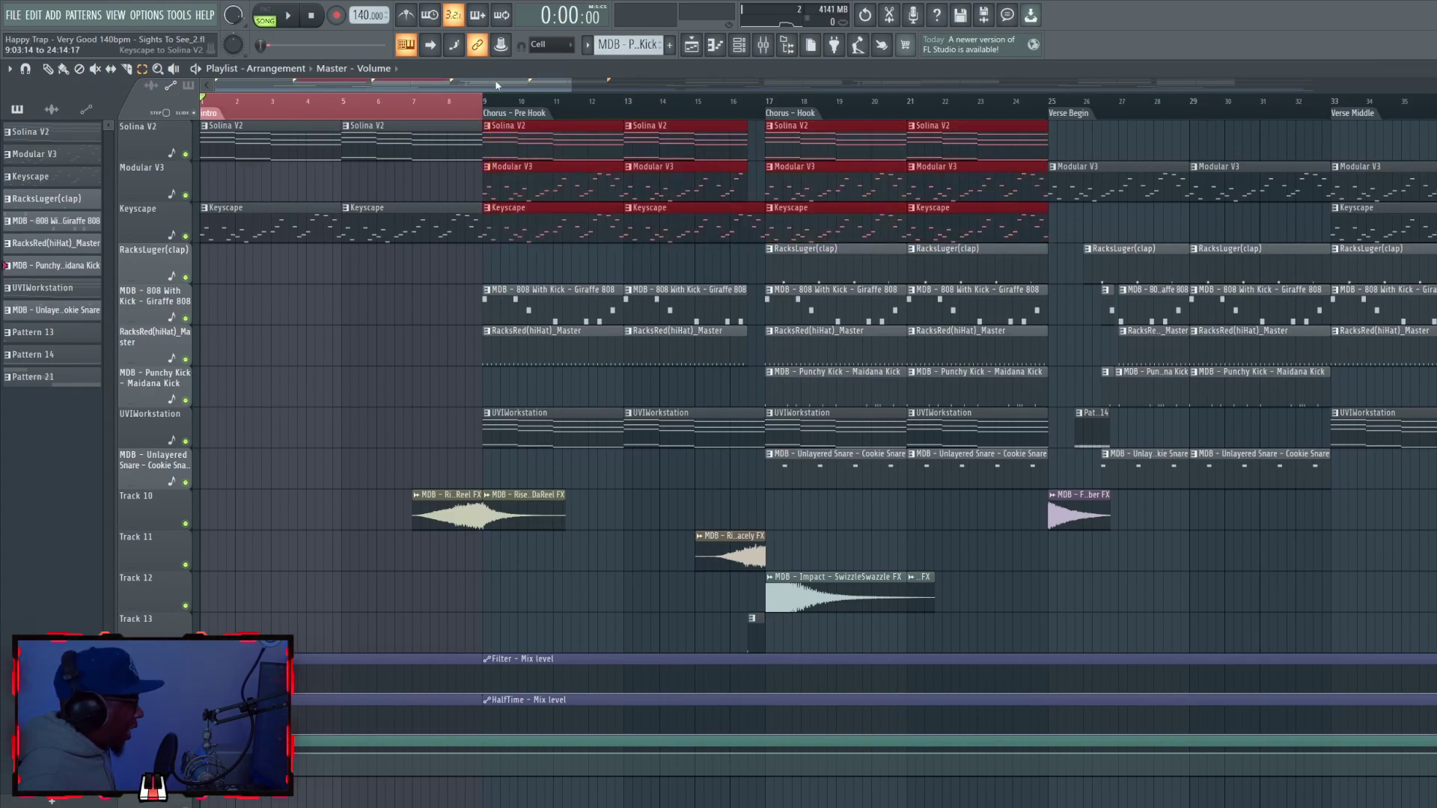
{"action": "left_click_drag", "start_coordinate": [528, 427], "coordinate": [847, 432]}
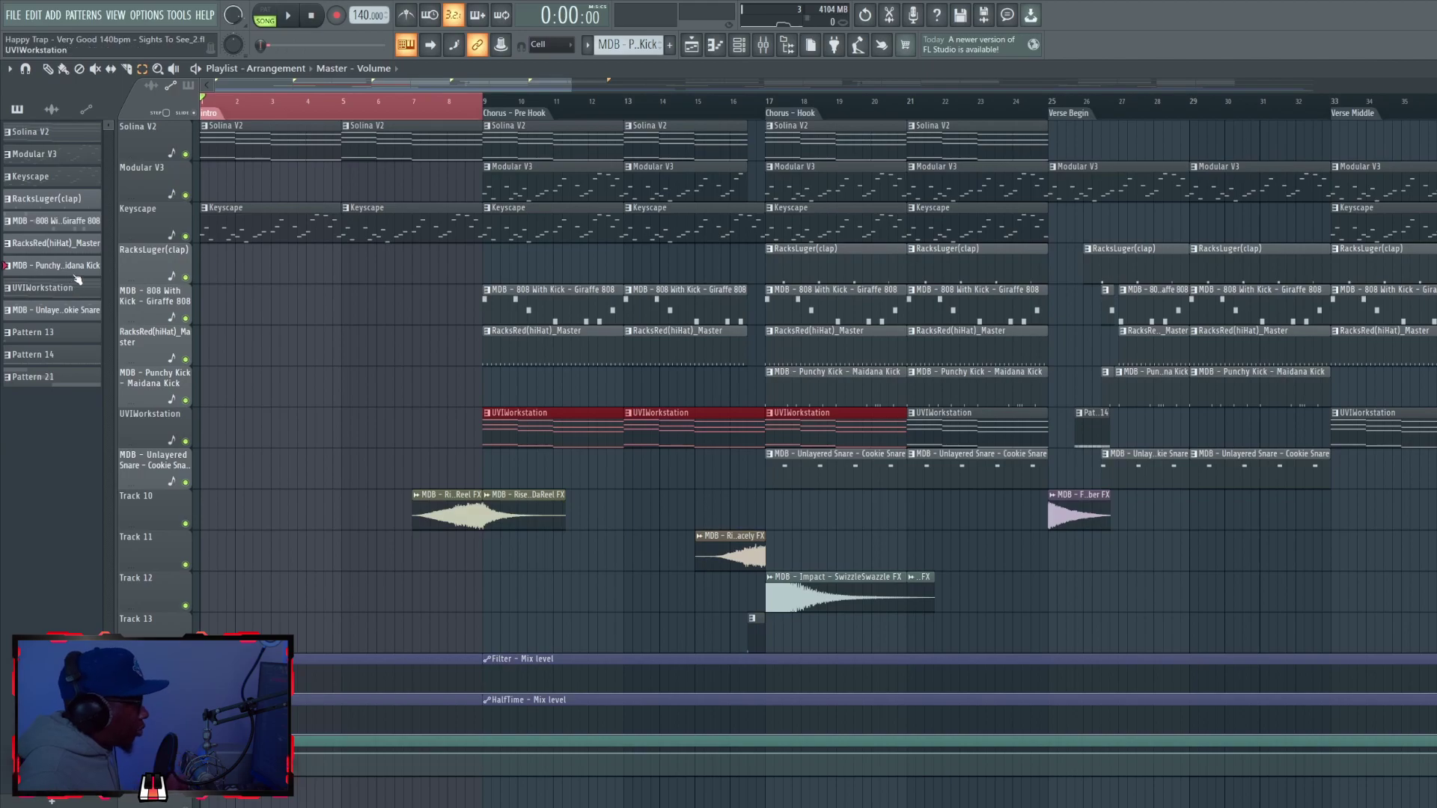
Step: Solo the Keyscape track over the Intro and play it, then add Solina V2 and listen to both
{"action": "right_click", "coordinate": [286, 107], "text": "ctrl"}
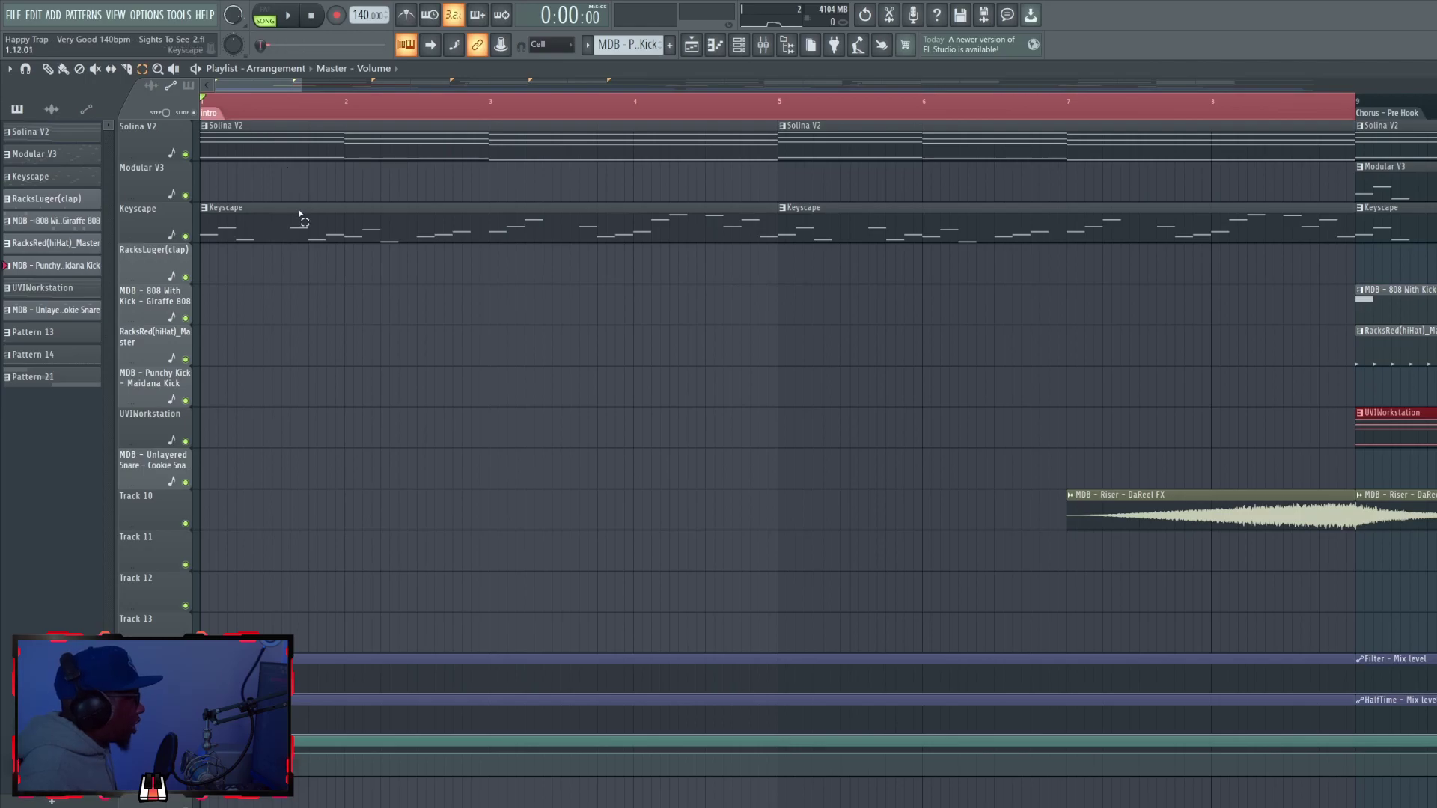
{"action": "right_click", "coordinate": [187, 237]}
{"action": "key", "text": "space"}
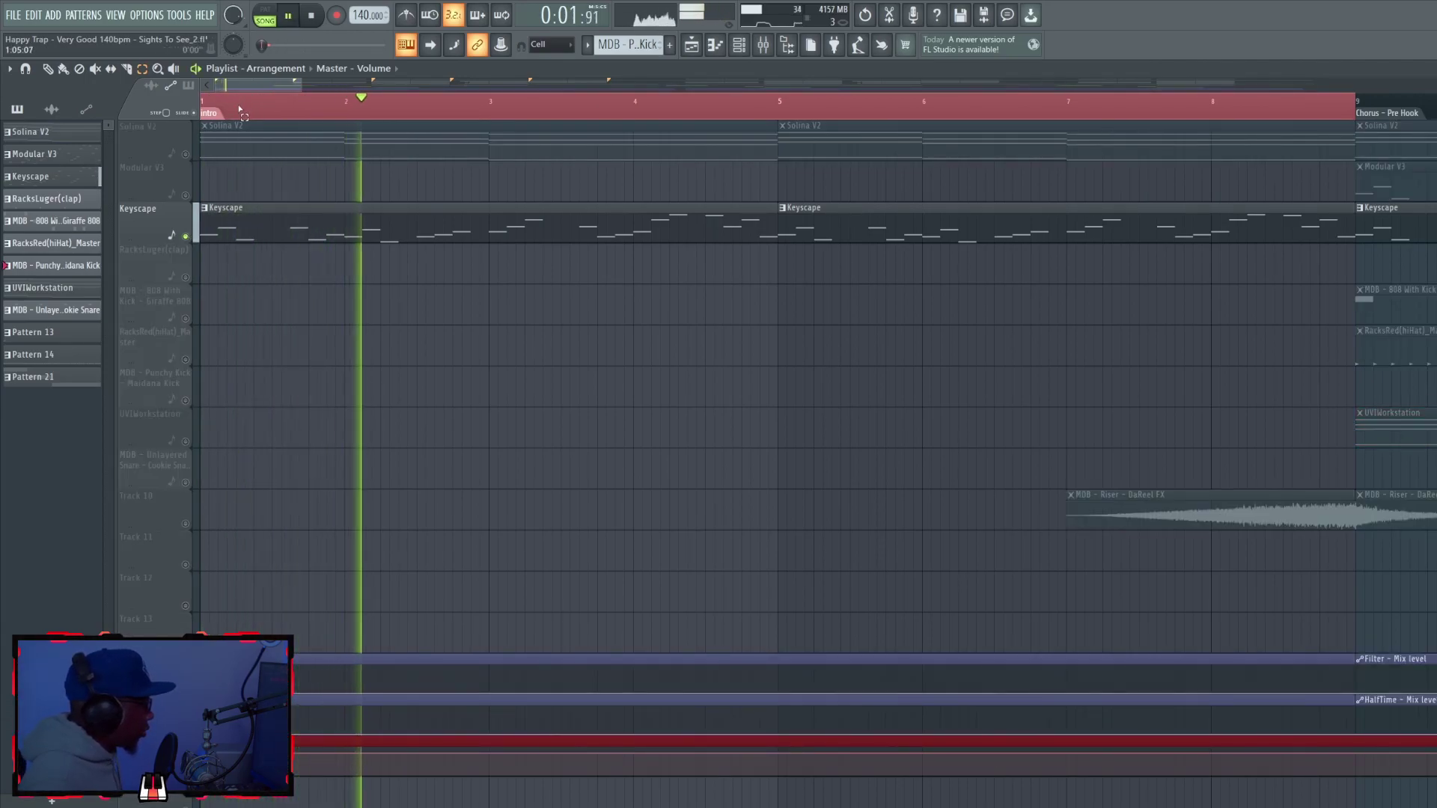
{"action": "key", "text": "space"}
{"action": "right_click", "coordinate": [186, 154]}
{"action": "key", "text": "space"}
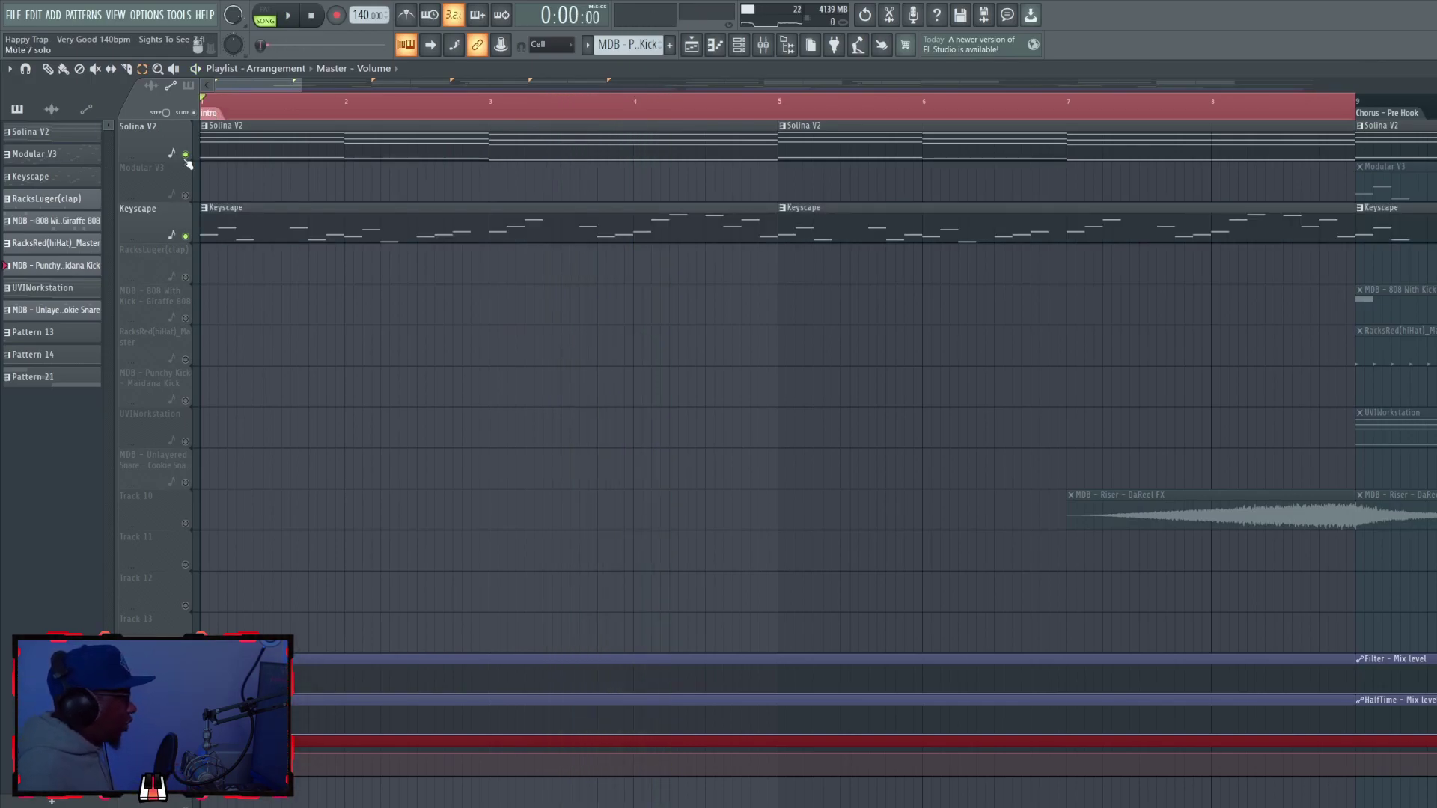
Step: Re-enable all playlist tracks and play the DaReel riser from bar 7 into Chorus - Pre Hook
{"action": "scroll", "coordinate": [592, 105], "scroll_direction": "down", "scroll_amount": 3}
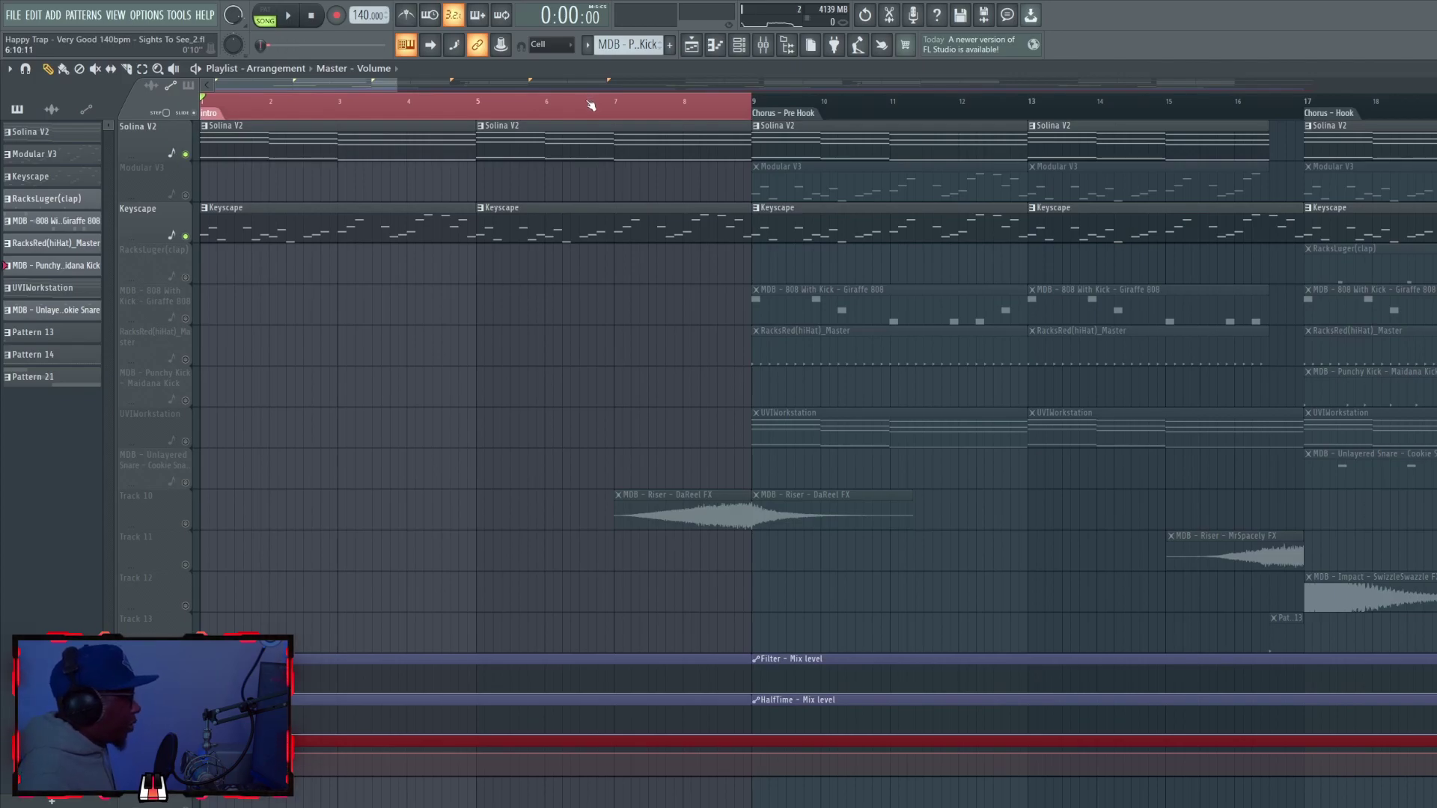
{"action": "left_click", "coordinate": [682, 504]}
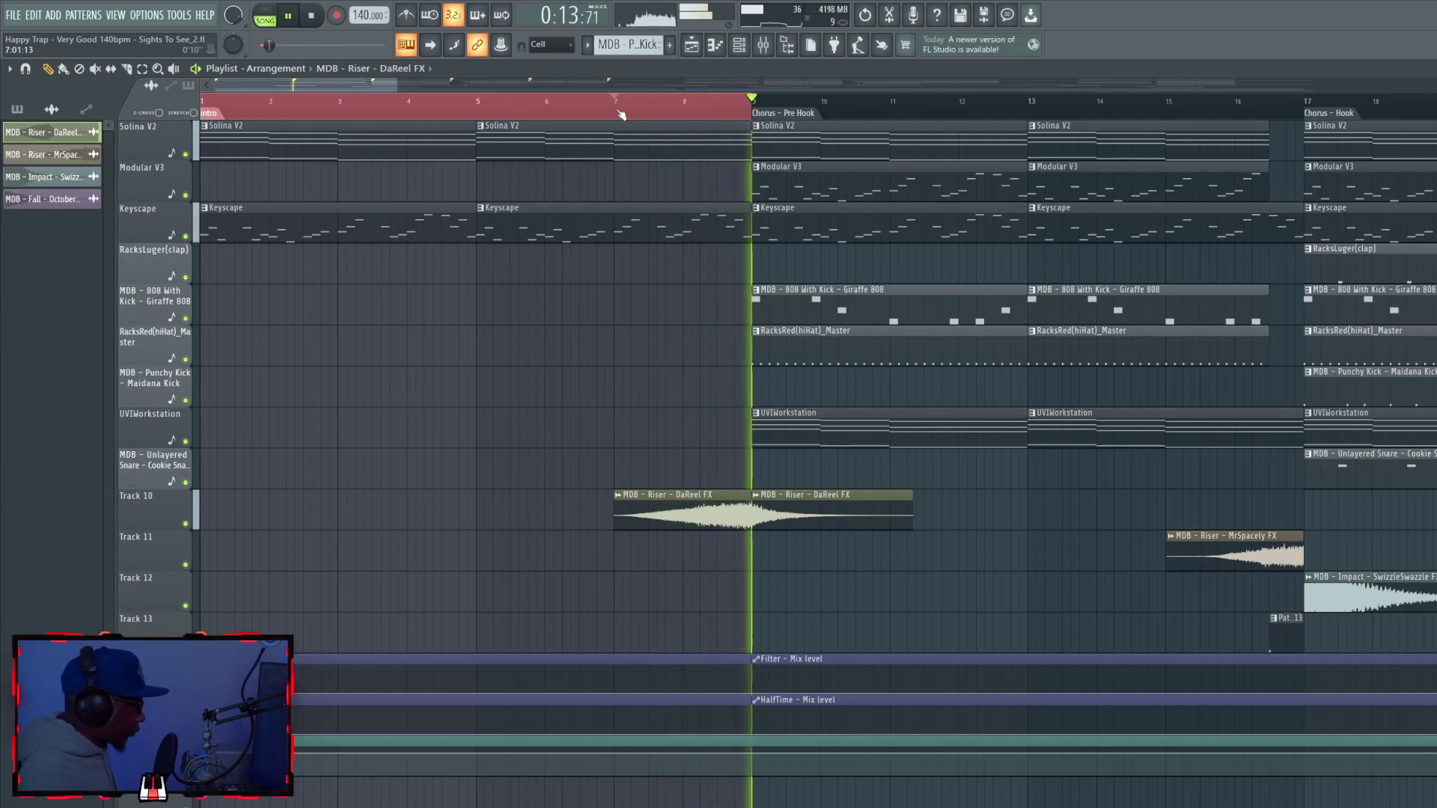
{"action": "key", "text": "space"}
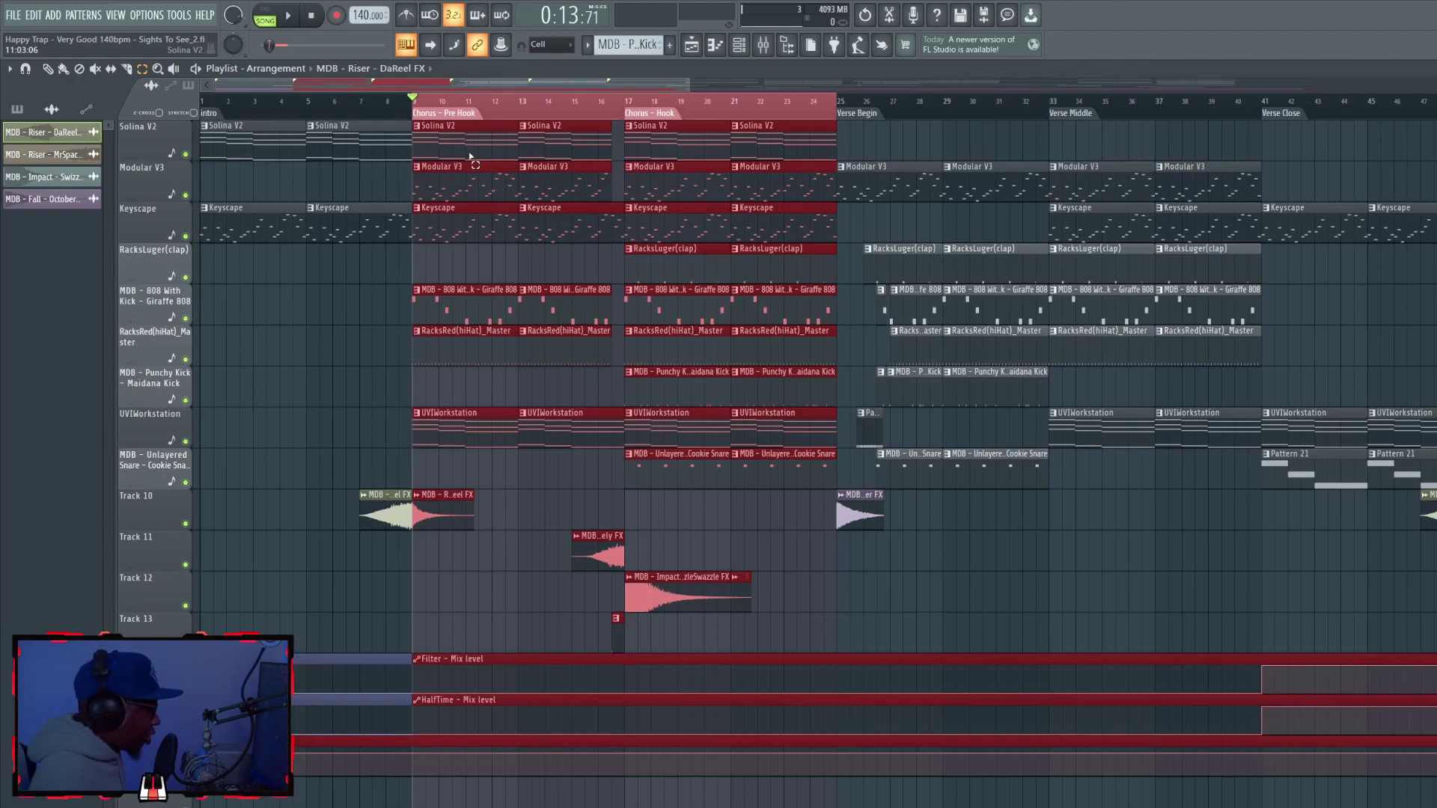
Step: Select the Chorus - Hook section, bars 17 to 24, and play it with its lead-in
{"action": "double_click", "coordinate": [625, 102]}
{"action": "left_click", "coordinate": [625, 103]}
{"action": "left_click_drag", "start_coordinate": [624, 102], "coordinate": [833, 117]}
{"action": "left_click", "coordinate": [629, 102], "text": "ctrl"}
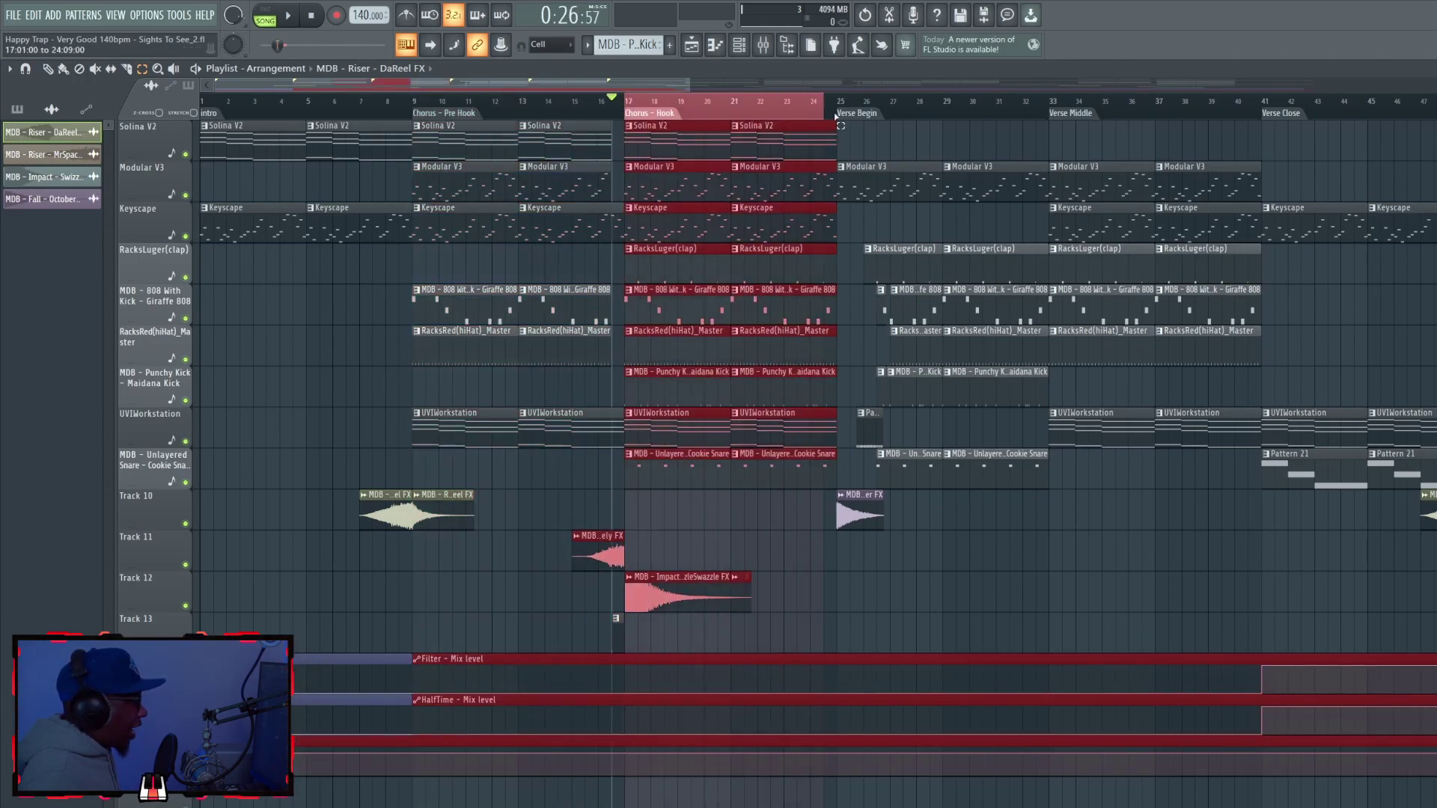
{"action": "key", "text": "space"}
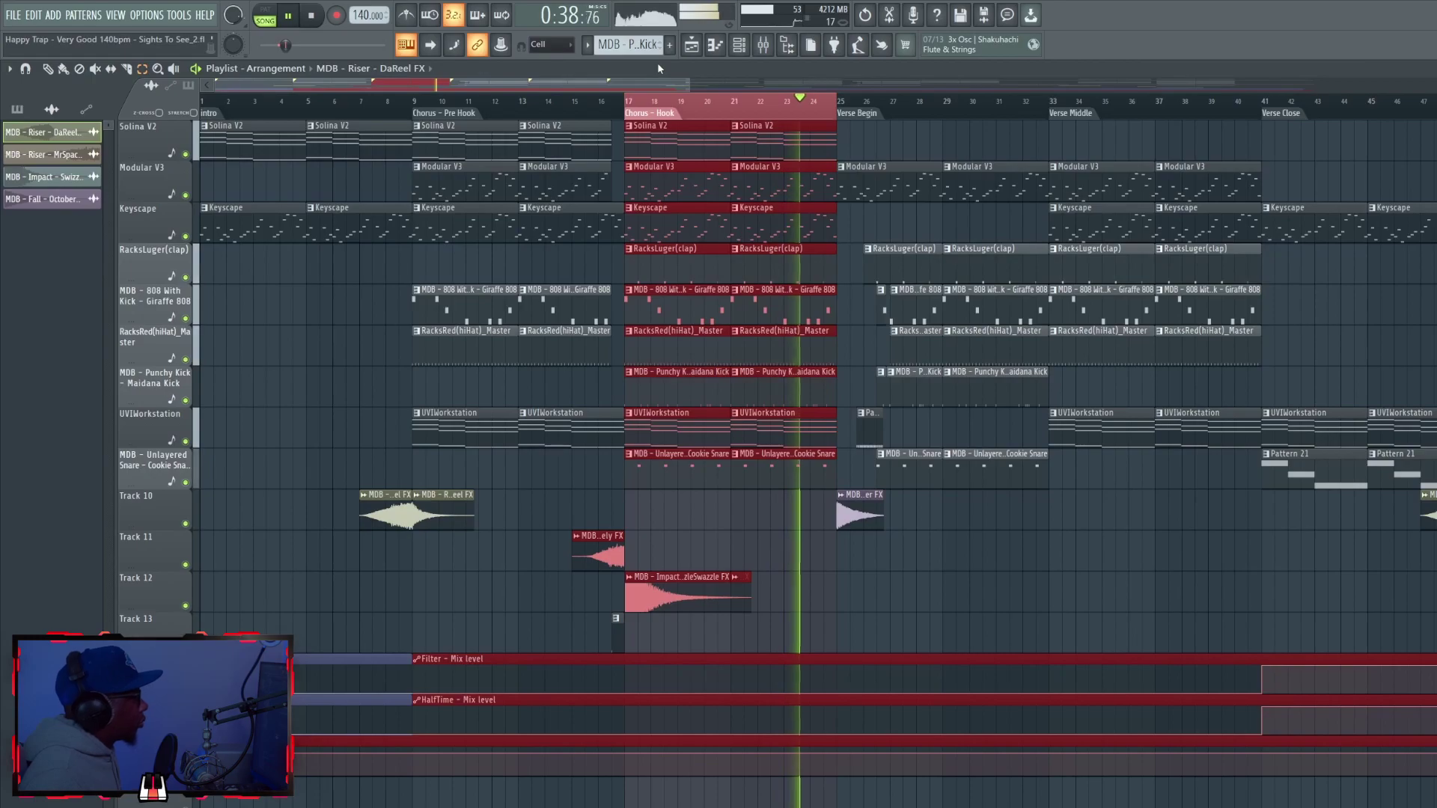
{"action": "key", "text": "space"}
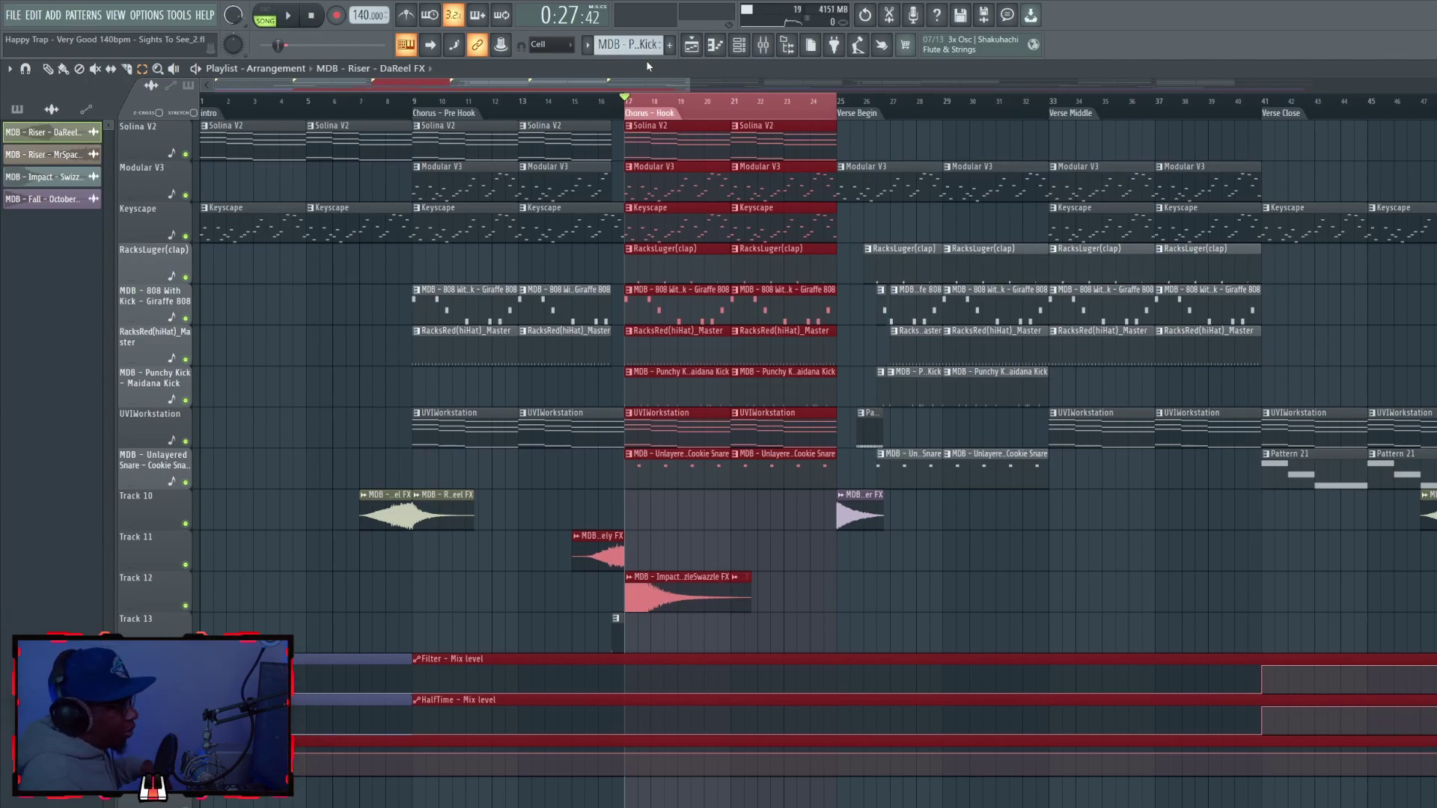
Step: Select bars 7 to 16 and play the transition from the Intro through Chorus - Pre Hook
{"action": "left_click", "coordinate": [693, 589]}
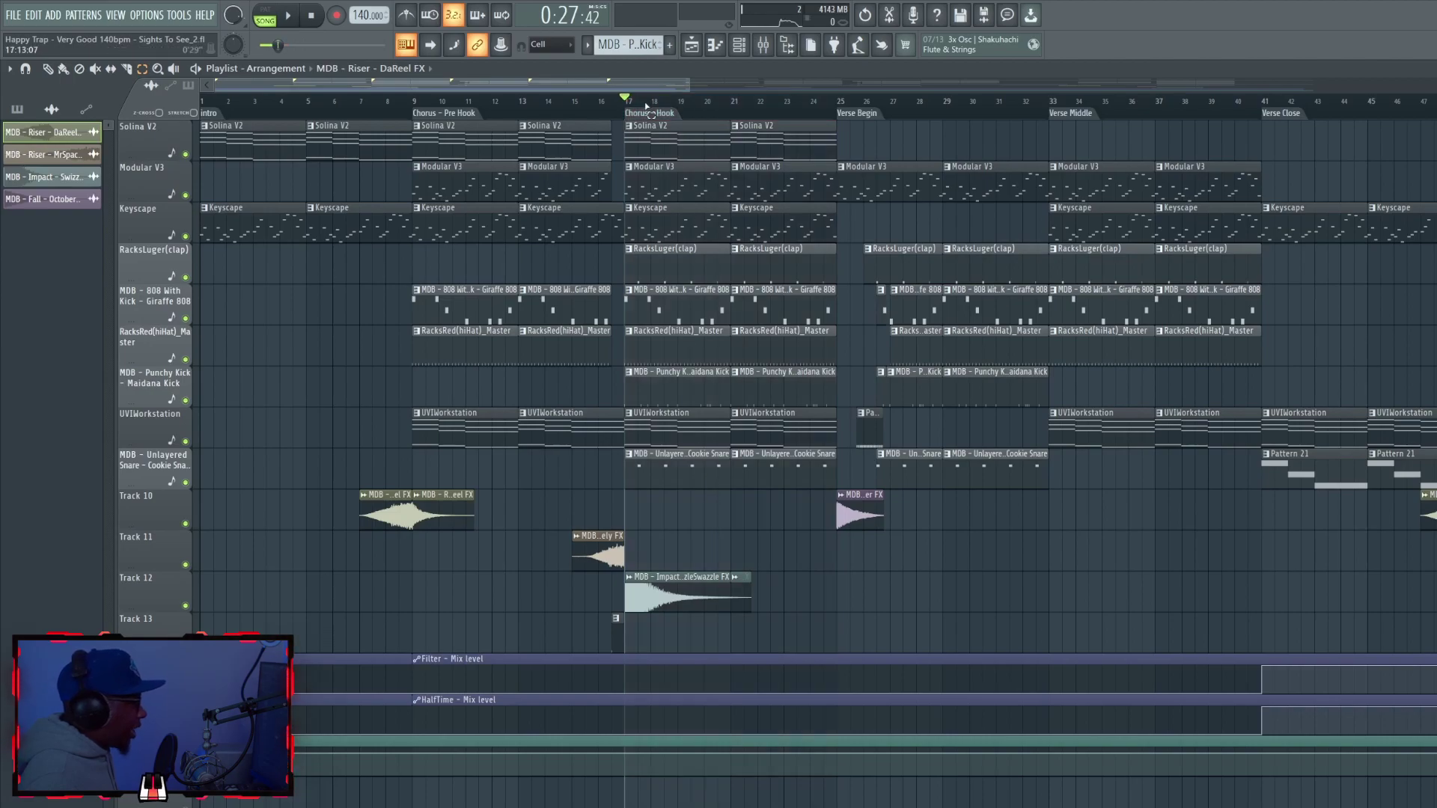
{"action": "left_click", "coordinate": [442, 113]}
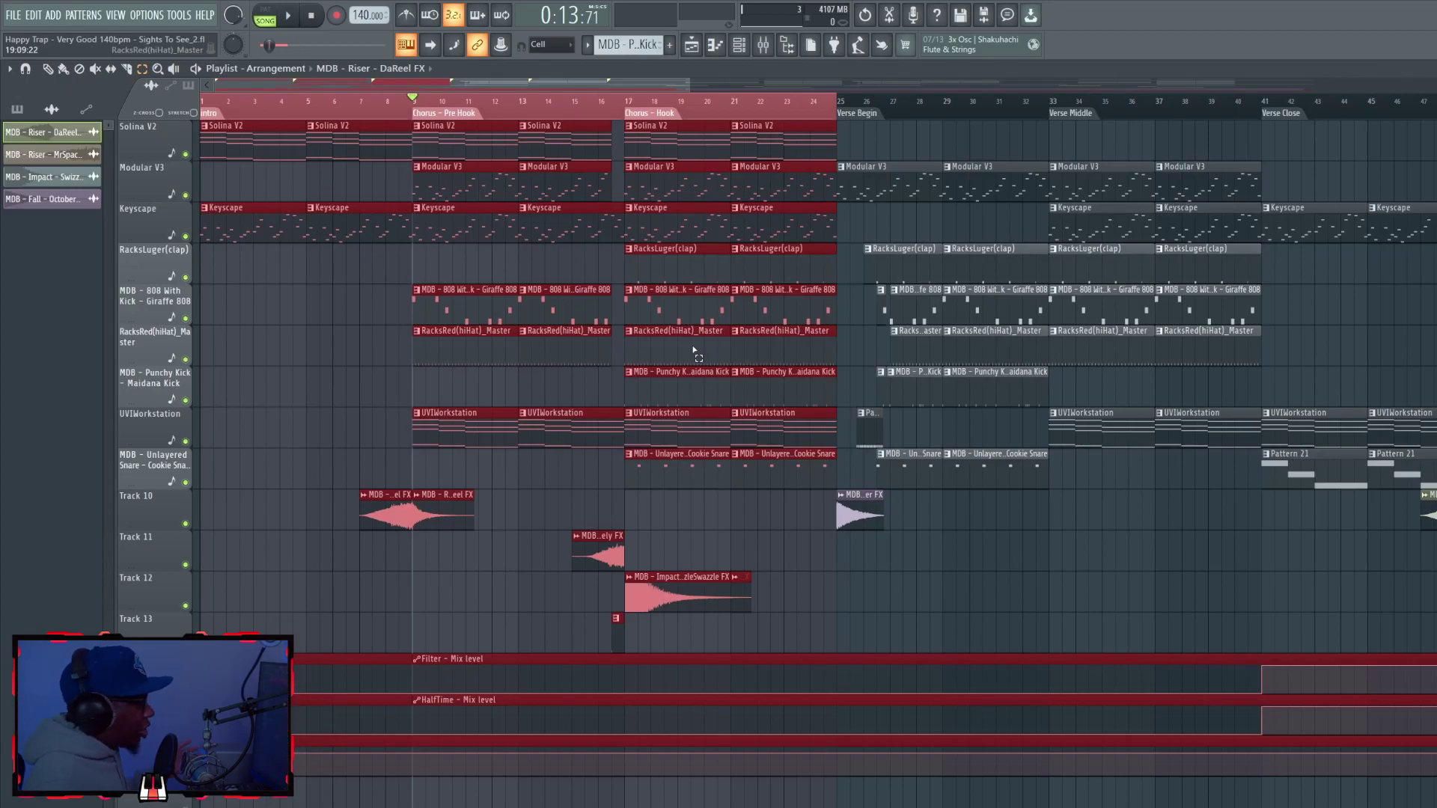
{"action": "left_click_drag", "start_coordinate": [362, 107], "coordinate": [627, 105]}
{"action": "key", "text": "space"}
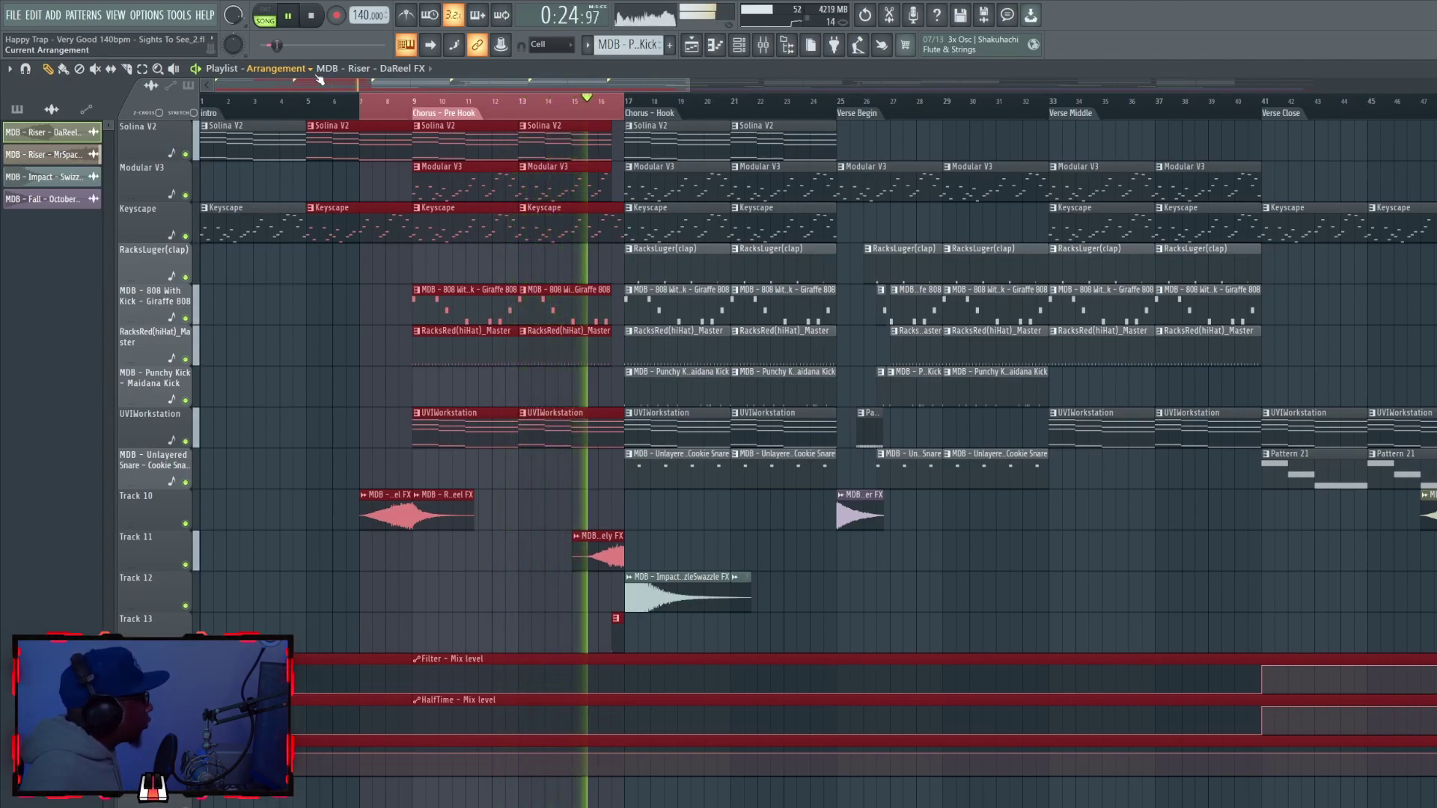
{"action": "key", "text": "space"}
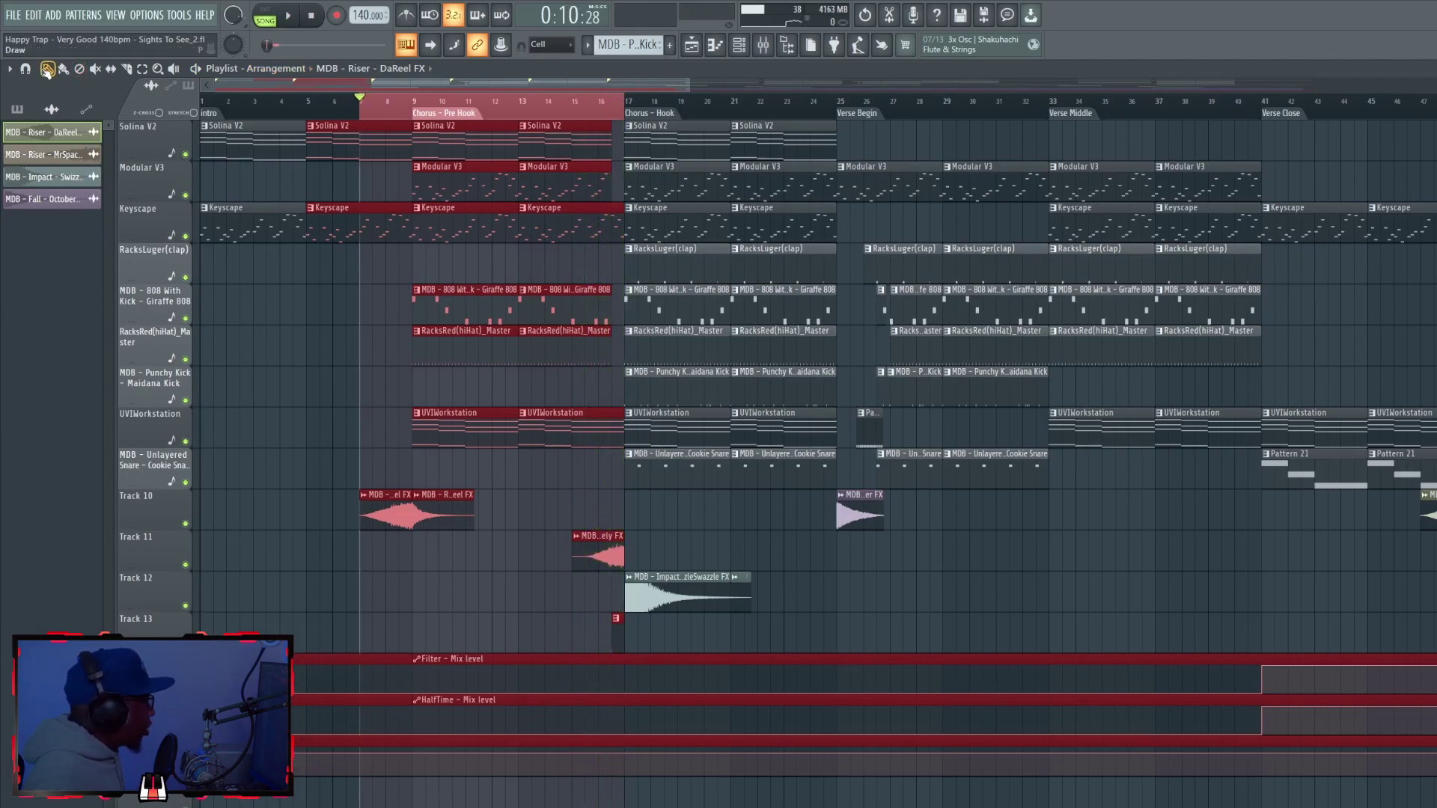
Step: Solo Modular V3 and play it from bar 9, then add UVIWorkstation and play both
{"action": "left_click", "coordinate": [397, 103]}
{"action": "left_click", "coordinate": [411, 103]}
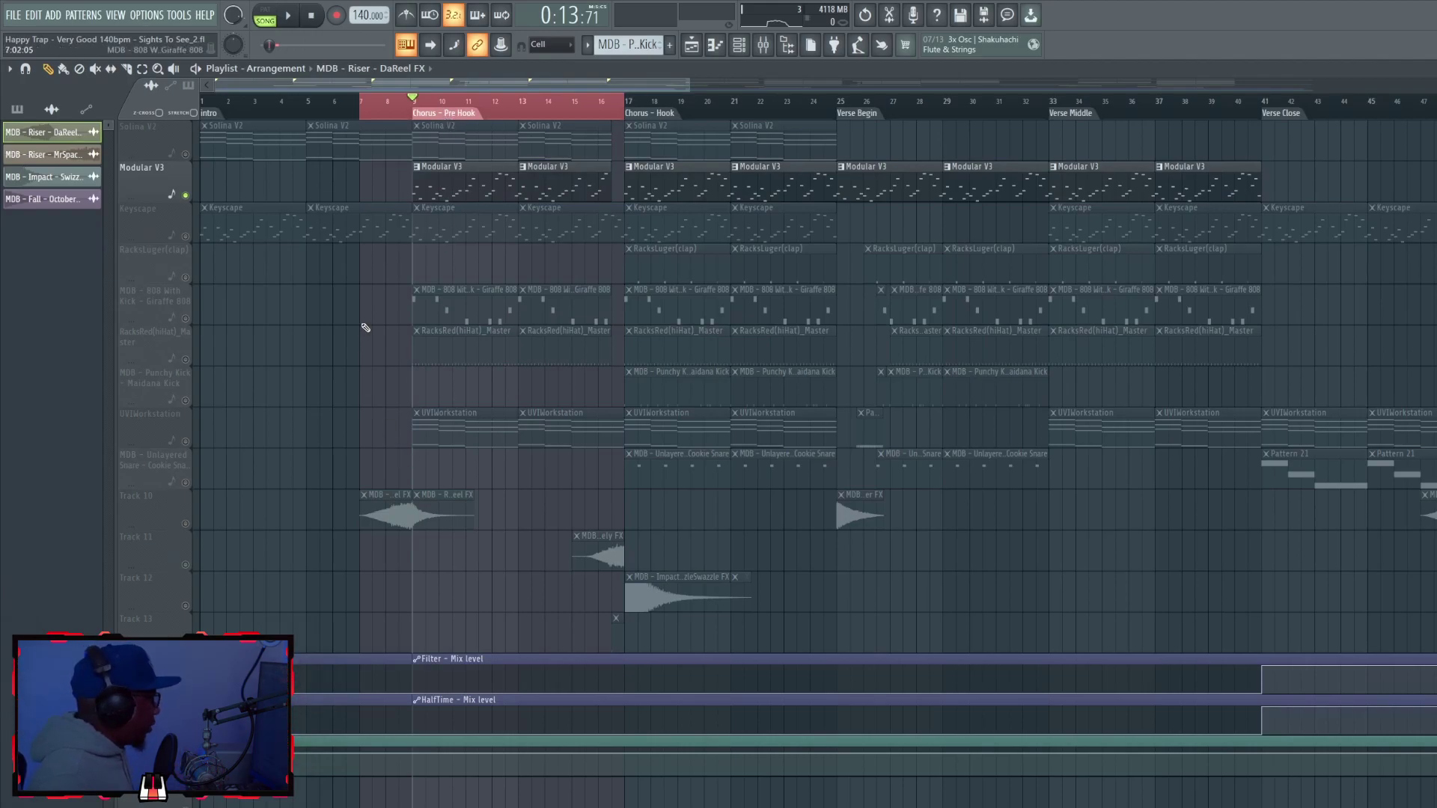
{"action": "key", "text": "space"}
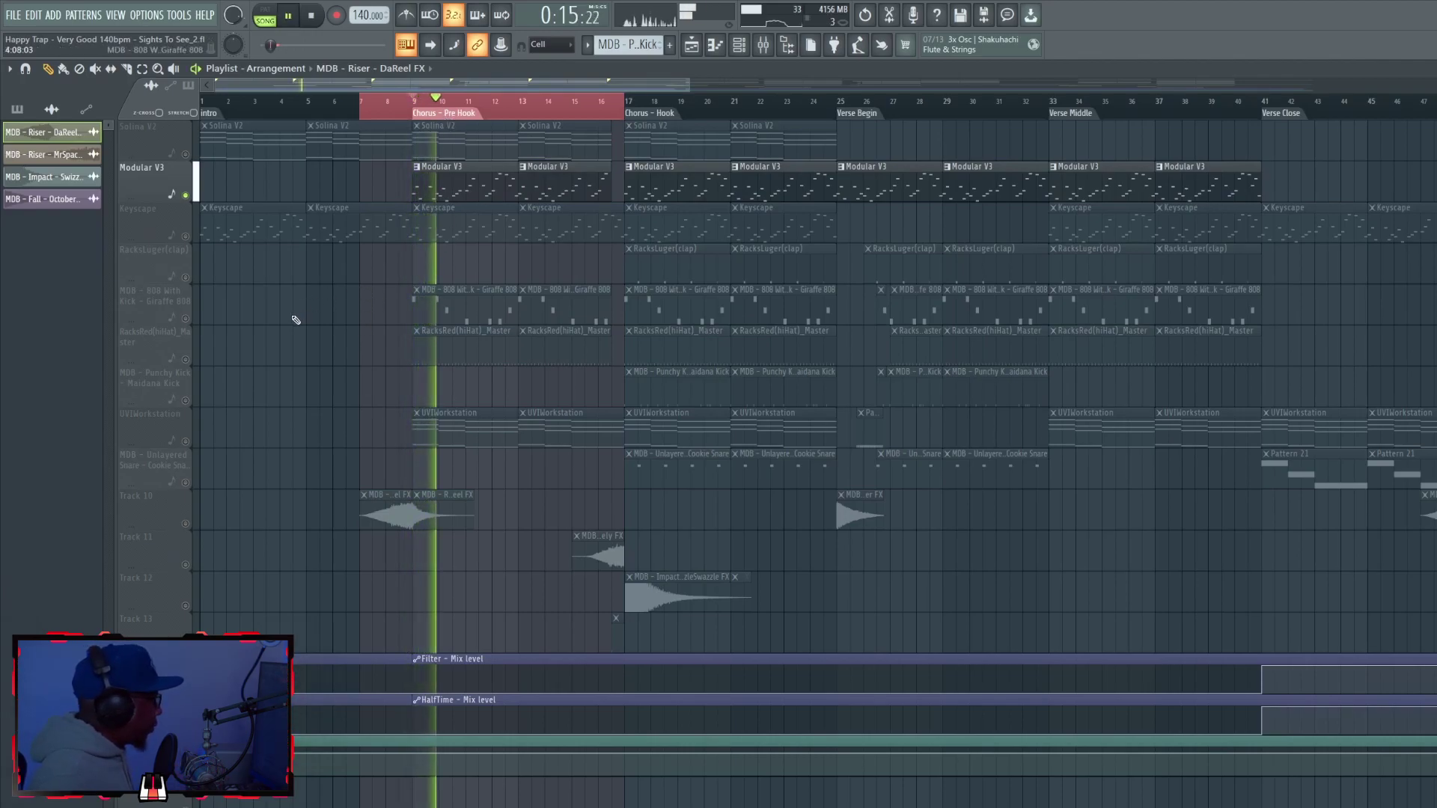
{"action": "key", "text": "space"}
{"action": "left_click", "coordinate": [184, 440]}
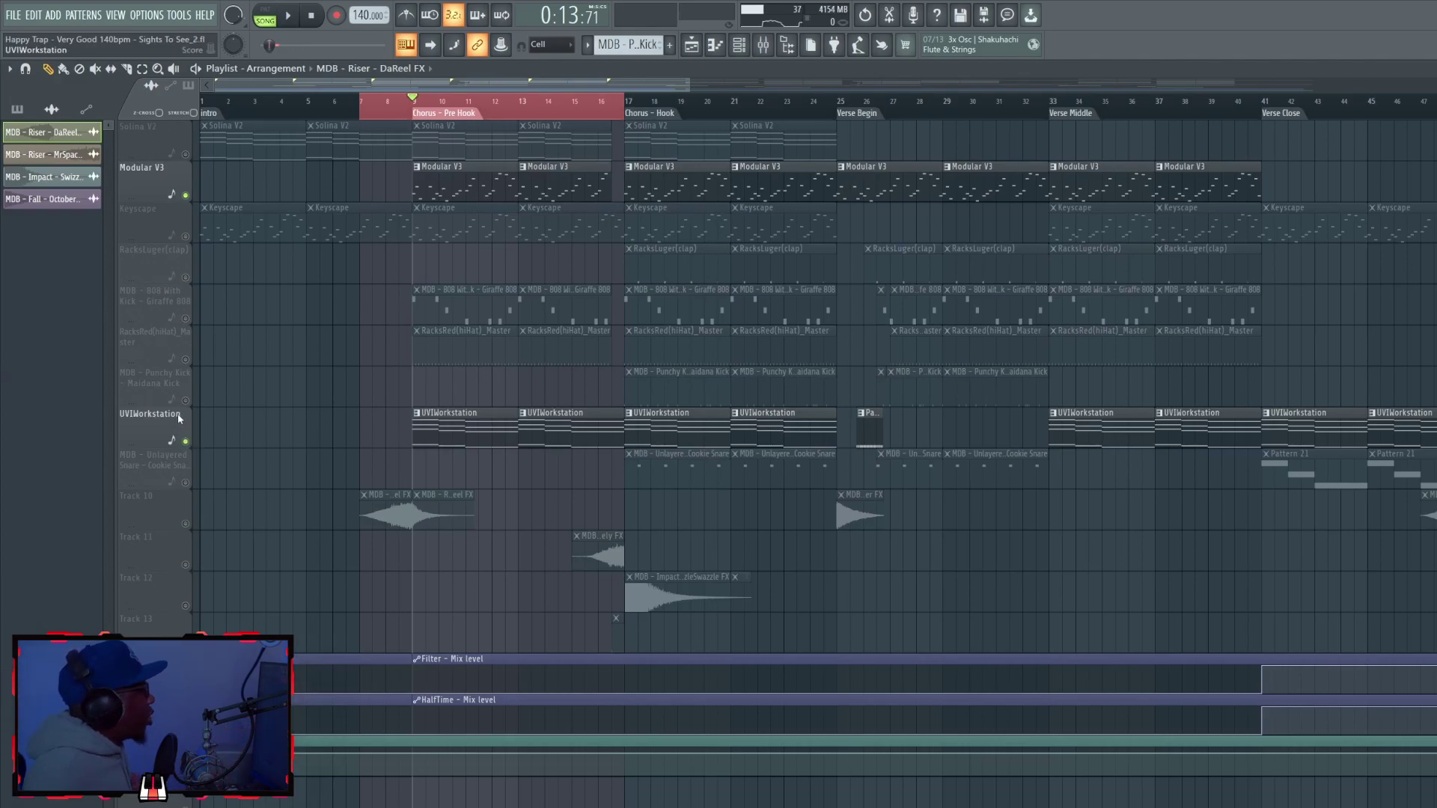
{"action": "key", "text": "space"}
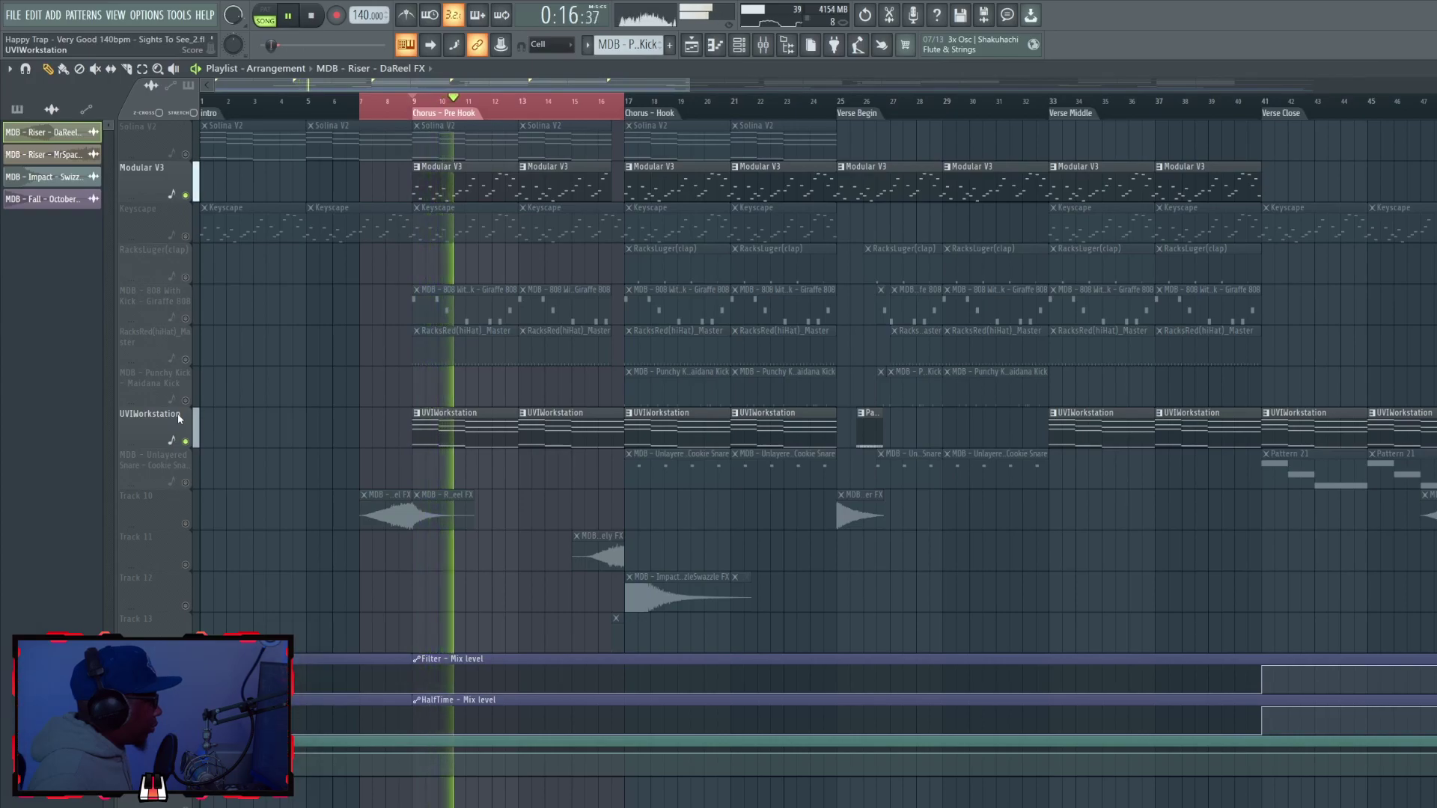
{"action": "key", "text": "space"}
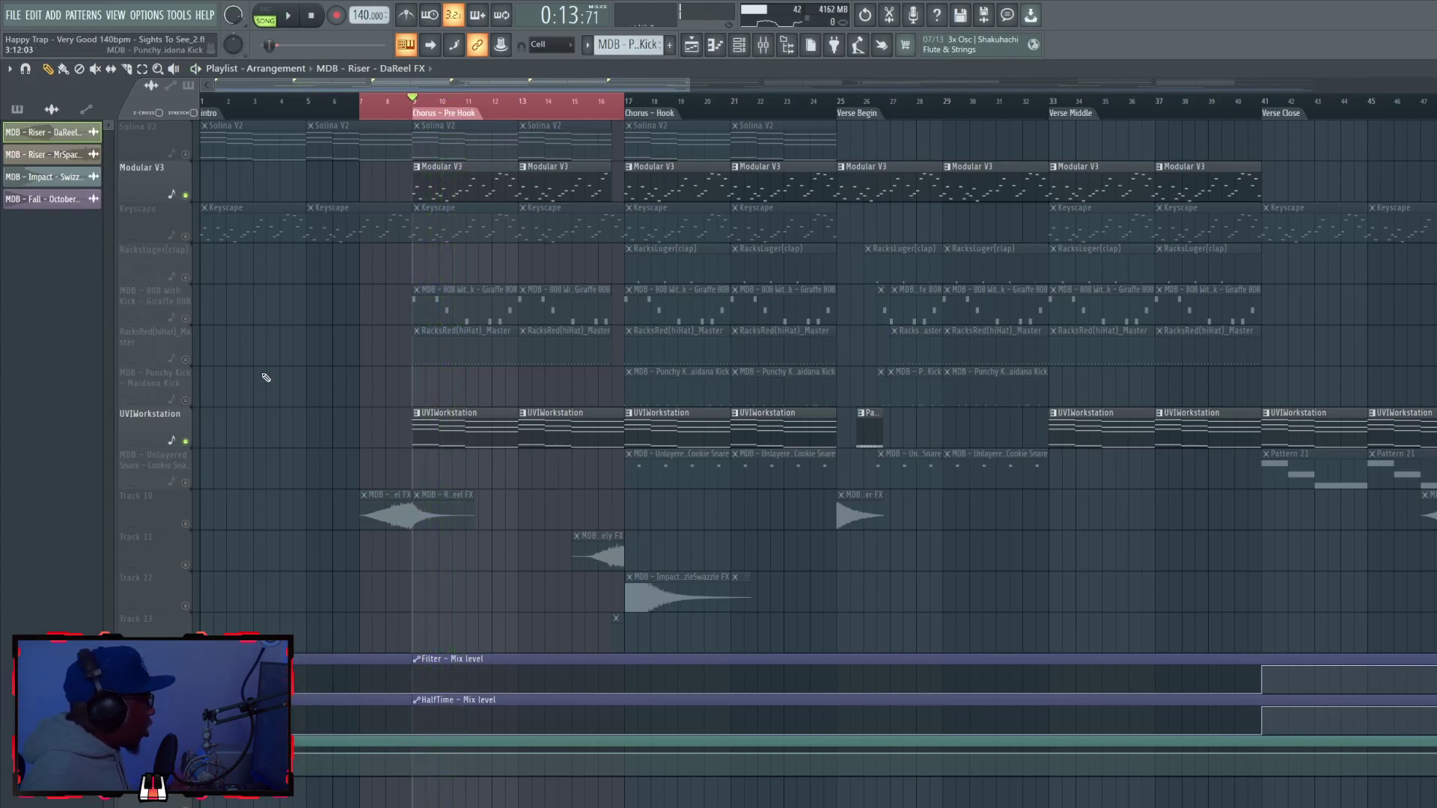
Step: Enable the RacksRed hi-hat and Giraffe 808 tracks in turn, playing the pre-hook from bar 9 after each
{"action": "left_click", "coordinate": [186, 358]}
{"action": "key", "text": "space"}
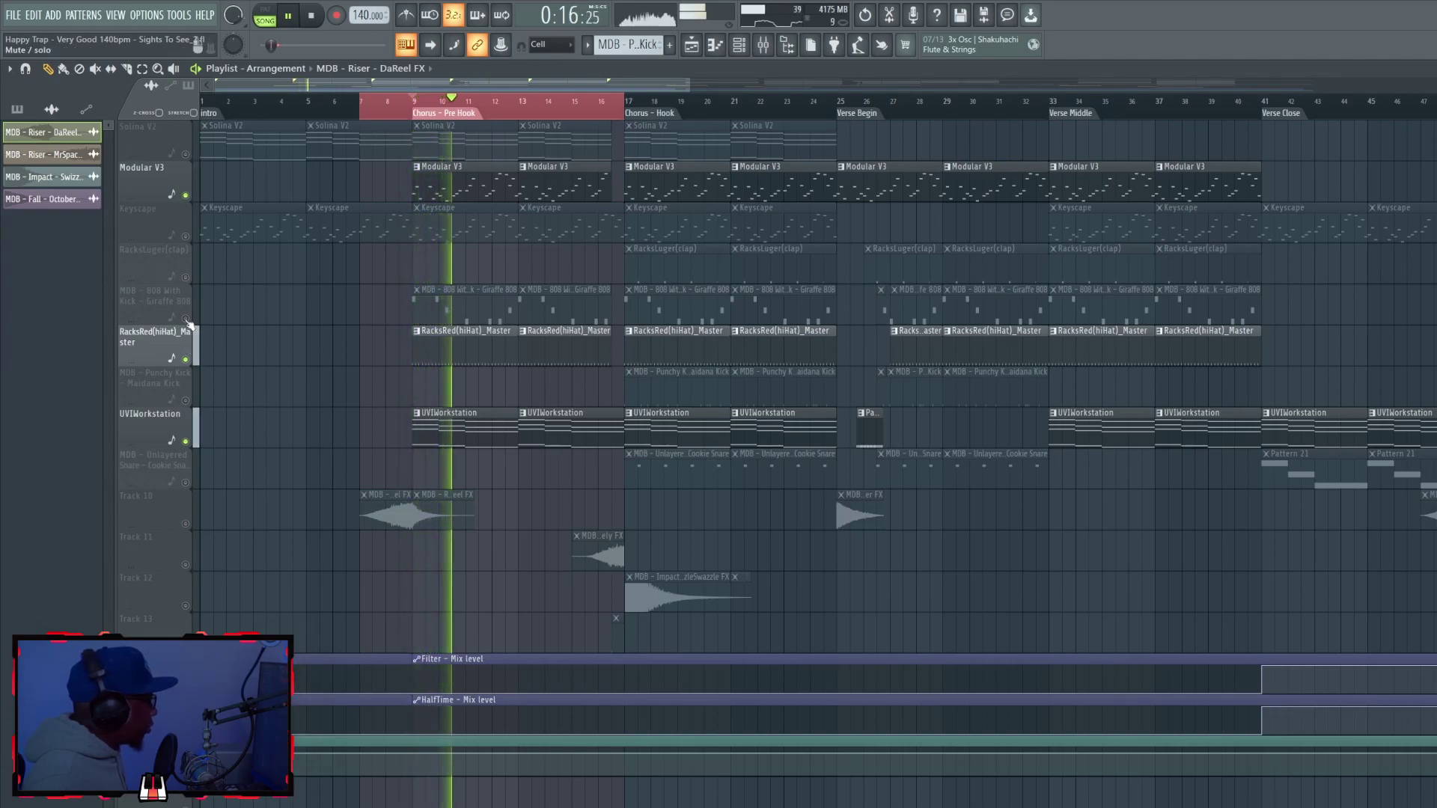
{"action": "left_click", "coordinate": [186, 318]}
{"action": "key", "text": "space"}
{"action": "key", "text": "space"}
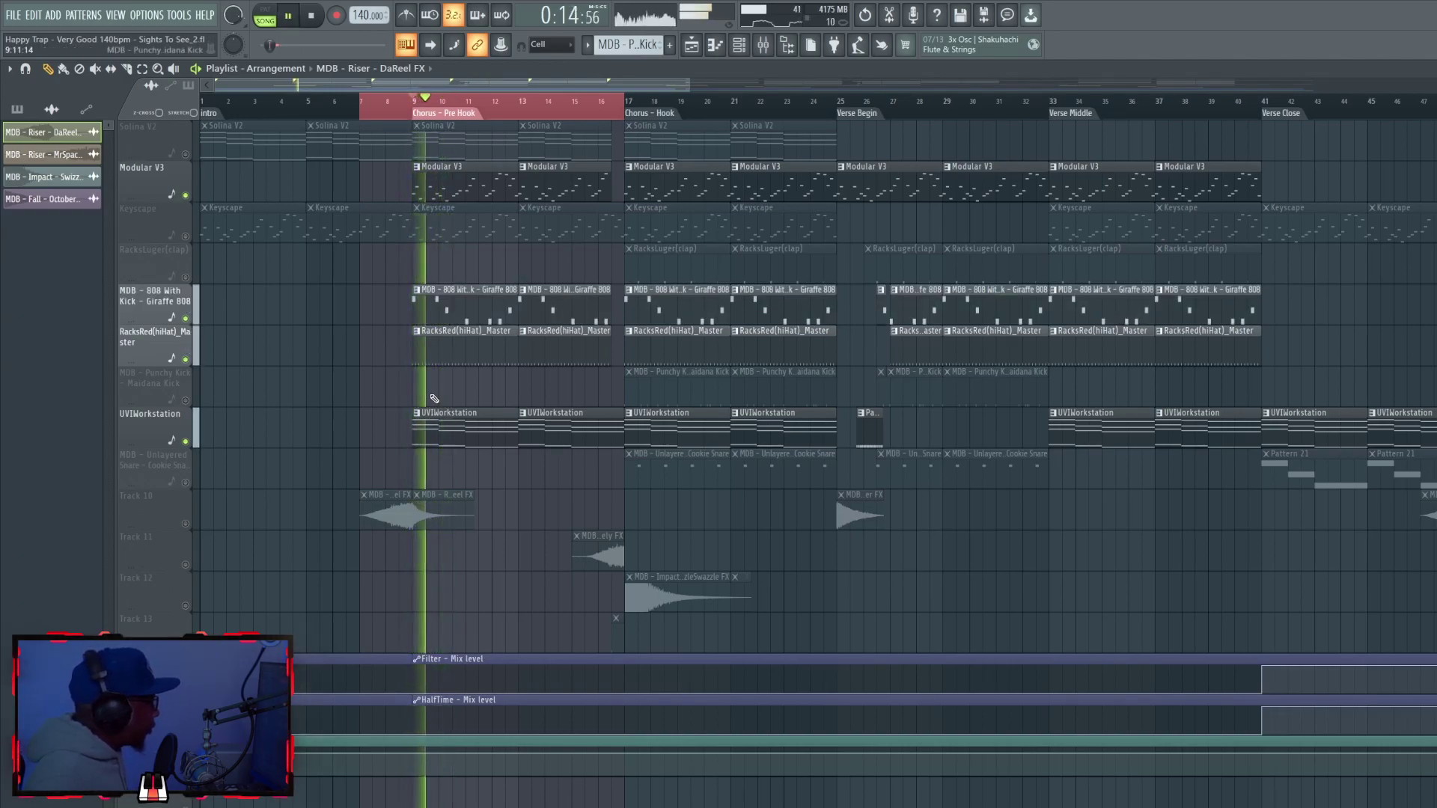
{"action": "key", "text": "space"}
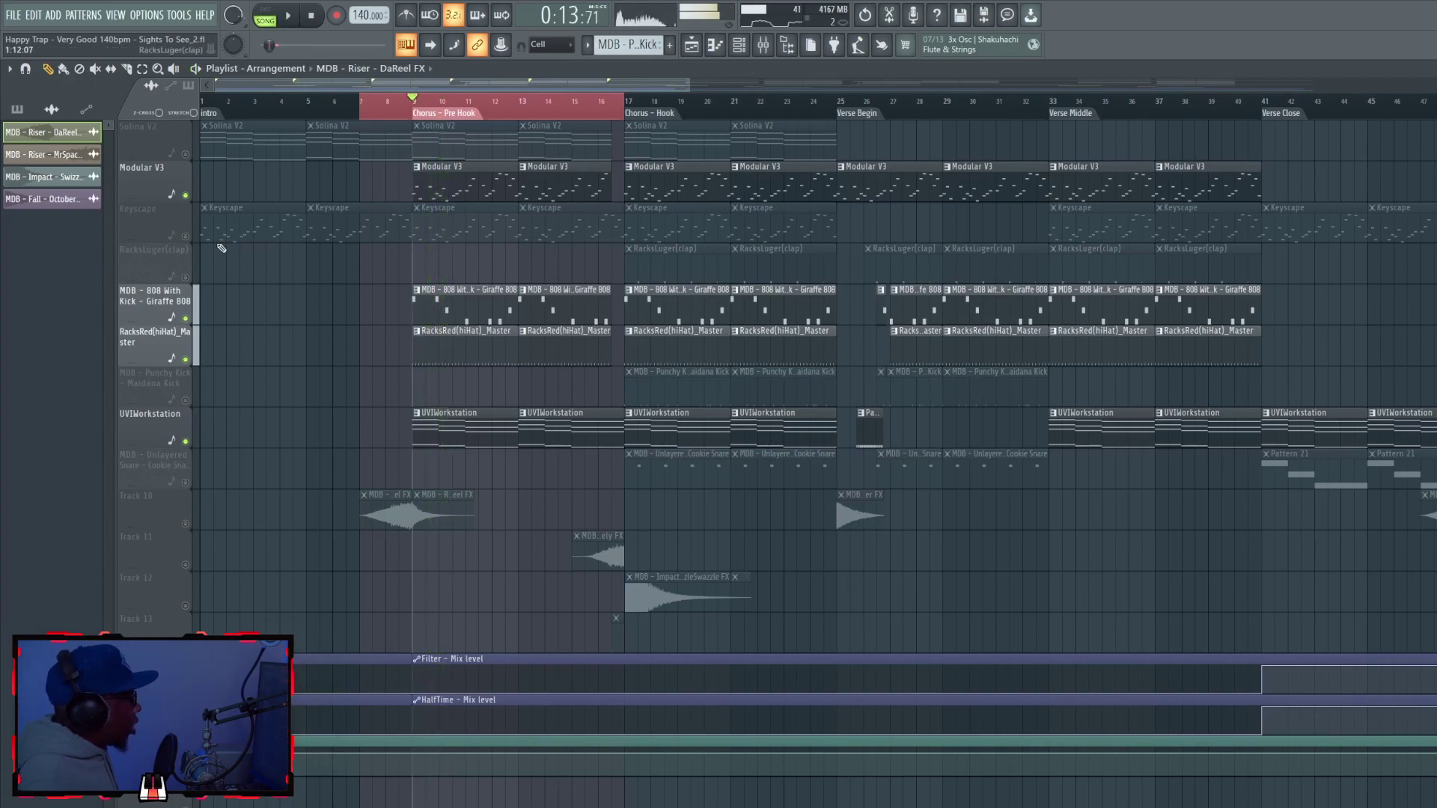
Step: Enable the Keyscape and Solina V2 tracks and play the layered pre-hook from bar 9
{"action": "left_click", "coordinate": [185, 236]}
{"action": "left_click", "coordinate": [186, 154]}
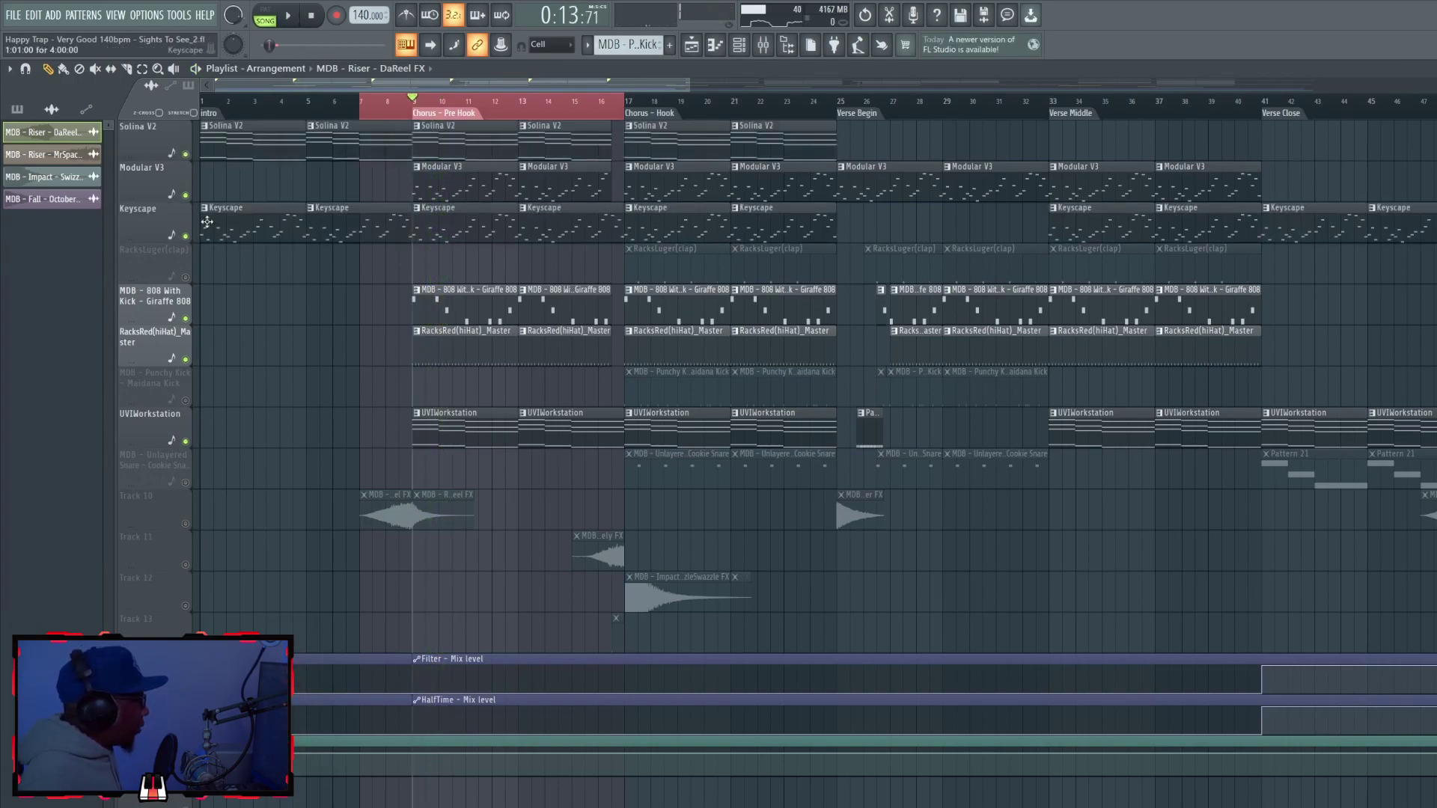
{"action": "key", "text": "space"}
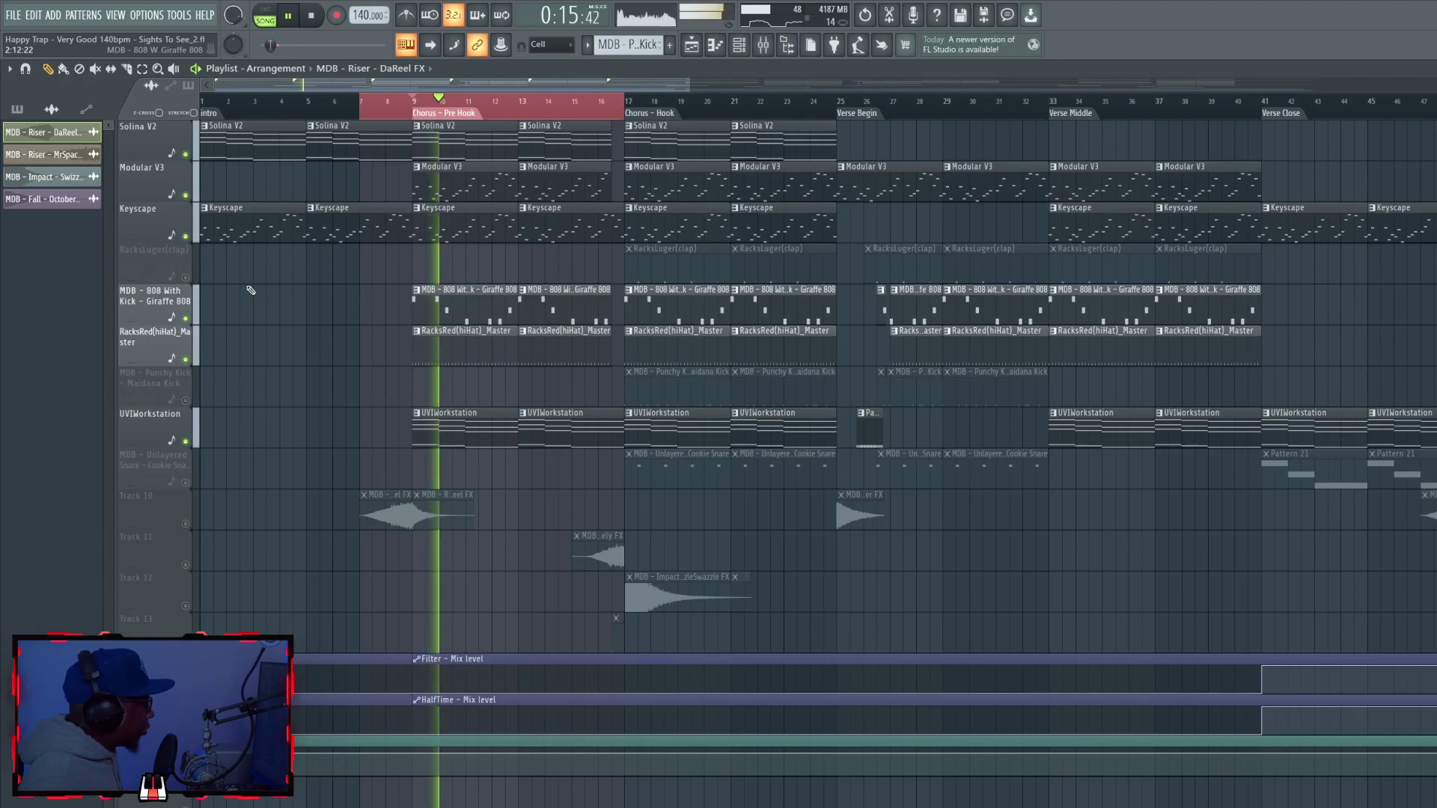
{"action": "key", "text": "space"}
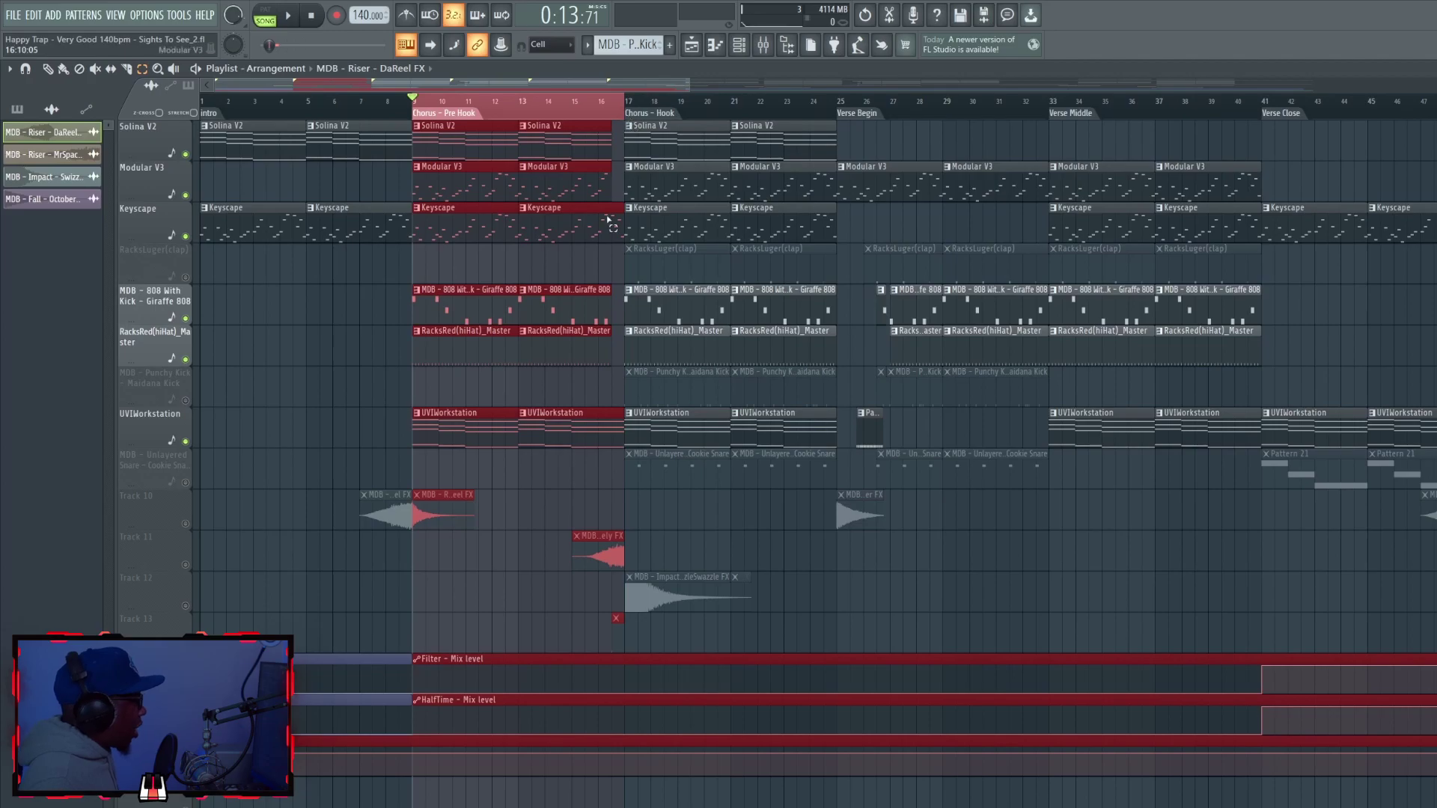
Step: Re-enable every track and play bars 16 to 20 to hear the transition into Chorus - Hook
{"action": "left_click", "coordinate": [629, 112]}
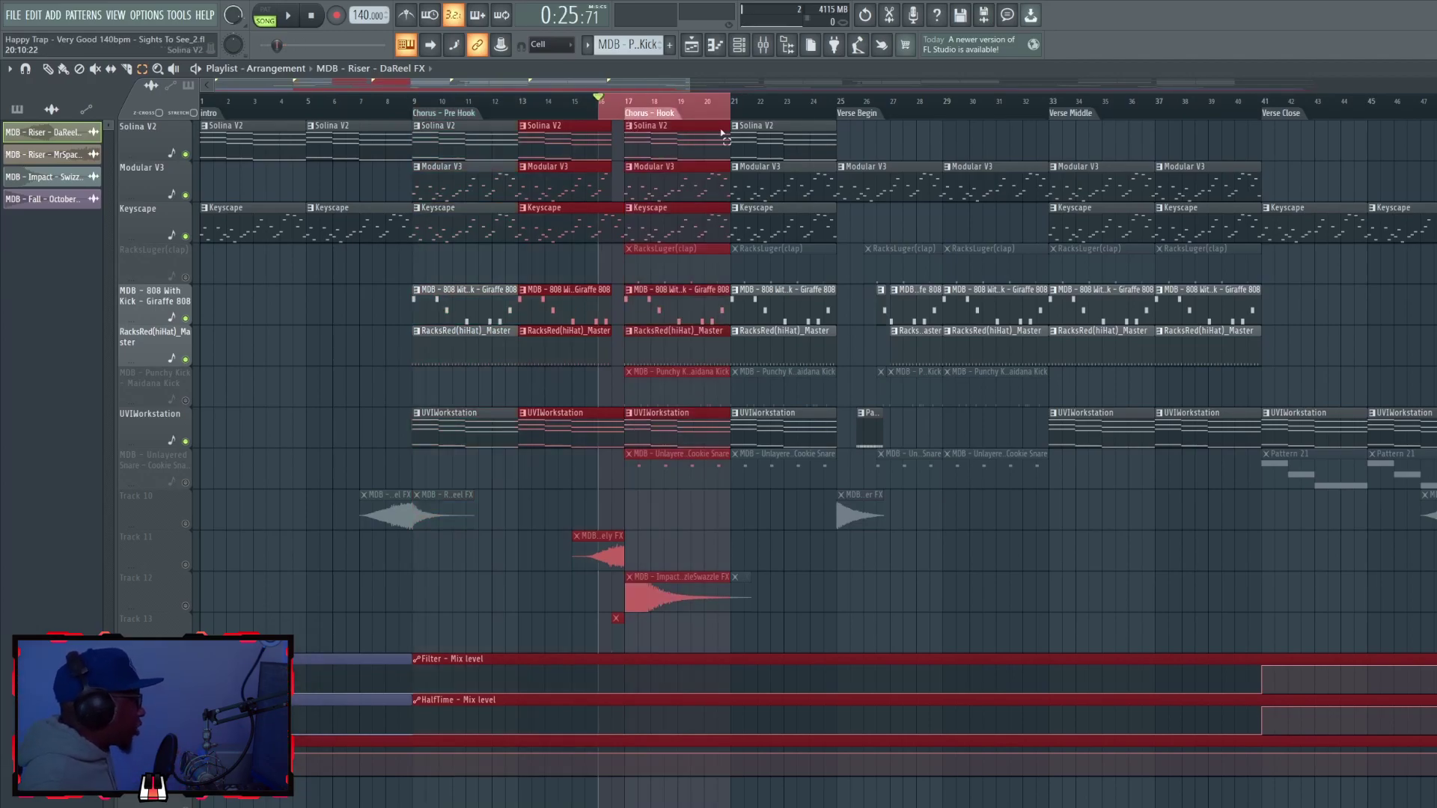
{"action": "key", "text": "space"}
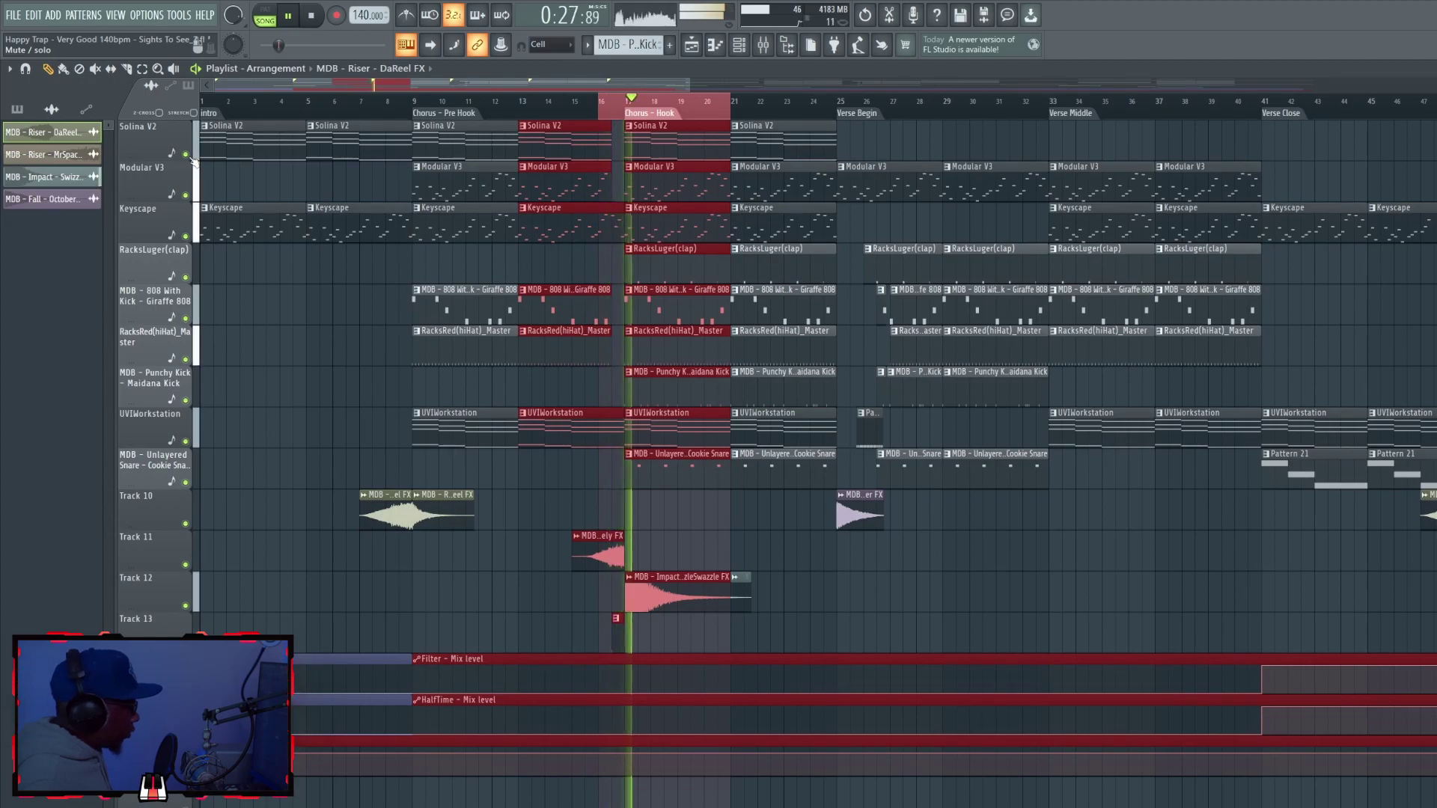
{"action": "key", "text": "space"}
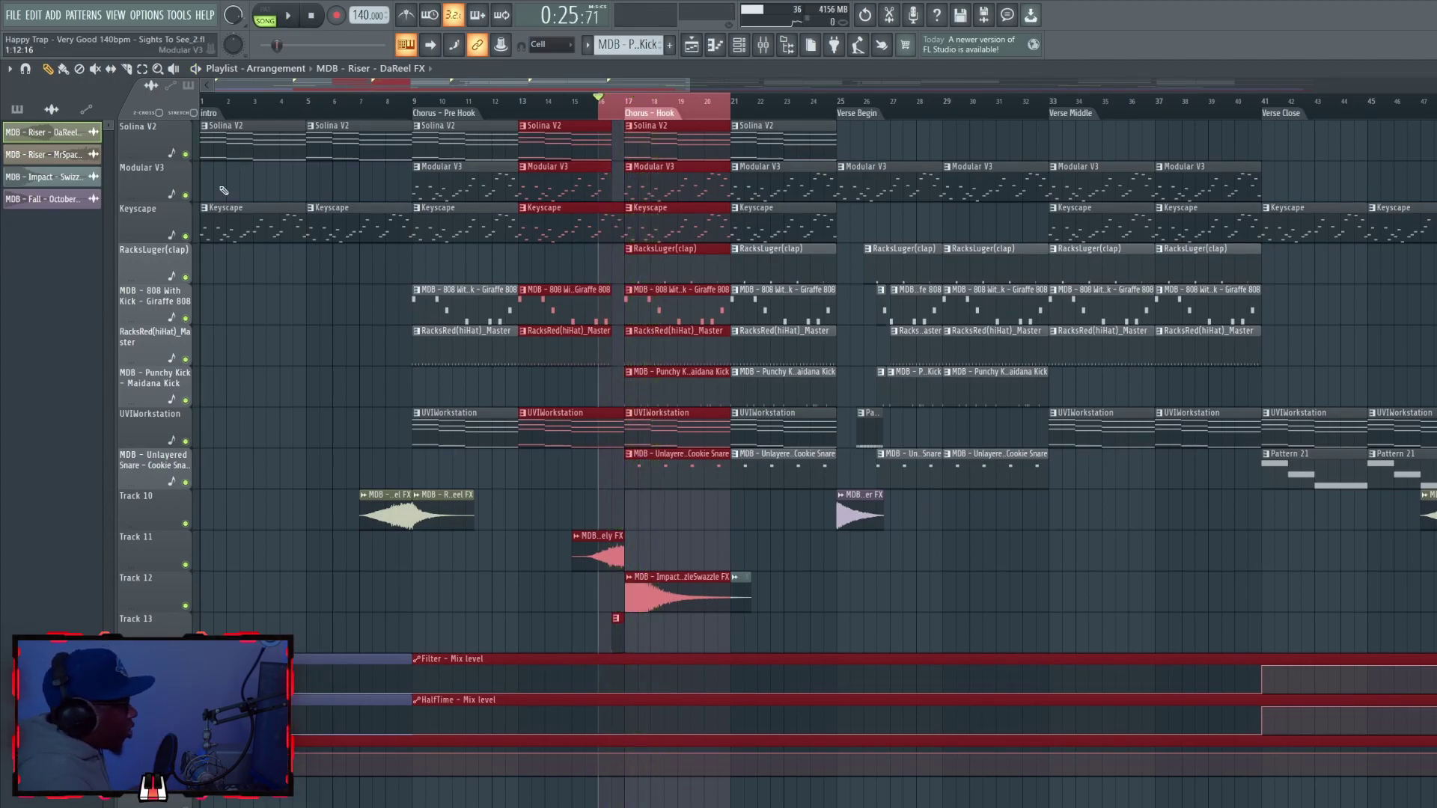
Step: Point out the Modular V3 clips across the chorus, then select bars 24 to 32 and play Verse Begin
{"action": "left_click_drag", "start_coordinate": [413, 174], "coordinate": [824, 176]}
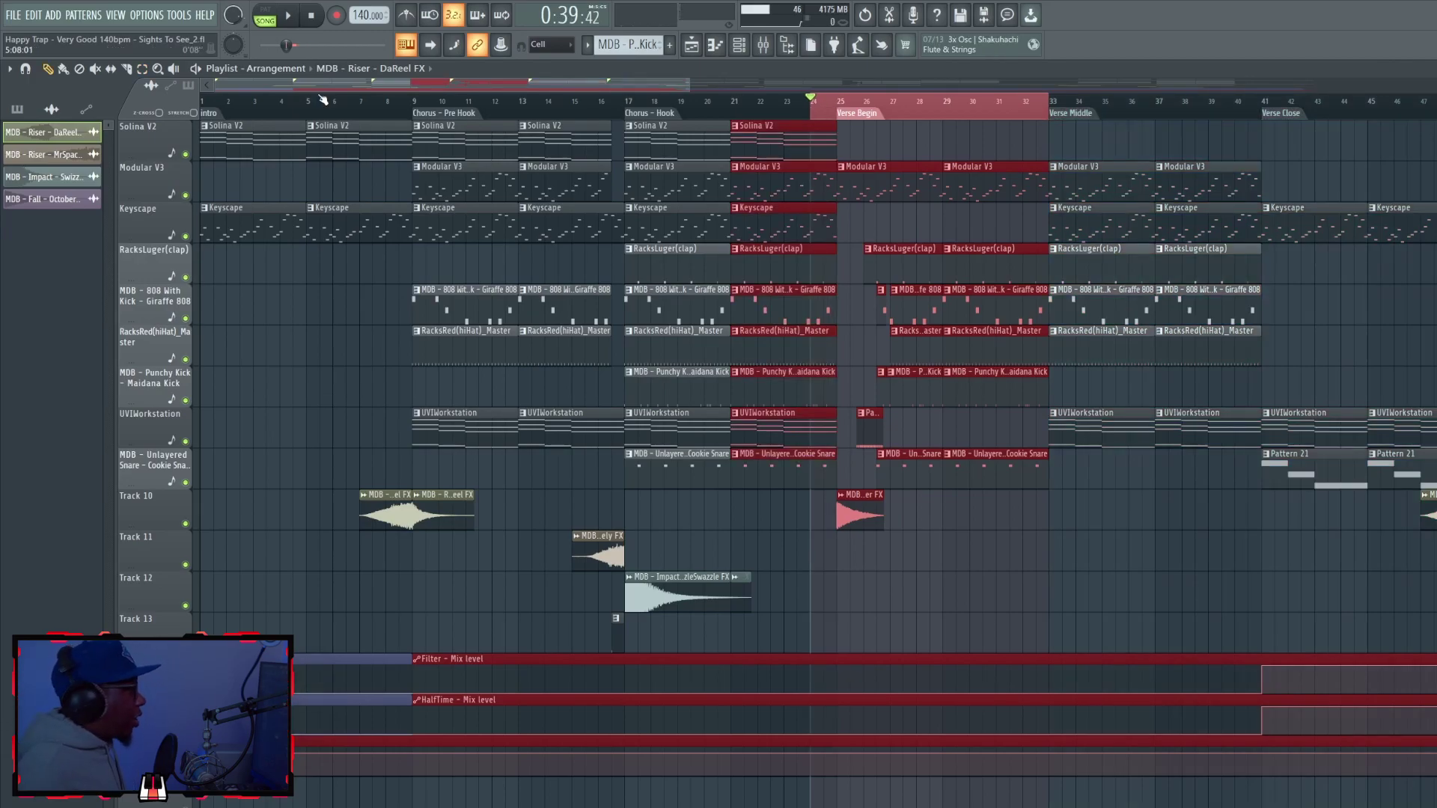
{"action": "key", "text": "space"}
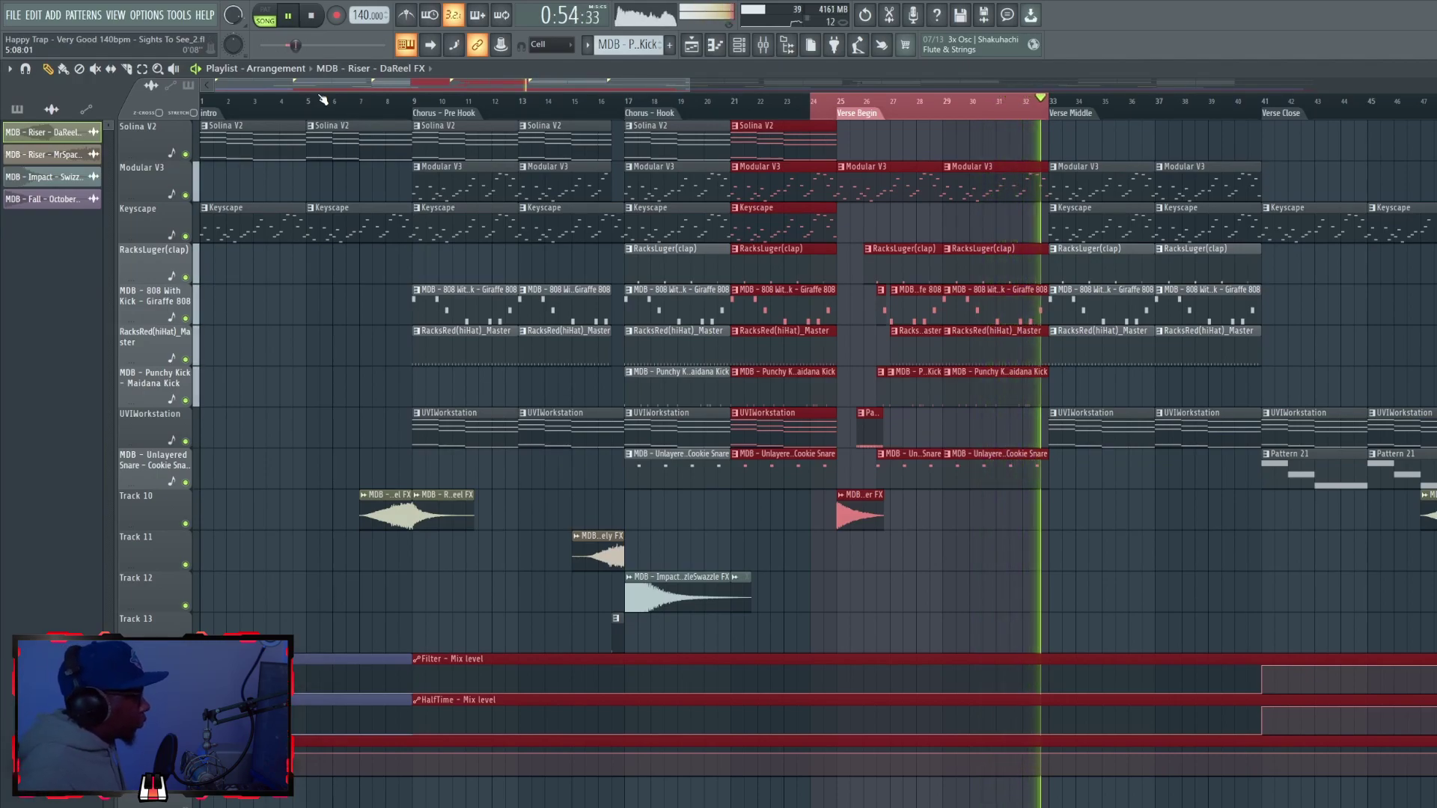
{"action": "key", "text": "space"}
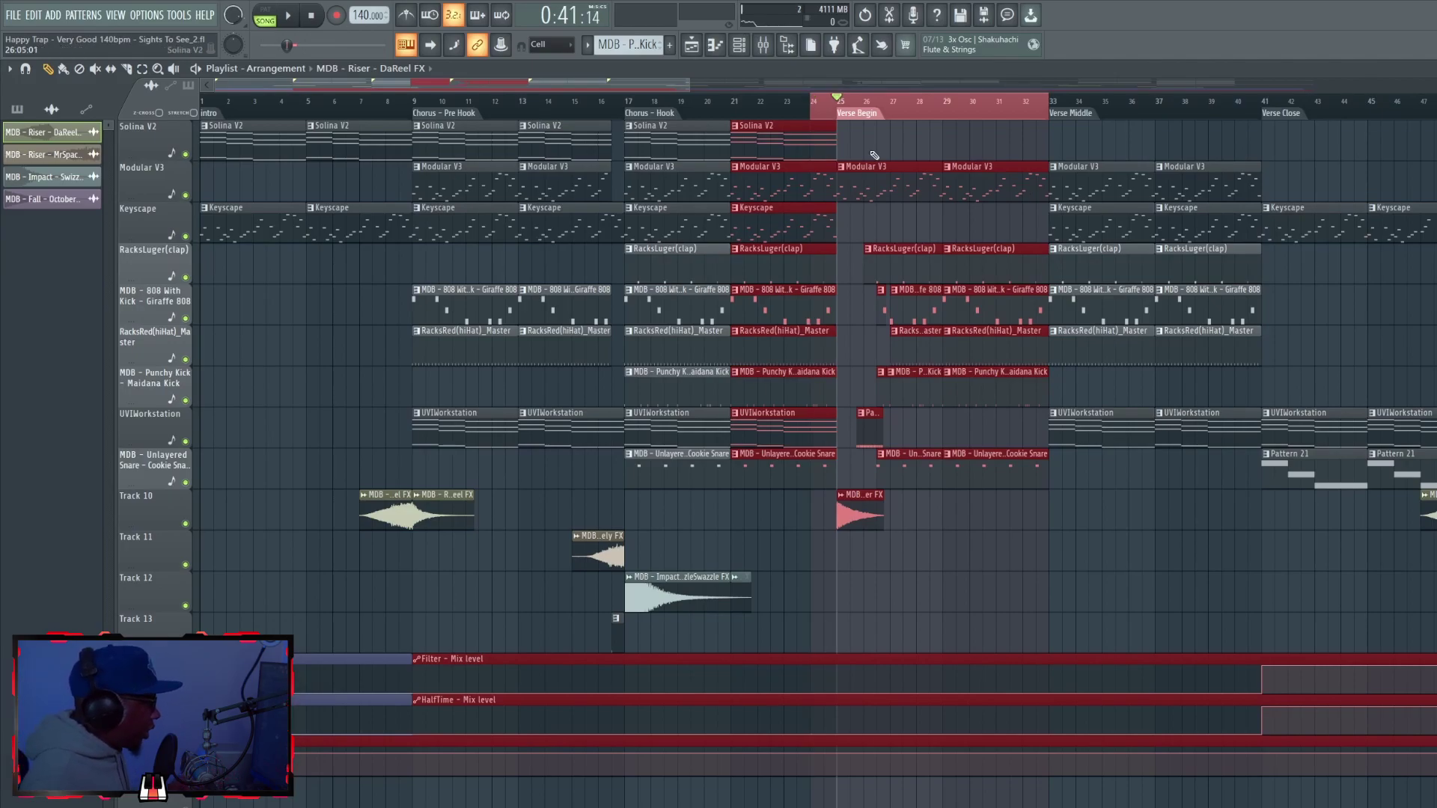
Step: Play the drop into Verse Begin from the middle of bar 24 and point out where the RacksLuger clap re-enters
{"action": "scroll", "coordinate": [626, 83], "scroll_direction": "up", "scroll_amount": 3}
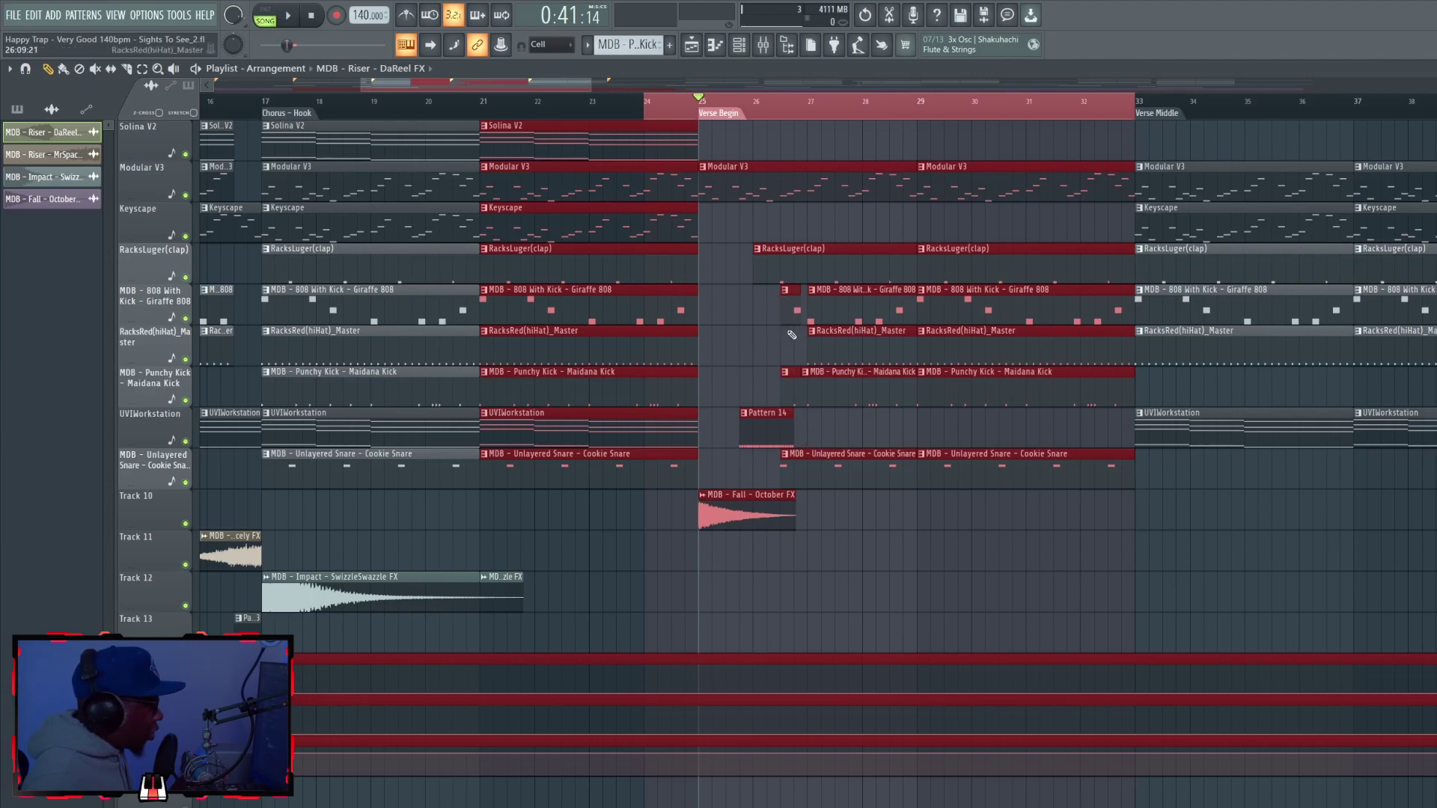
{"action": "left_click", "coordinate": [678, 110]}
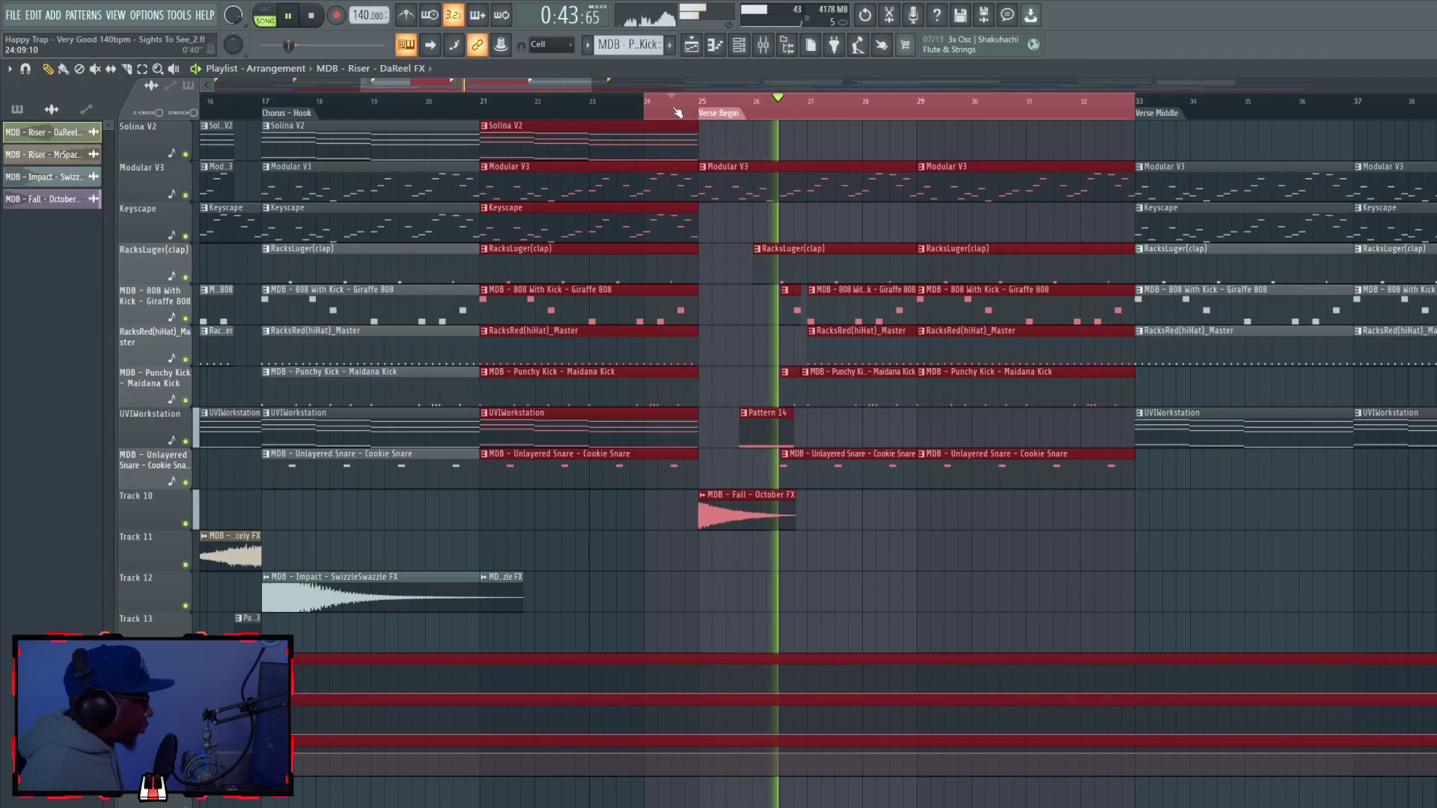
{"action": "key", "text": "space"}
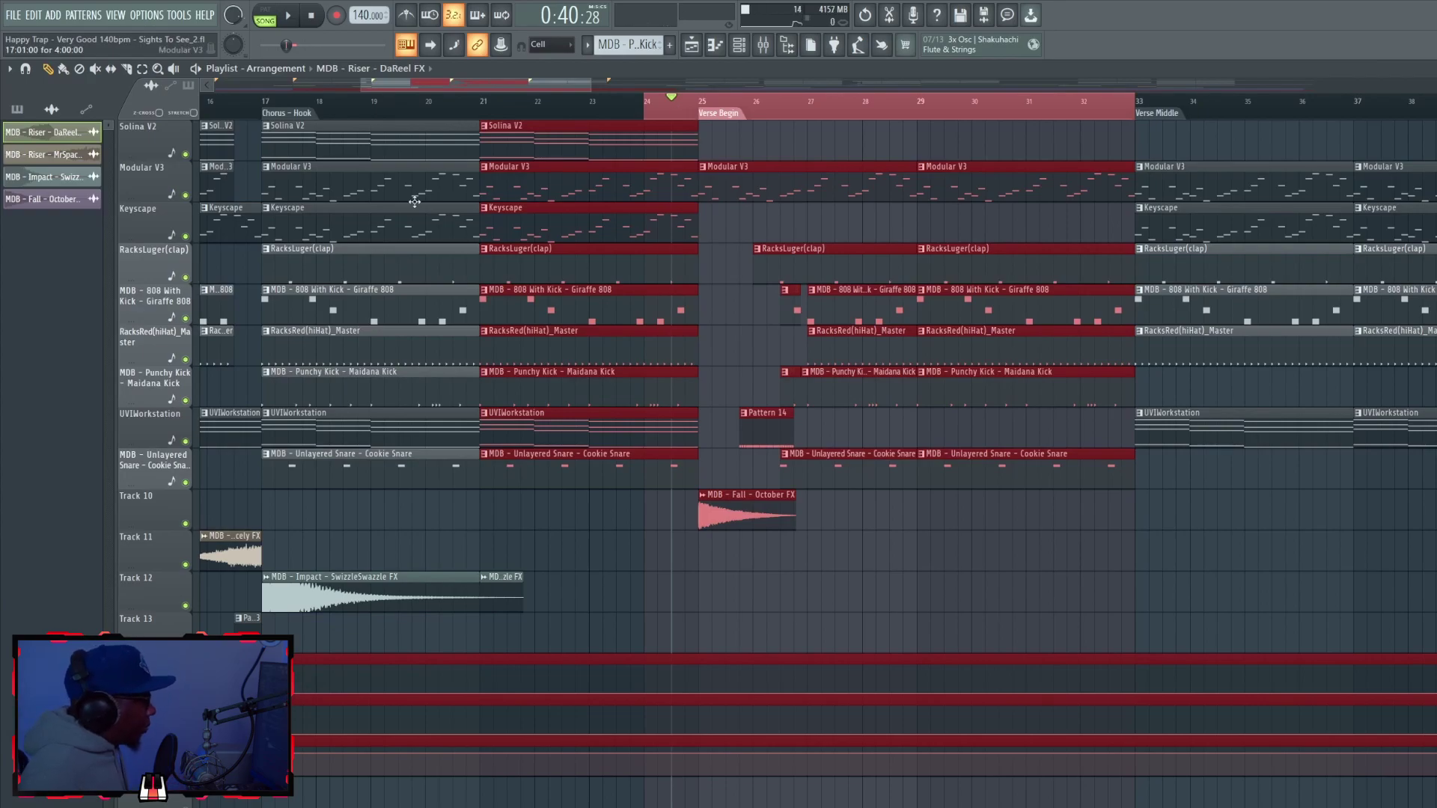
{"action": "left_click", "coordinate": [756, 246]}
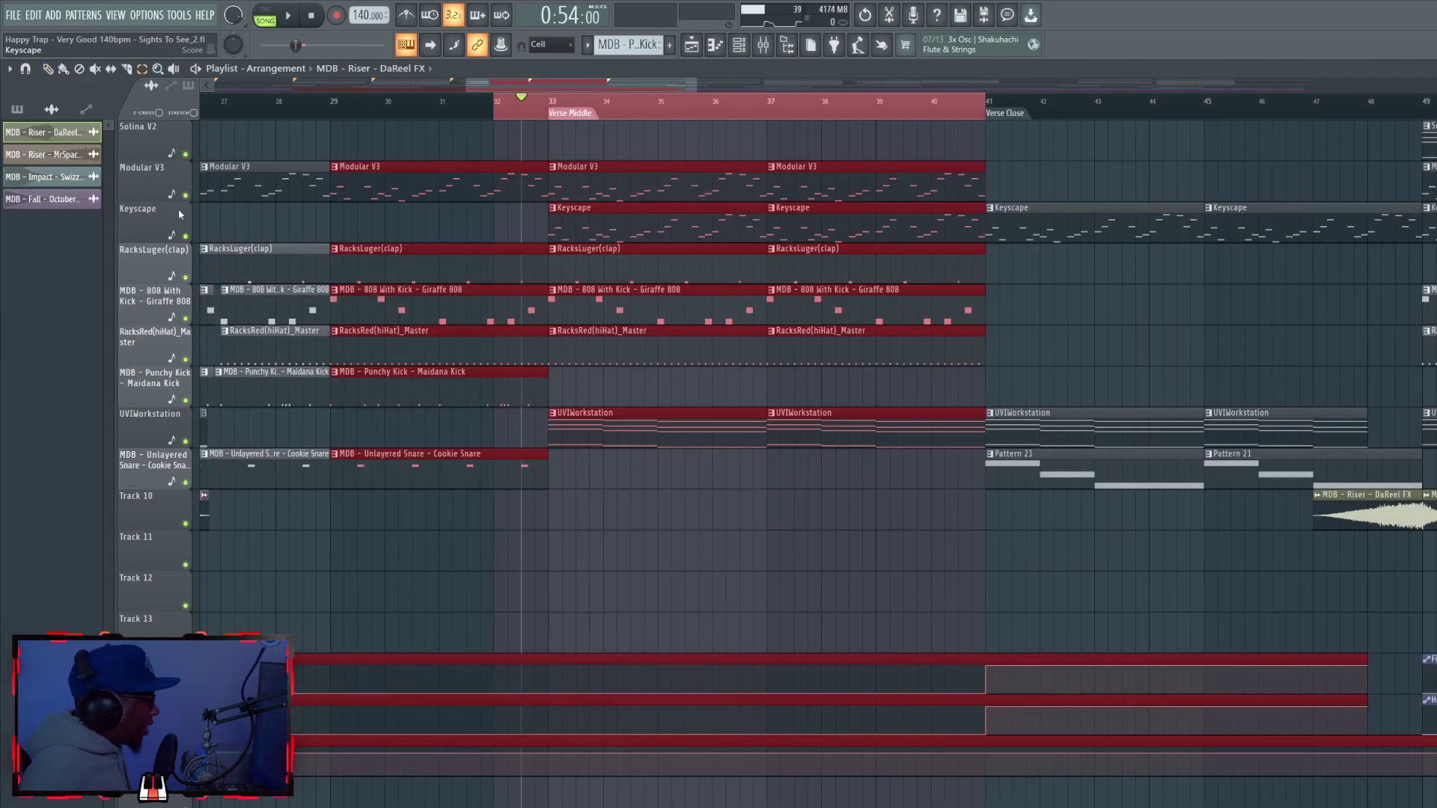
Step: Play the transition from Verse Begin into Verse Middle, starting in bar 32
{"action": "key", "text": "space"}
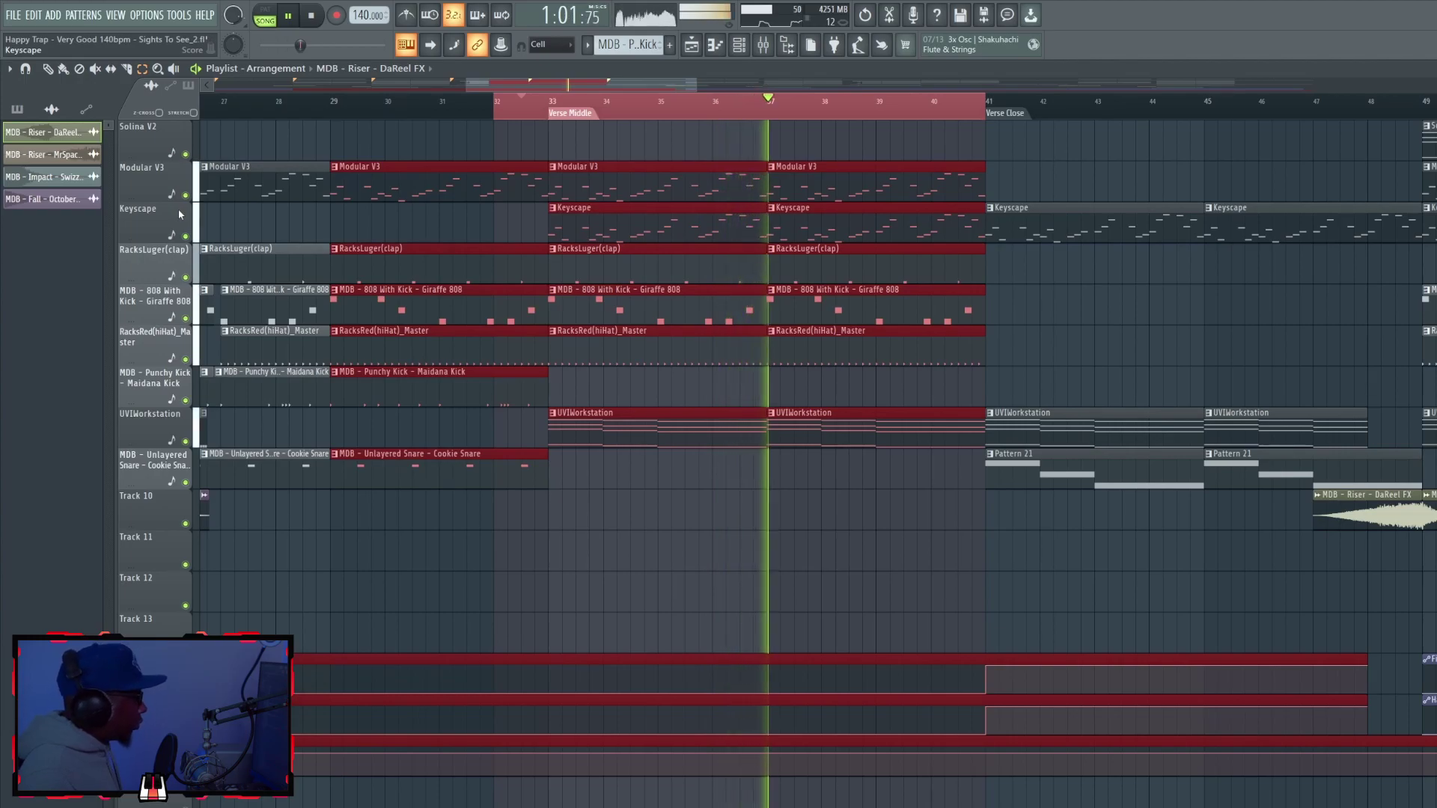
{"action": "key", "text": "space"}
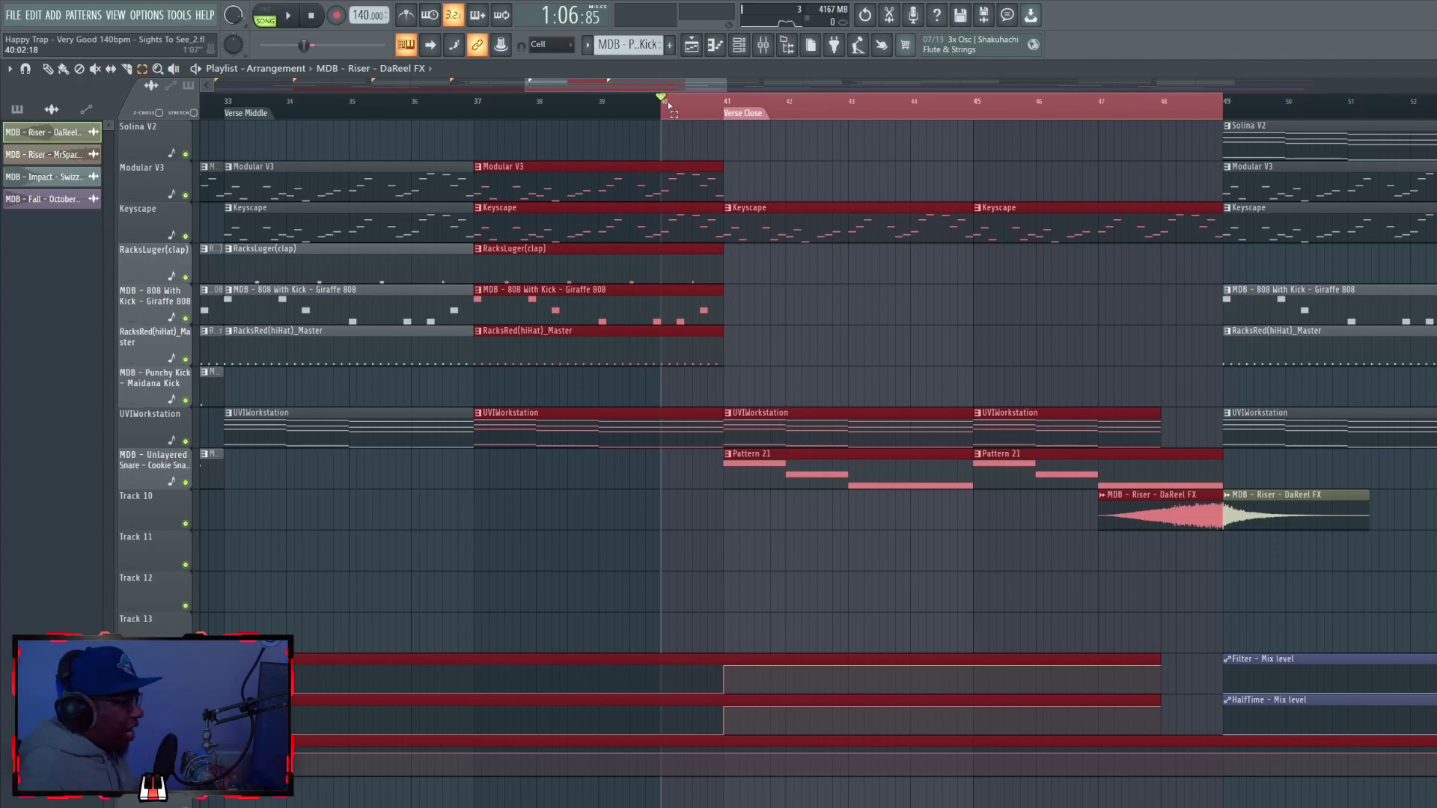
Step: Select from bar 40 to bar 50 and play through Verse Close into the section at bar 49
{"action": "left_click", "coordinate": [726, 105]}
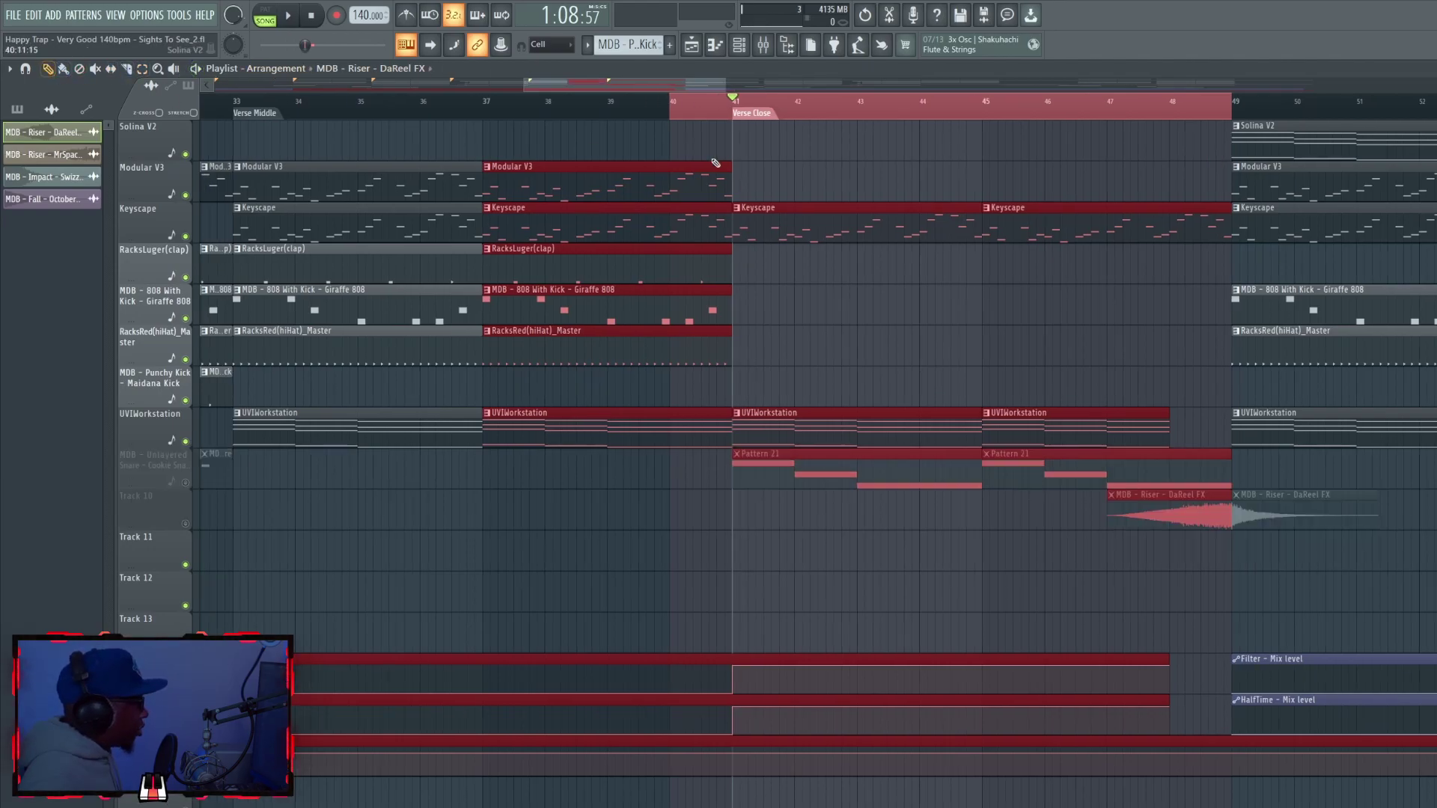
{"action": "key", "text": "space"}
{"action": "left_click_drag", "start_coordinate": [693, 105], "coordinate": [1336, 112]}
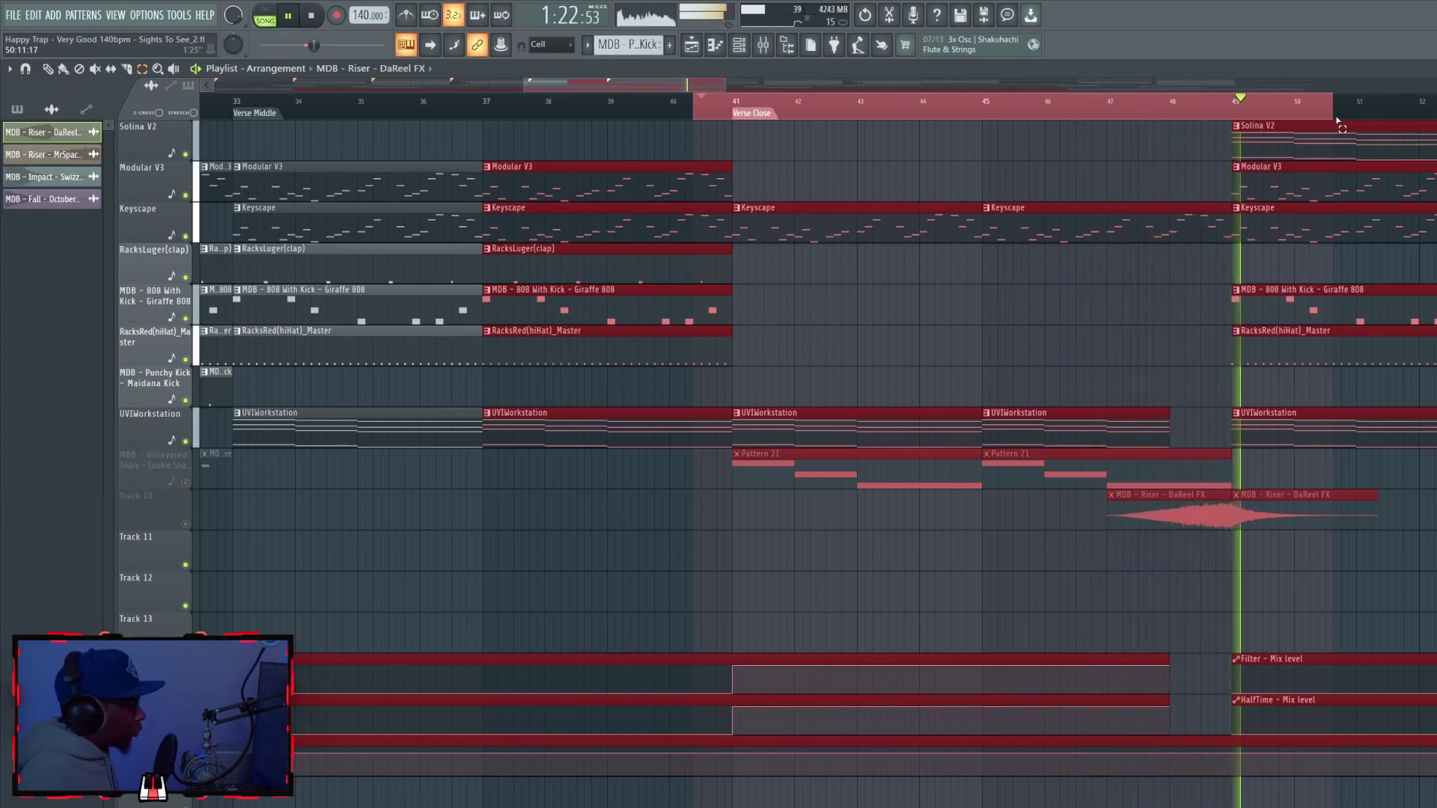
{"action": "key", "text": "space"}
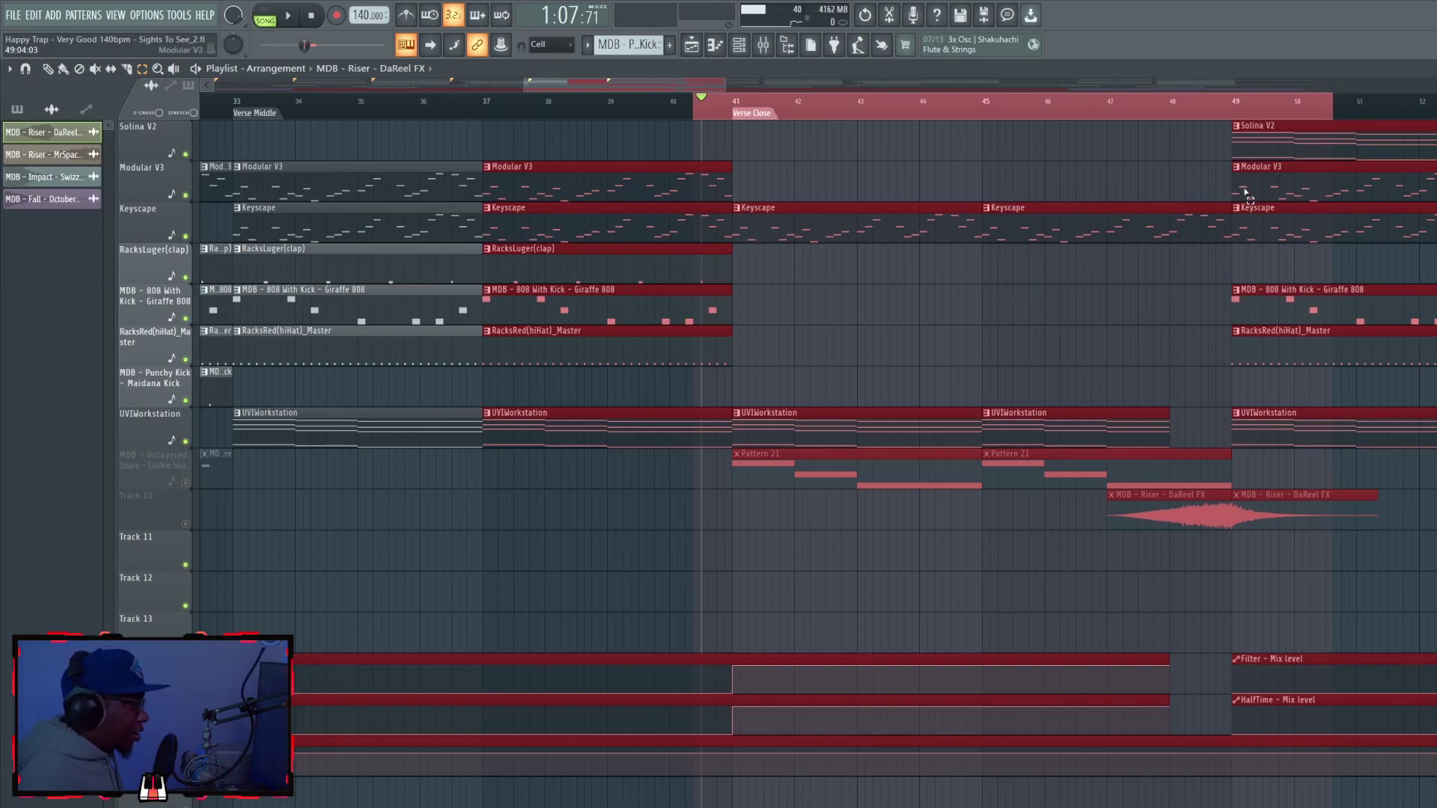
Step: Select Verse Close, bars 41 to 48, and open the HalfTime effect on the Keyscape mixer track
{"action": "left_click_drag", "start_coordinate": [1315, 110], "coordinate": [698, 107]}
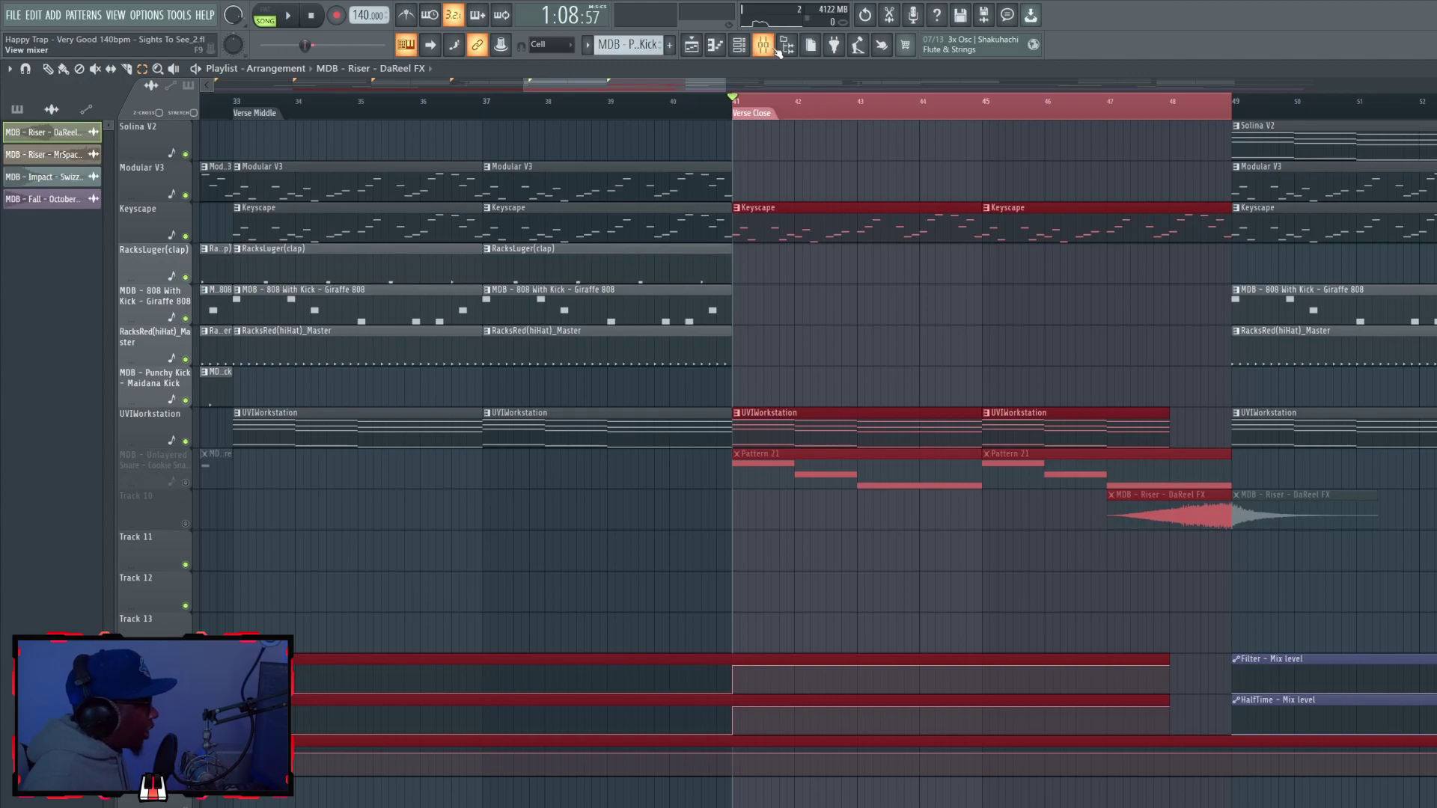
{"action": "left_click", "coordinate": [770, 47]}
{"action": "left_click_drag", "start_coordinate": [933, 308], "coordinate": [932, 200]}
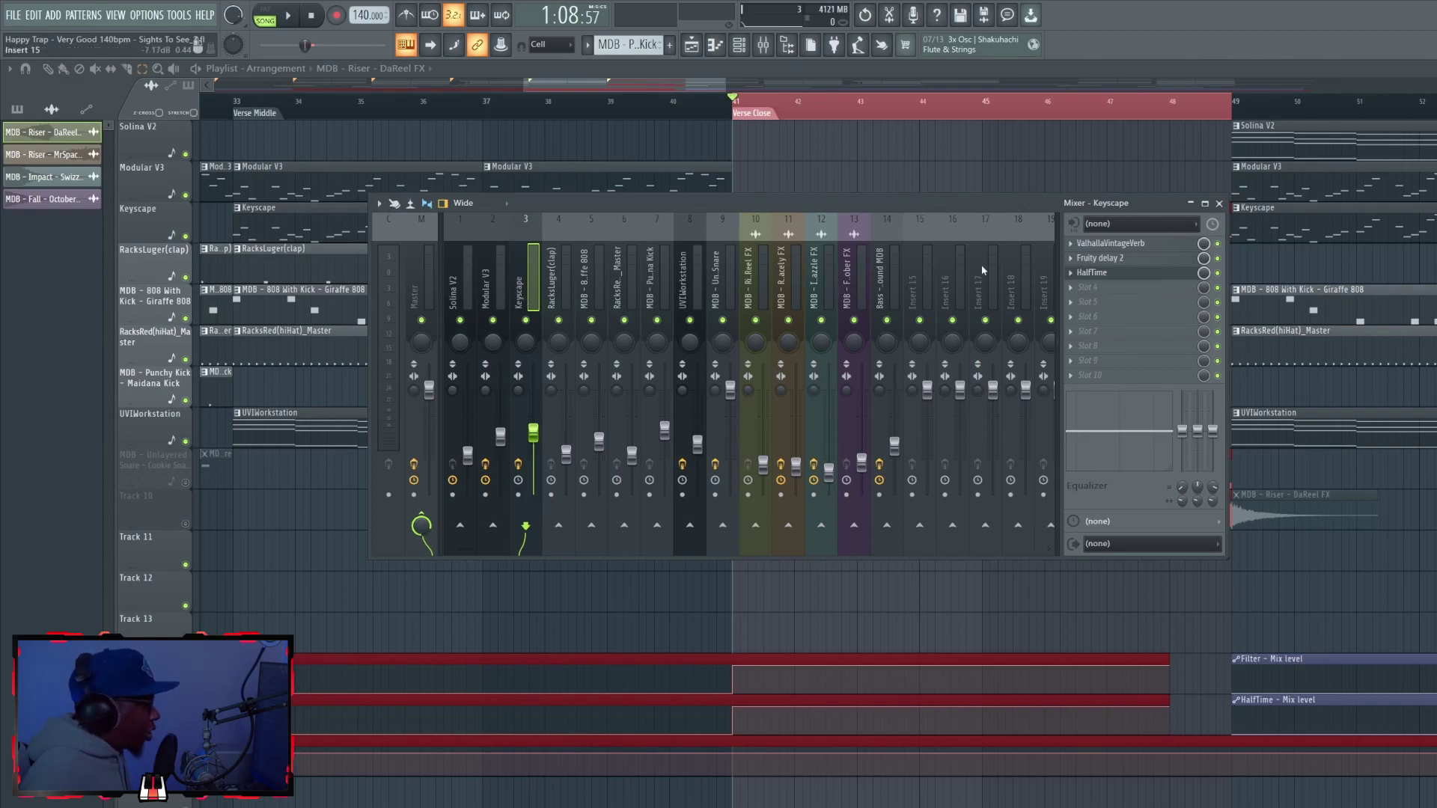
{"action": "left_click", "coordinate": [1166, 274]}
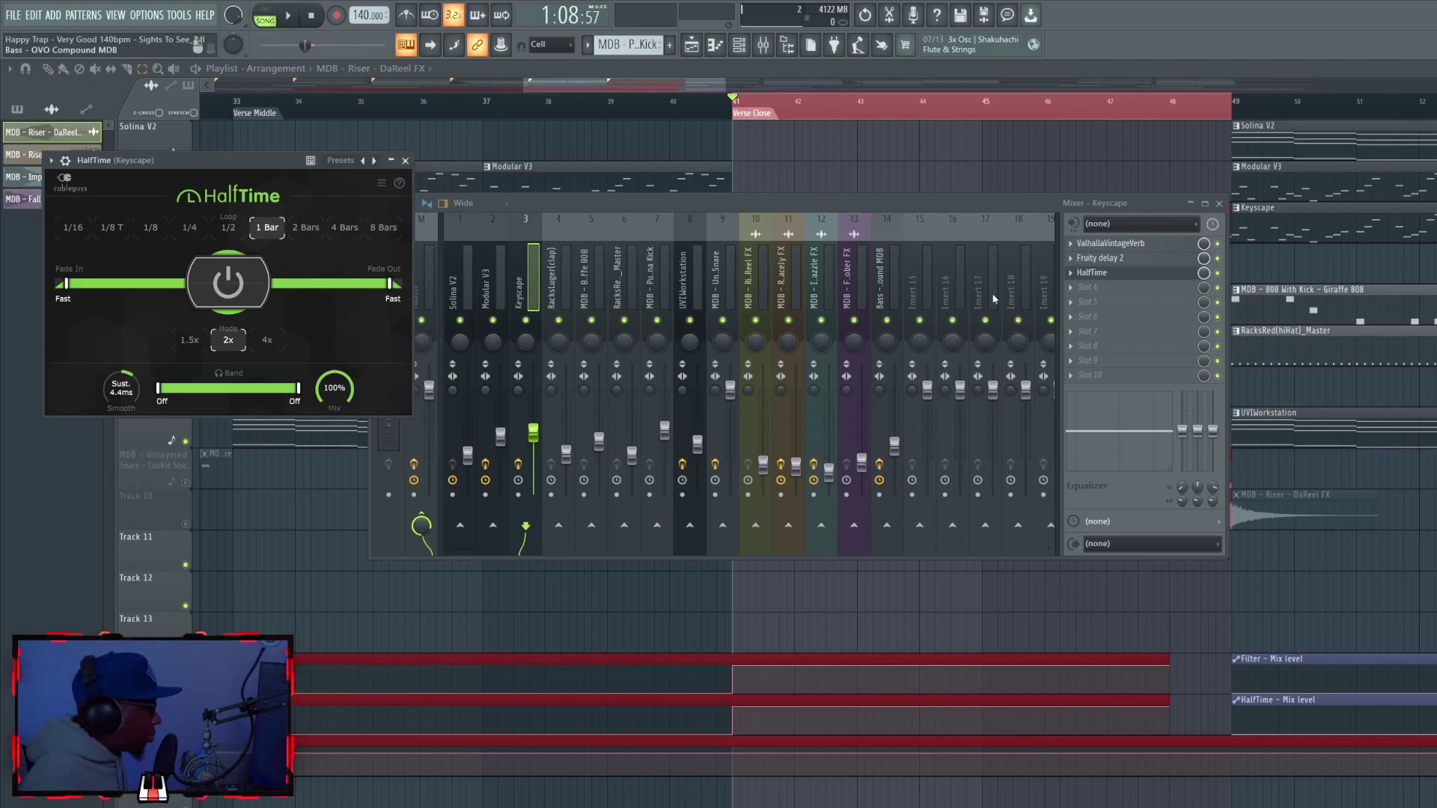
Step: Solo the Keyscape mixer track and play Verse Close from bar 41 to hear HalfTime
{"action": "right_click", "coordinate": [526, 321]}
{"action": "key", "text": "space"}
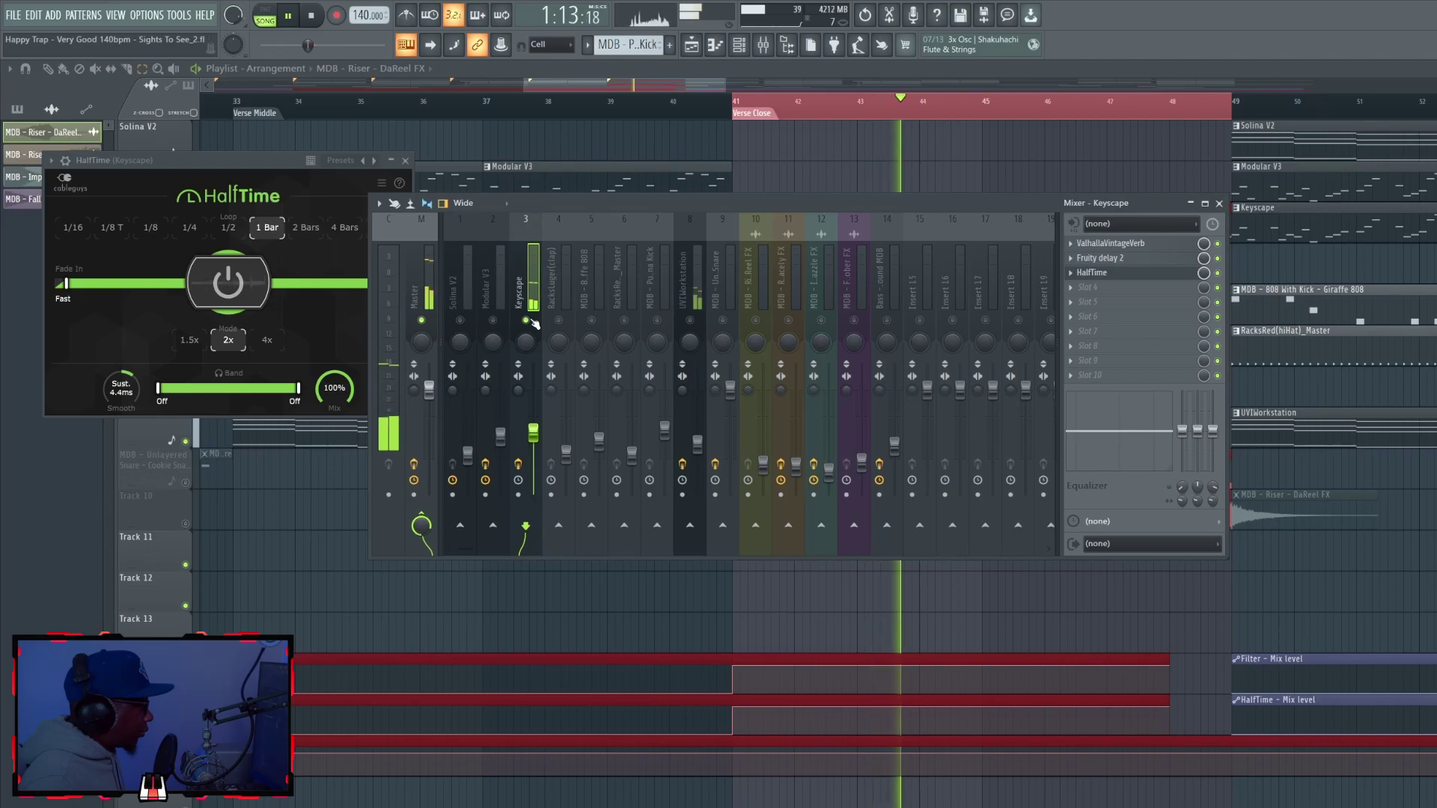
{"action": "key", "text": "space"}
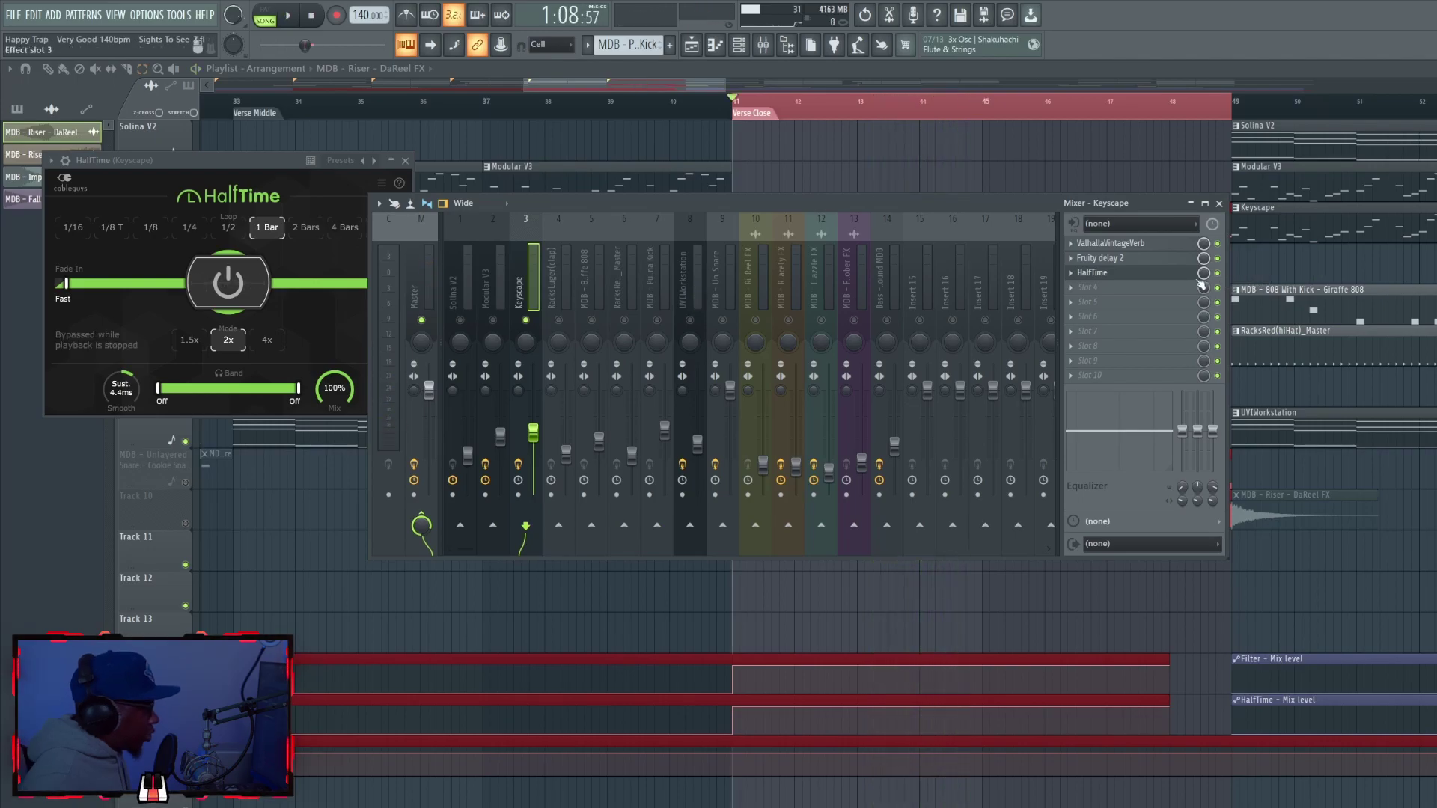
Step: Show the automation options for HalfTime's mix level on Keyscape, then review the HalfTime - Mix level clips across the arrangement
{"action": "right_click", "coordinate": [1204, 273]}
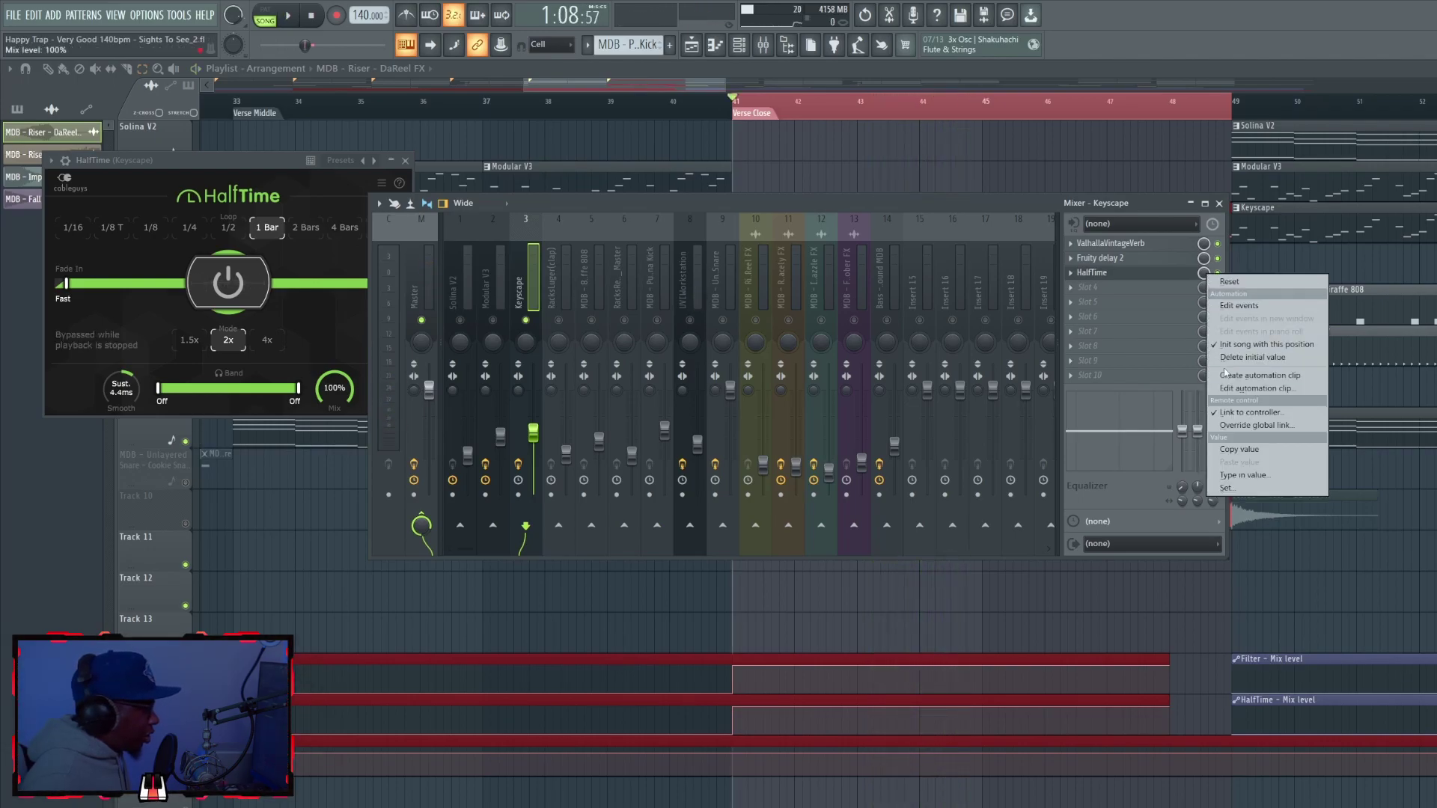
{"action": "left_click", "coordinate": [710, 87]}
{"action": "left_click", "coordinate": [719, 86]}
{"action": "left_click_drag", "start_coordinate": [726, 85], "coordinate": [381, 92]}
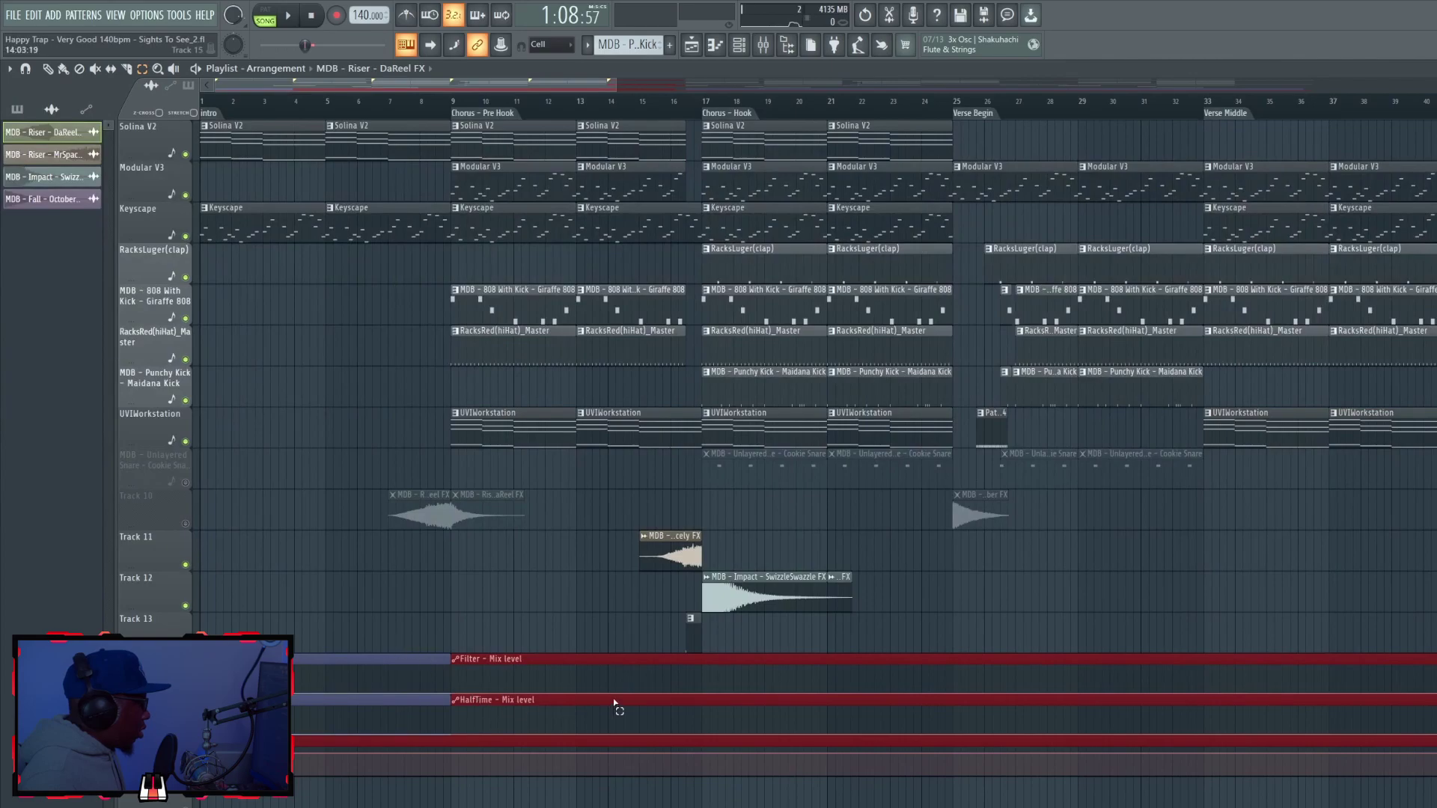
{"action": "left_click_drag", "start_coordinate": [593, 90], "coordinate": [852, 103]}
Step: Open Fruity Filter on the UVIWorkstation mixer track and play Verse Close from bar 41, toggling the filter to compare
{"action": "key", "text": "F9"}
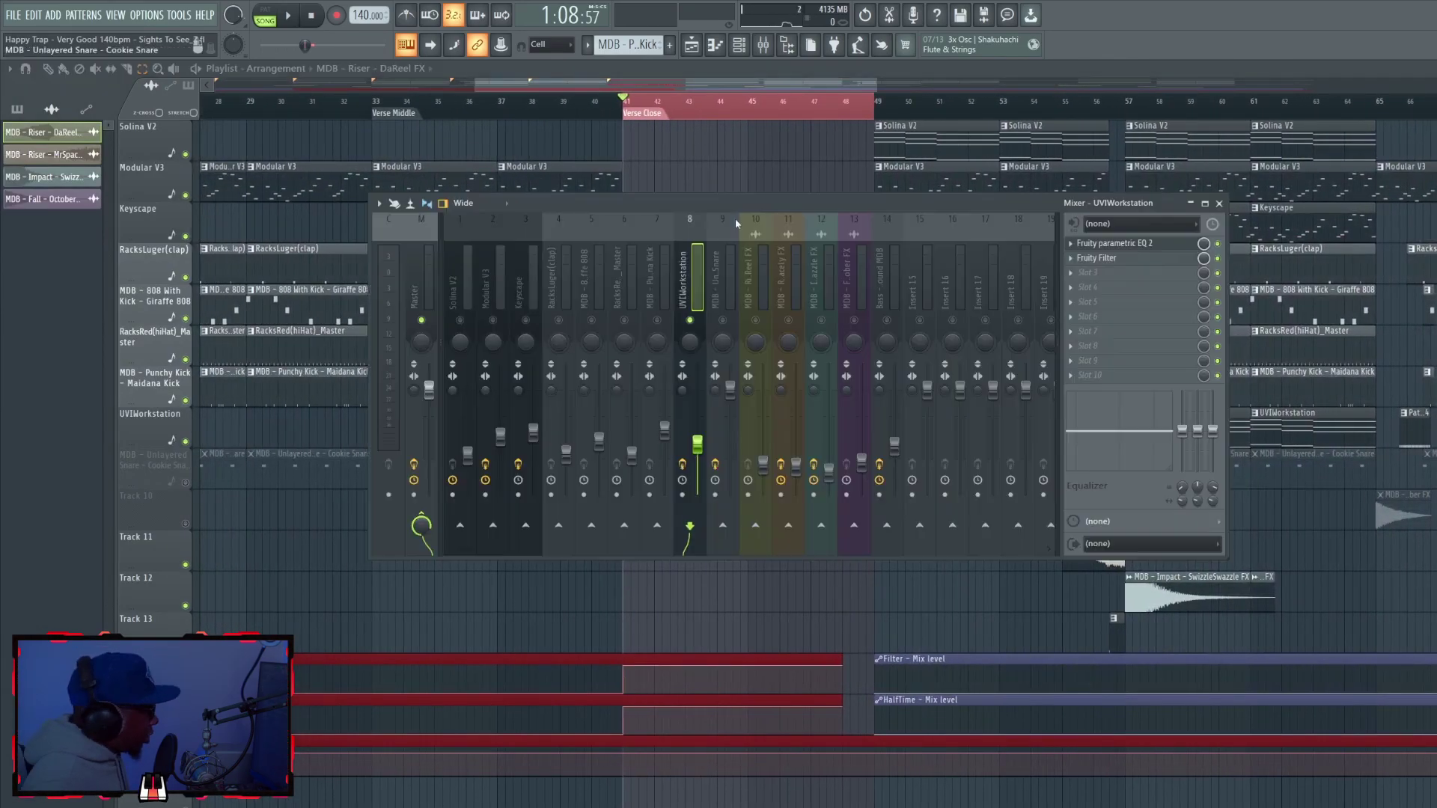
{"action": "left_click", "coordinate": [1096, 258]}
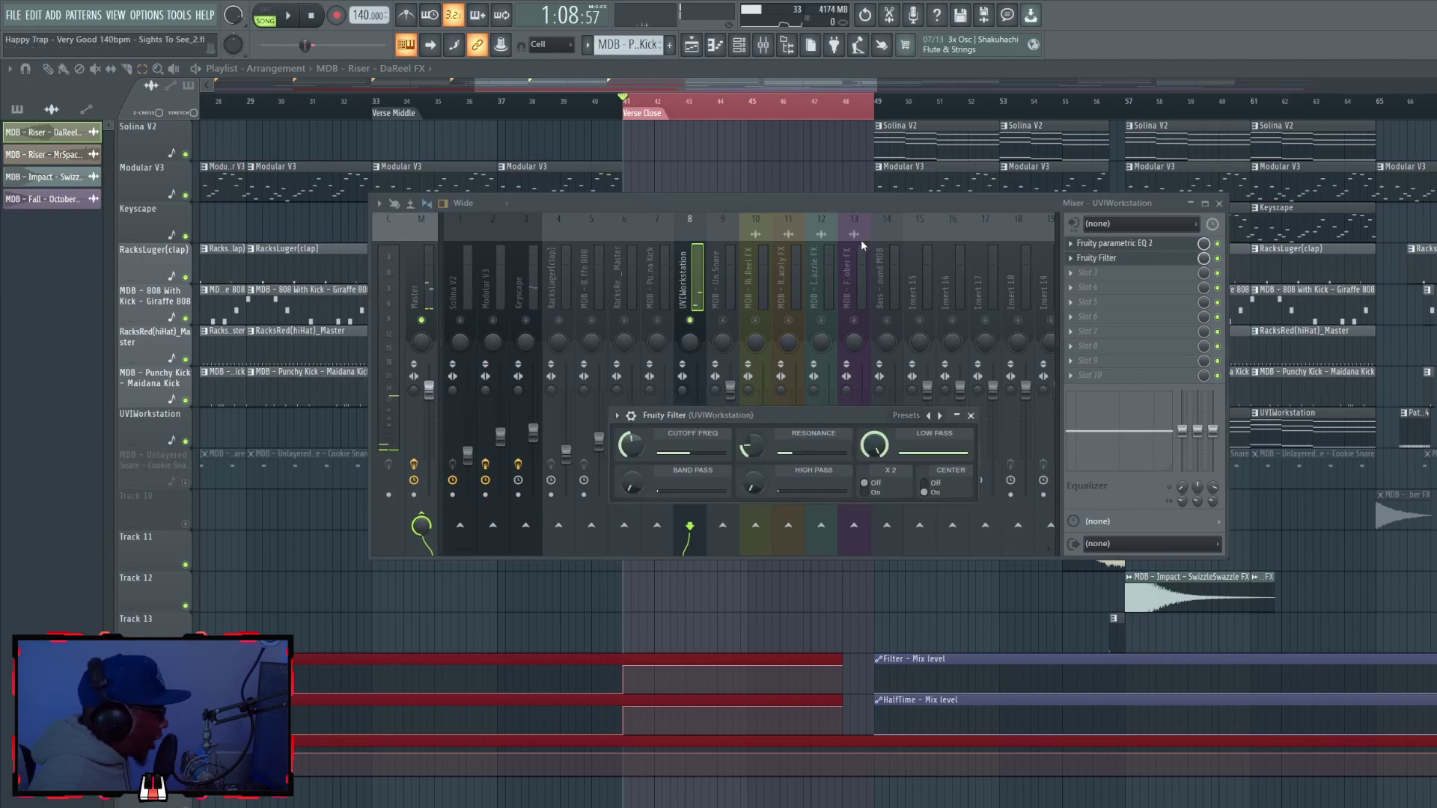
{"action": "key", "text": "space"}
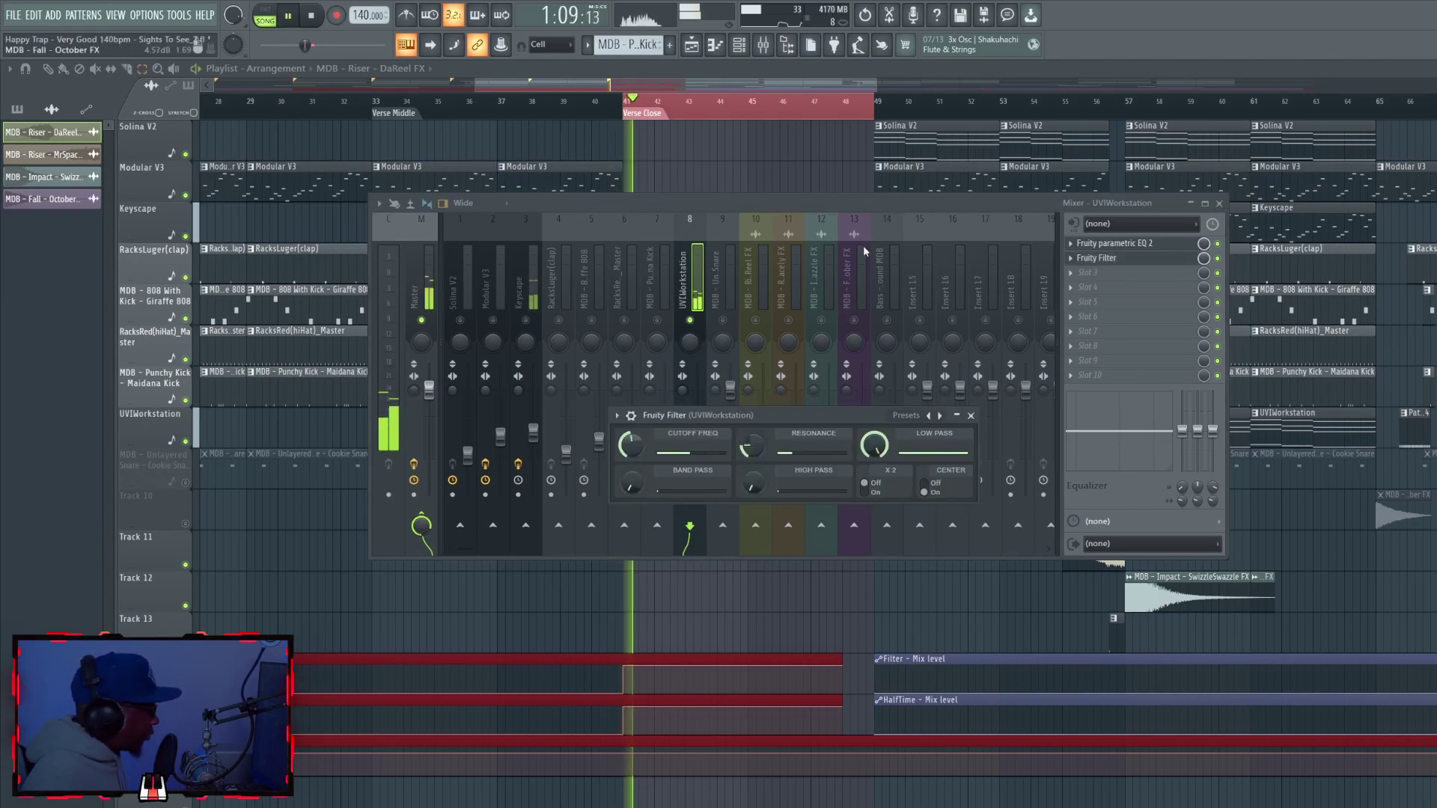
{"action": "left_click", "coordinate": [1218, 259]}
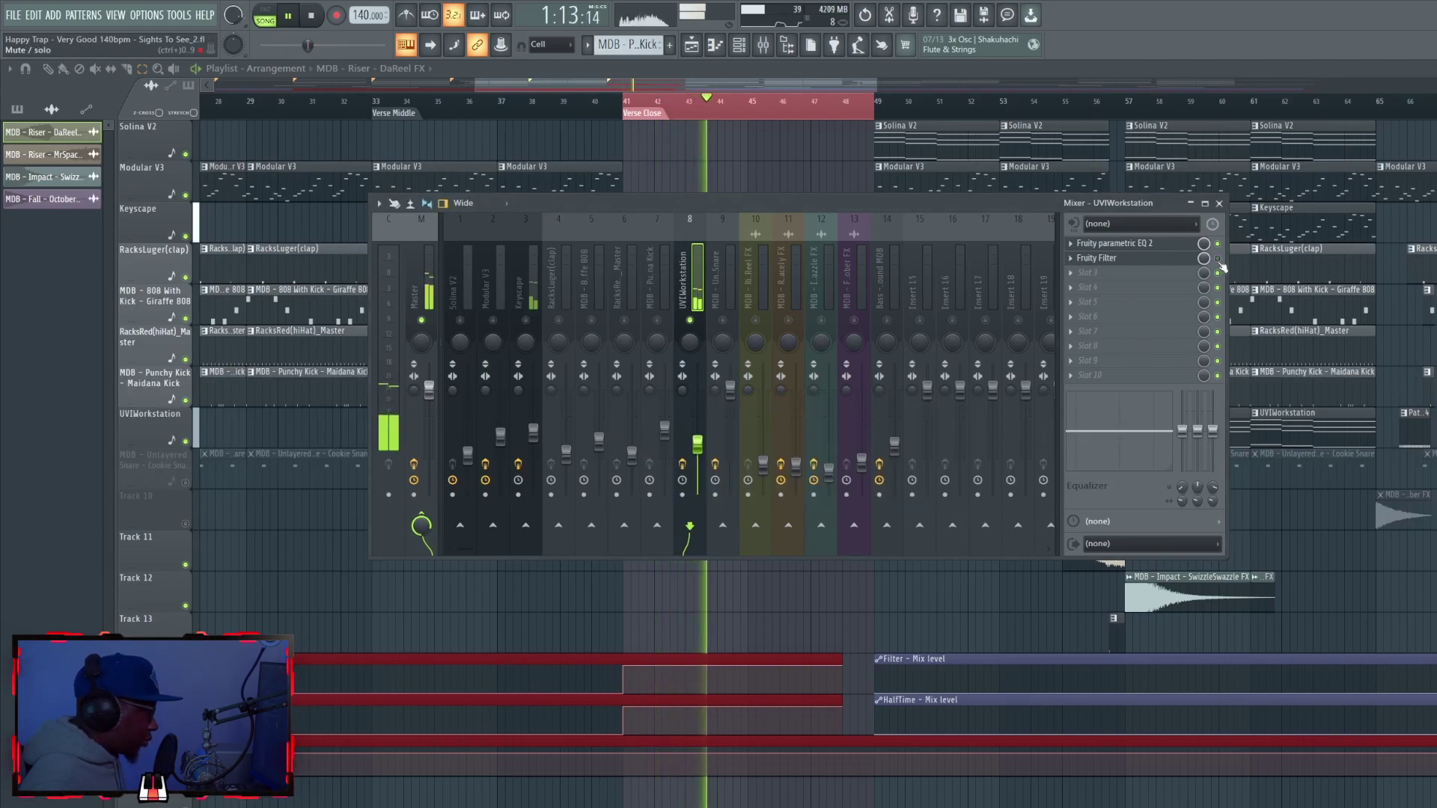
{"action": "left_click", "coordinate": [1172, 262]}
{"action": "key", "text": "space"}
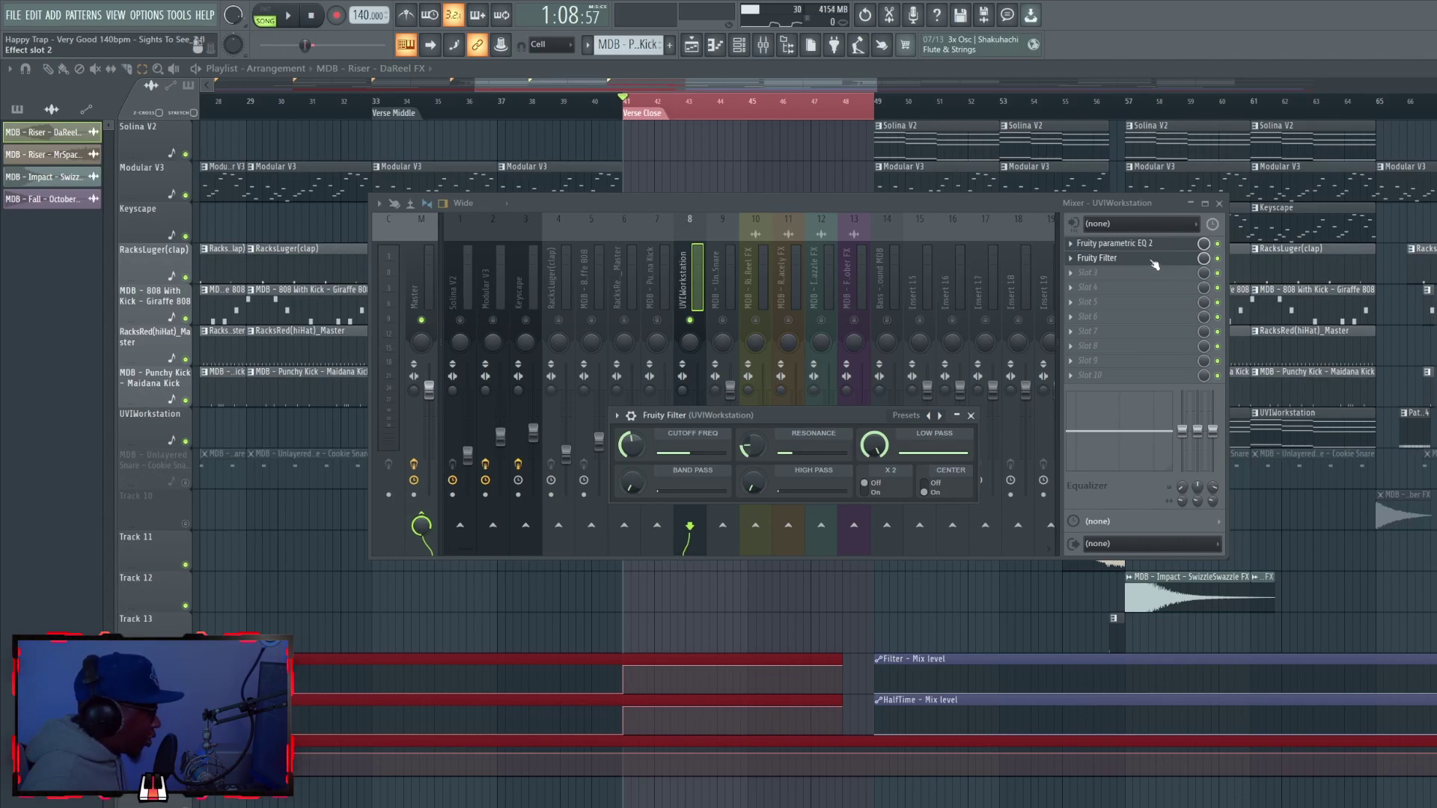
Step: Close the mixer and view the bass notes of Pattern 21 in the piano roll
{"action": "key", "text": "F9"}
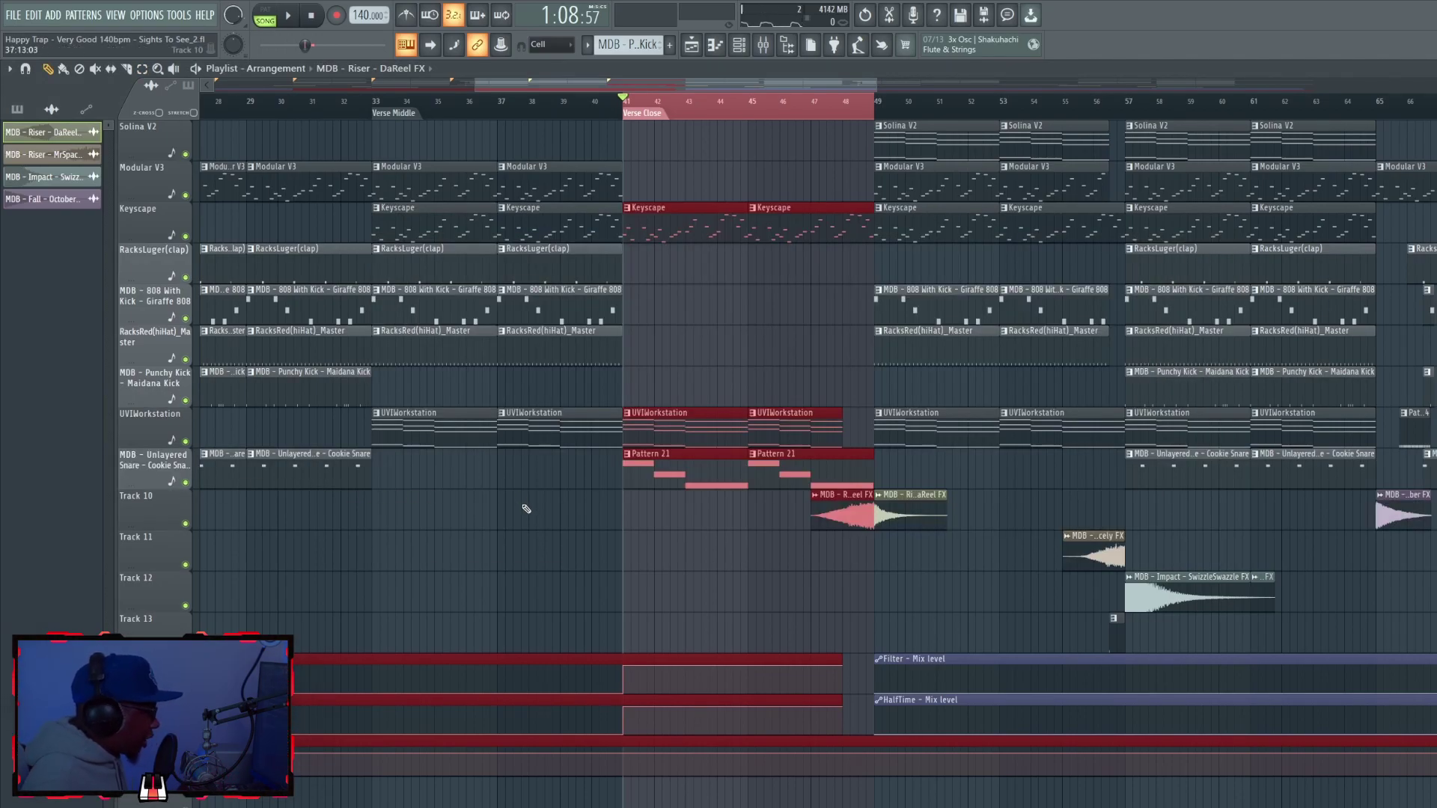
{"action": "double_click", "coordinate": [655, 478]}
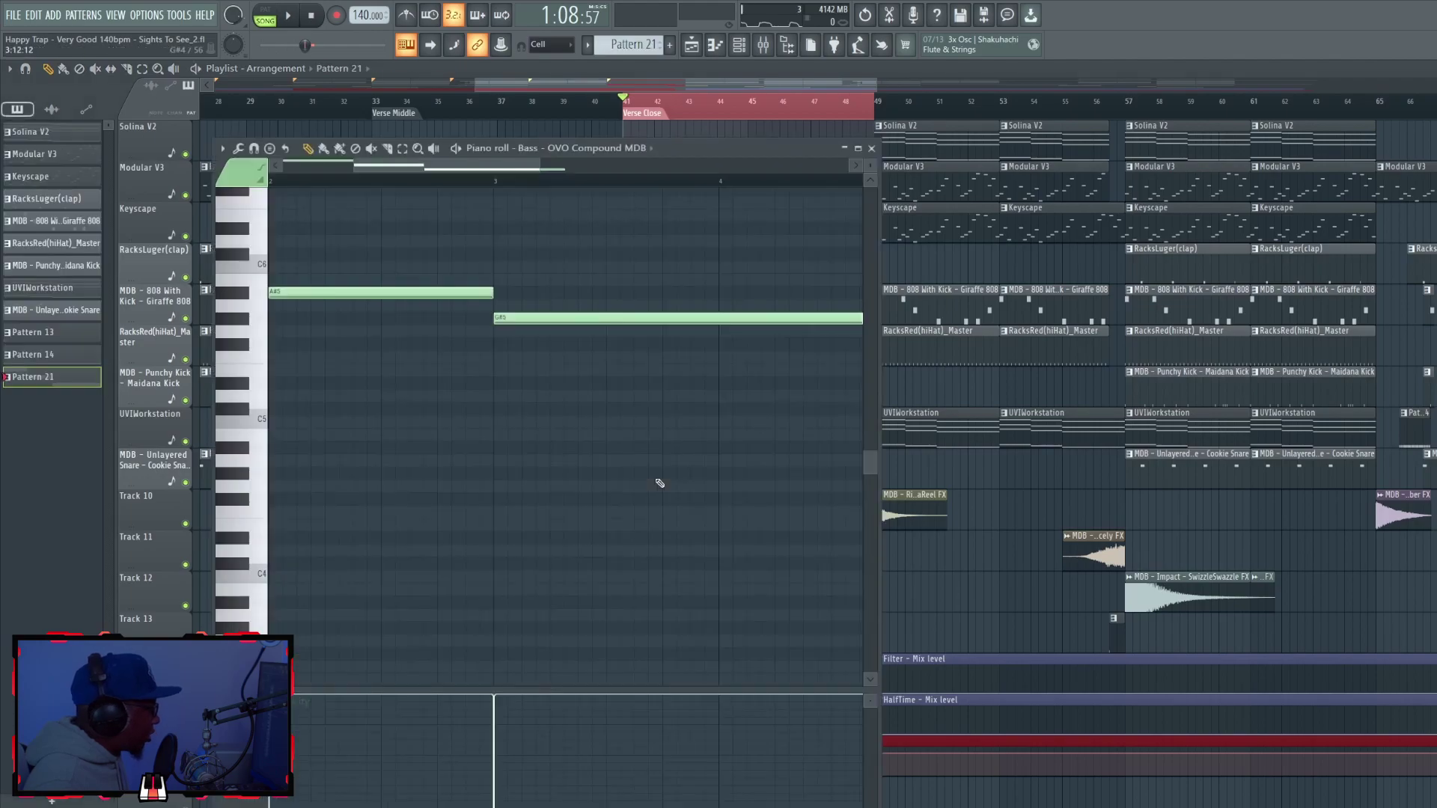
{"action": "double_click", "coordinate": [716, 142]}
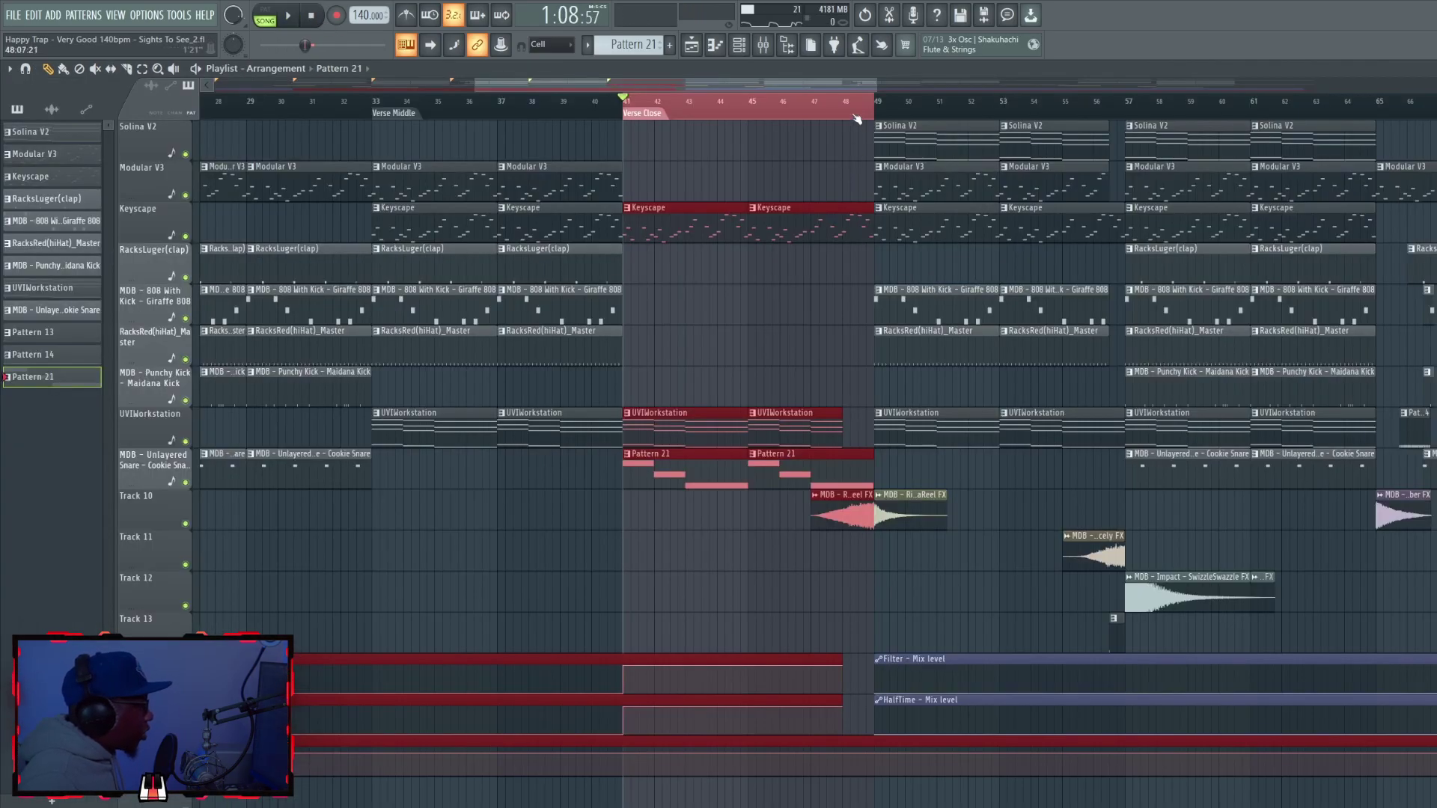
Step: Play the end of Verse Close from bar 47 to hear the DaReel FX riser
{"action": "left_click", "coordinate": [857, 108]}
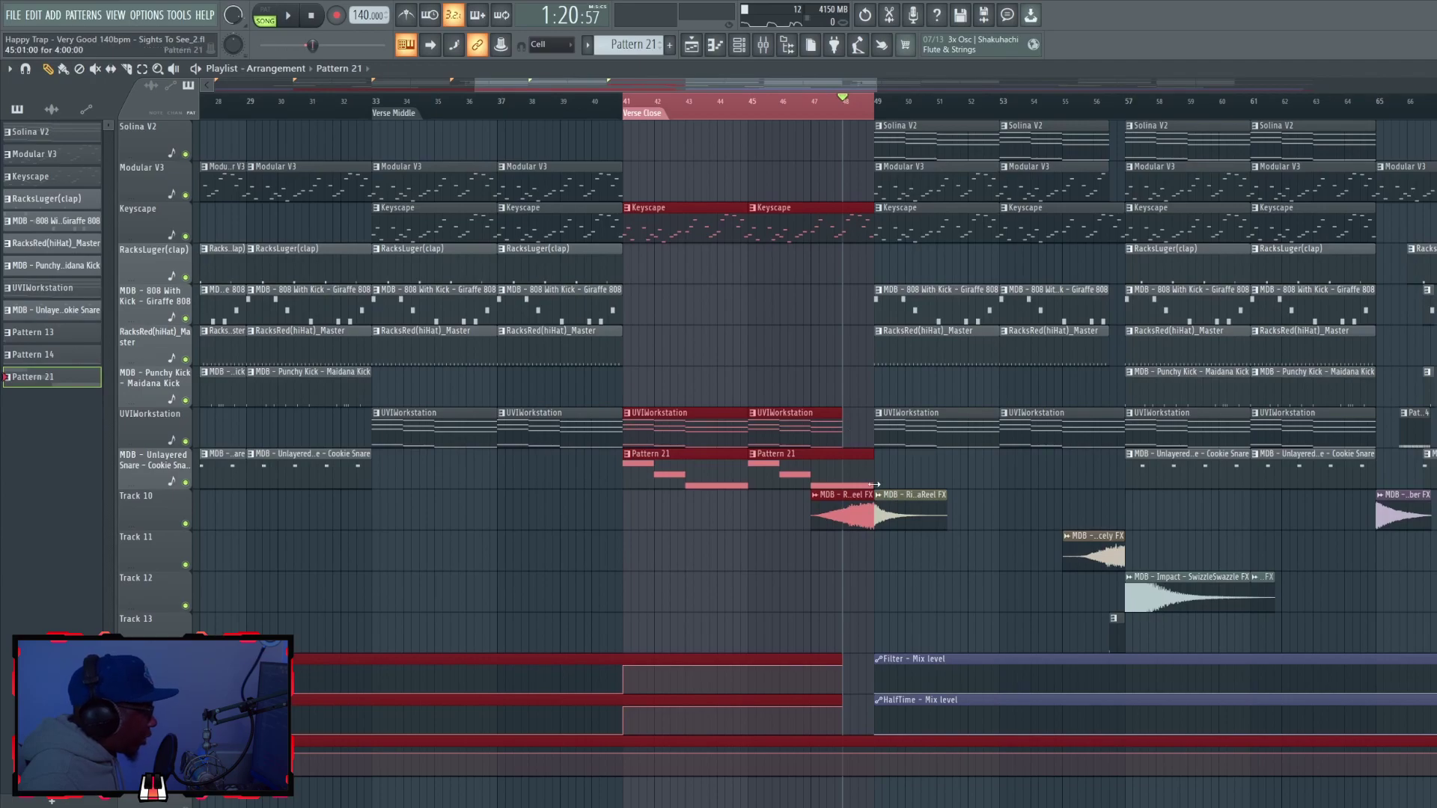
{"action": "left_click", "coordinate": [819, 111]}
{"action": "key", "text": "space"}
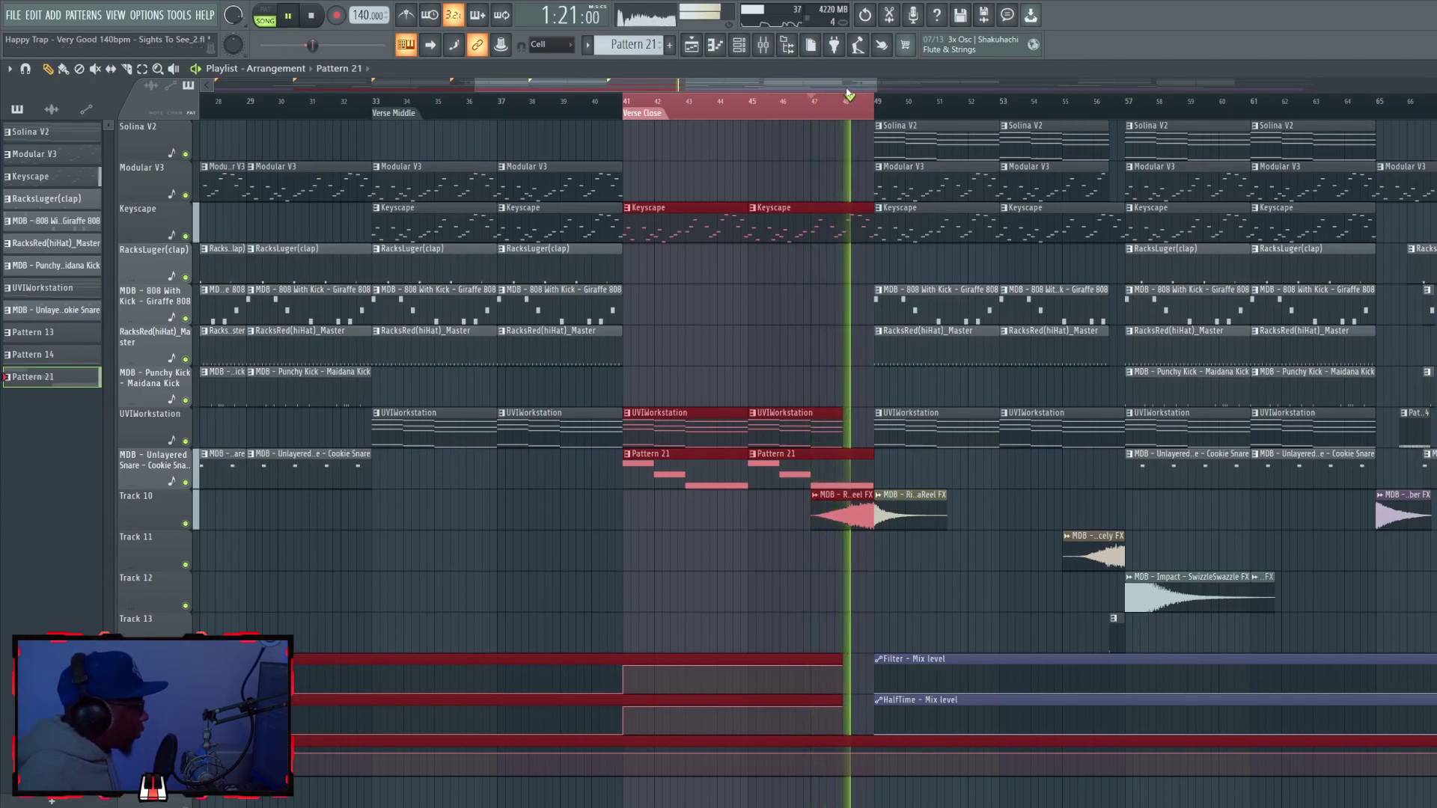
{"action": "key", "text": "space"}
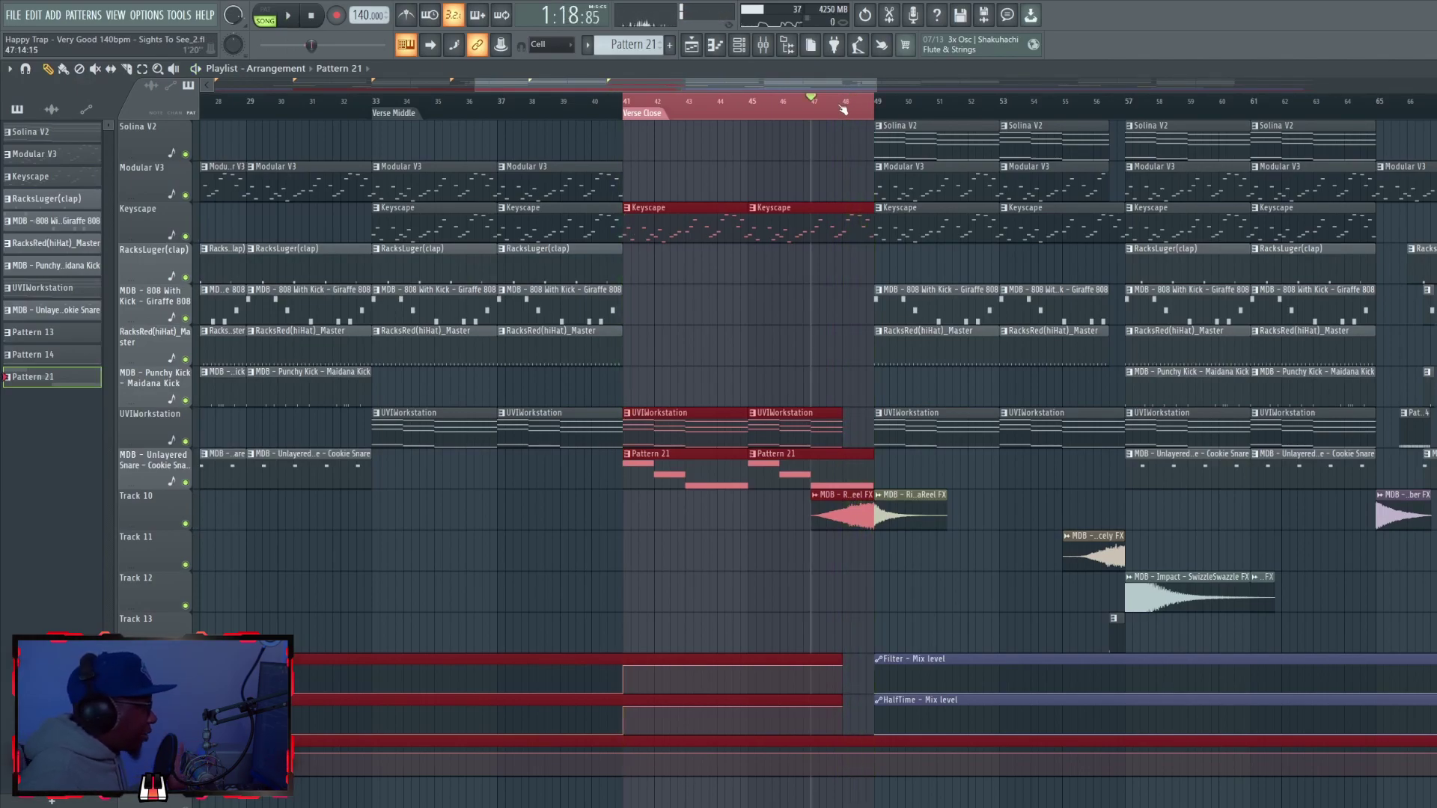
Step: Select bars 9 to 48, from Chorus - Pre Hook through Verse Close, then clear the selection
{"action": "left_click_drag", "start_coordinate": [626, 111], "coordinate": [942, 126]}
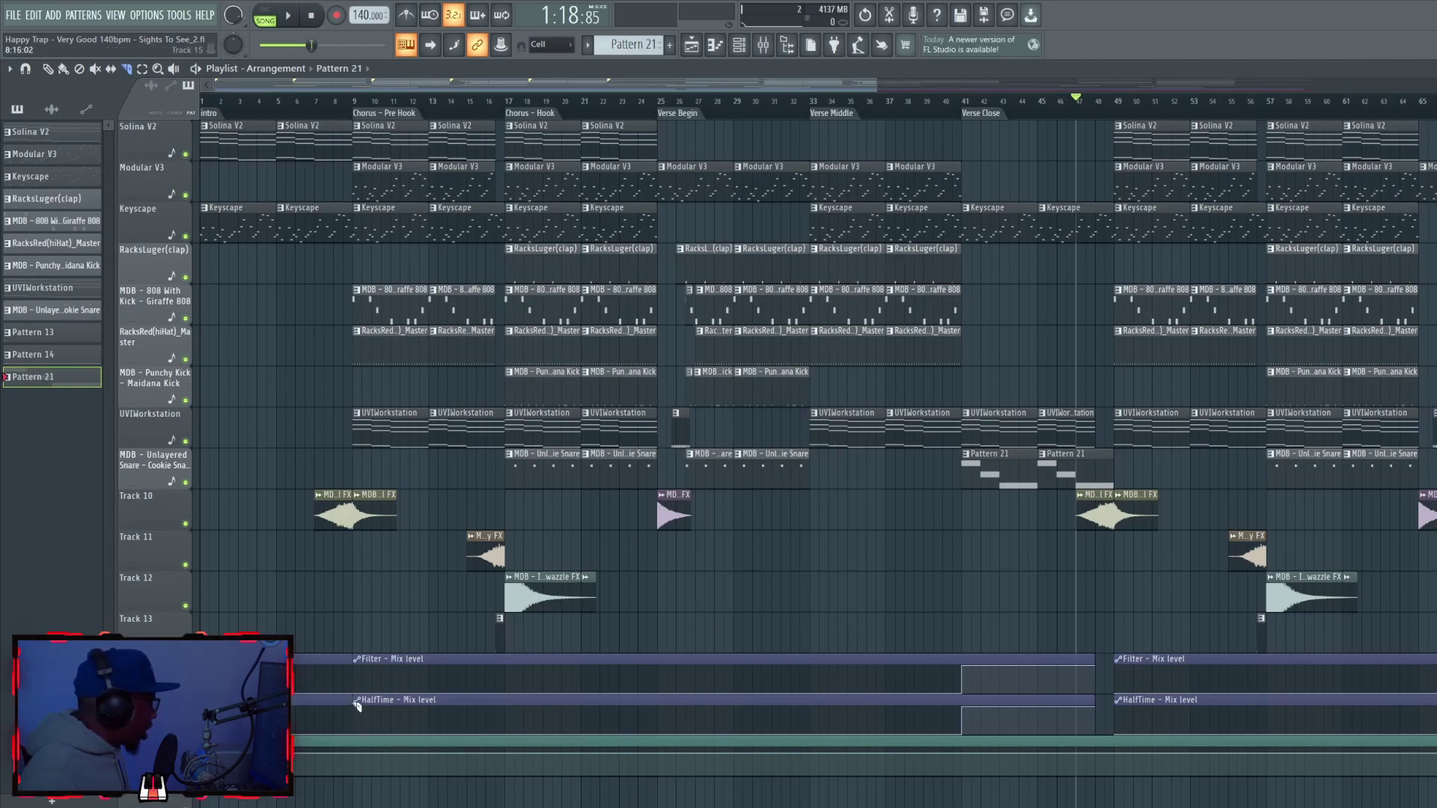
{"action": "key", "text": "e"}
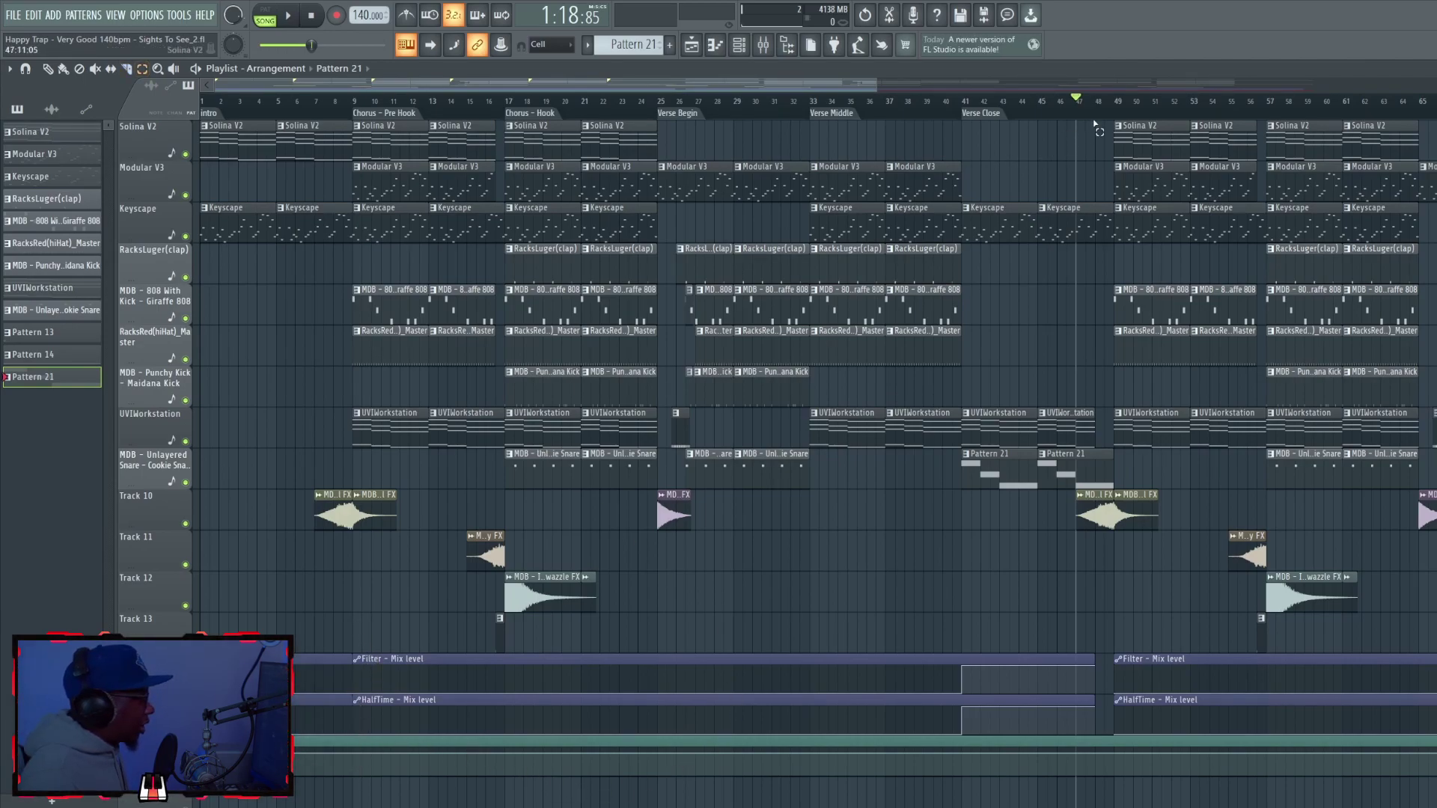
{"action": "left_click_drag", "start_coordinate": [1113, 111], "coordinate": [354, 113]}
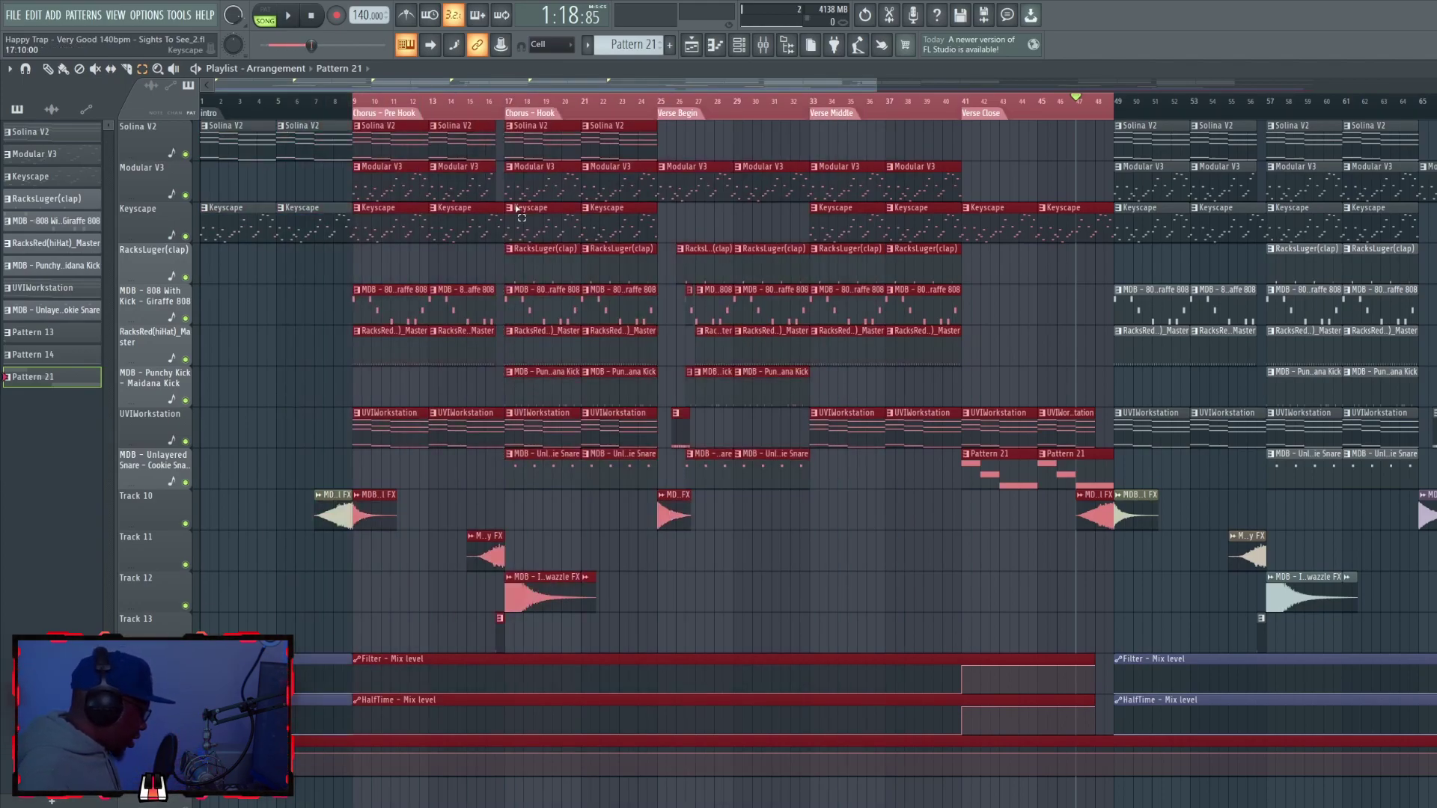
{"action": "left_click", "coordinate": [783, 115], "text": "ctrl"}
Step: Select the outro, bars 105 to 112, and show the automation options for the Master track's volume fader
{"action": "left_click_drag", "start_coordinate": [764, 86], "coordinate": [846, 97]}
{"action": "left_click_drag", "start_coordinate": [964, 86], "coordinate": [763, 86]}
{"action": "left_click_drag", "start_coordinate": [734, 86], "coordinate": [891, 88]}
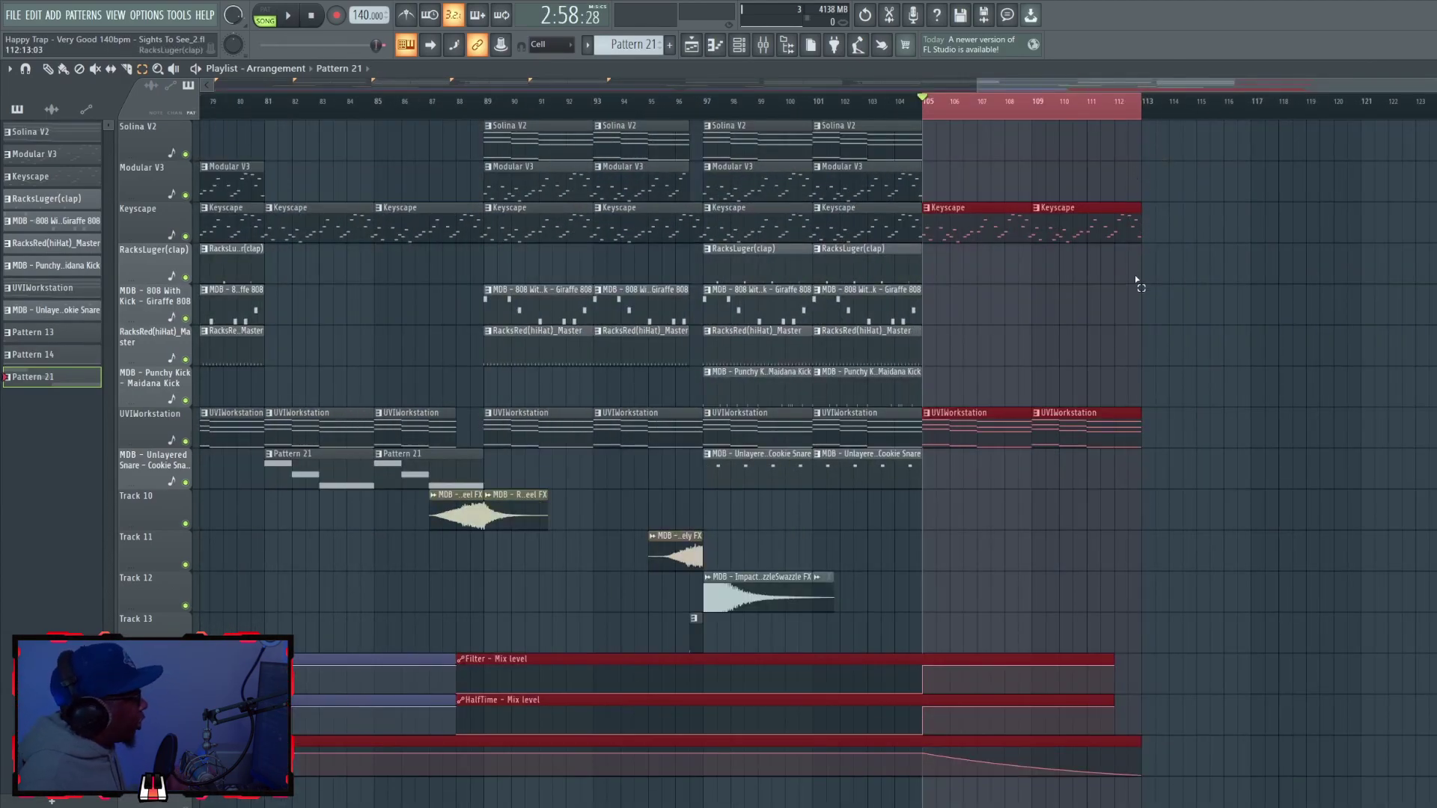
{"action": "key", "text": "F9"}
{"action": "right_click", "coordinate": [554, 425]}
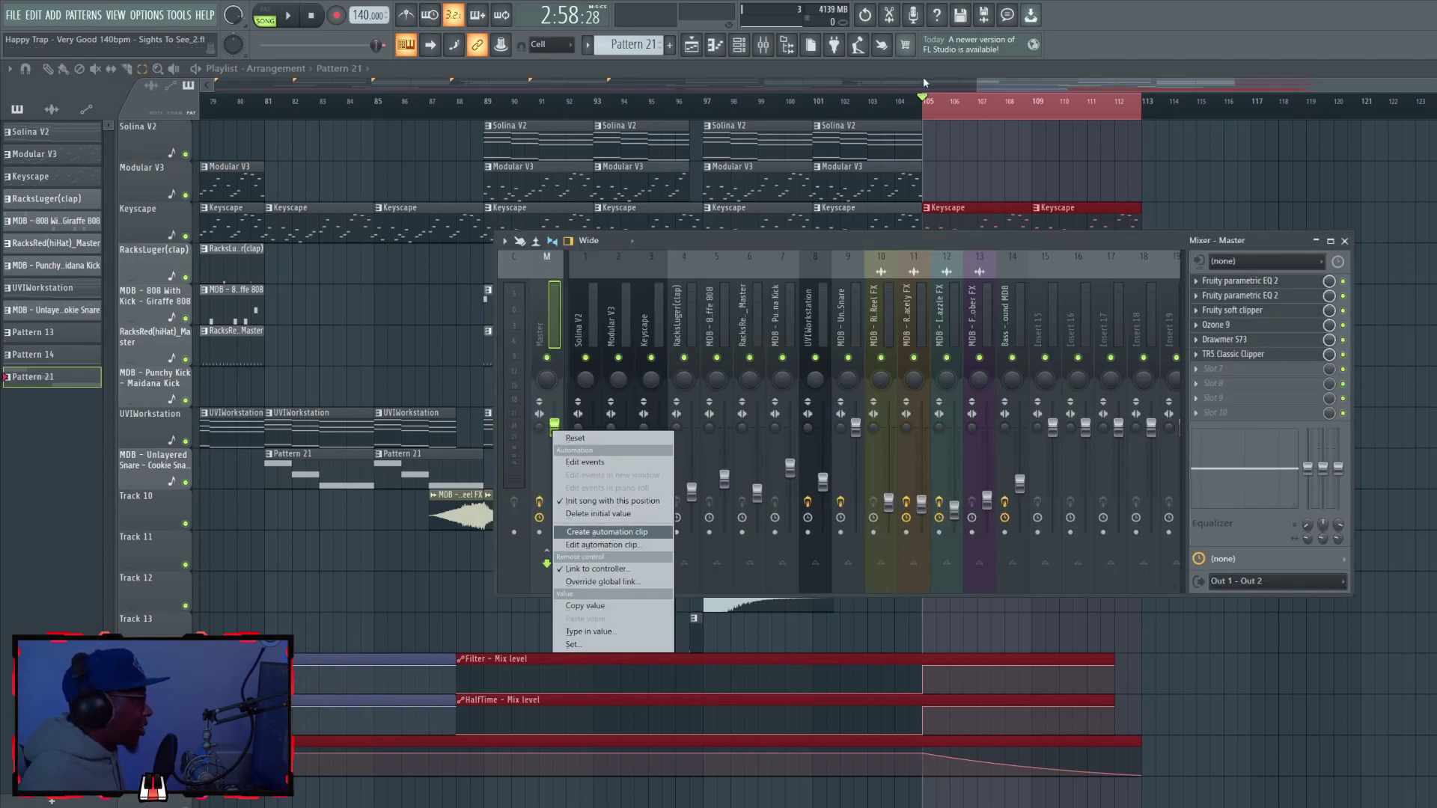
{"action": "key", "text": "F9"}
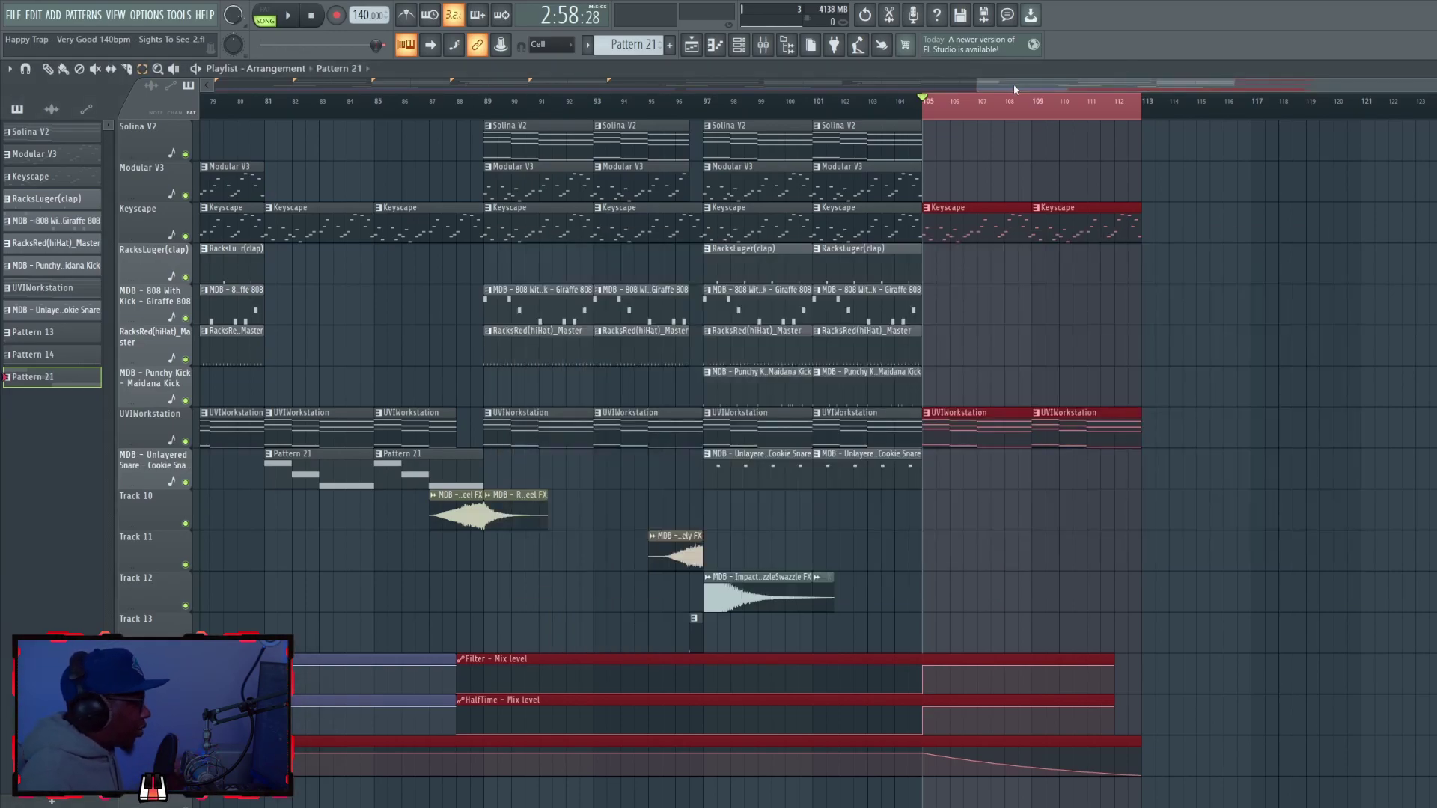
Step: Point out the start of the Master - Volume fade at bar 105, then return to the arrangement's intro
{"action": "left_click", "coordinate": [48, 68]}
{"action": "right_click", "coordinate": [926, 757]}
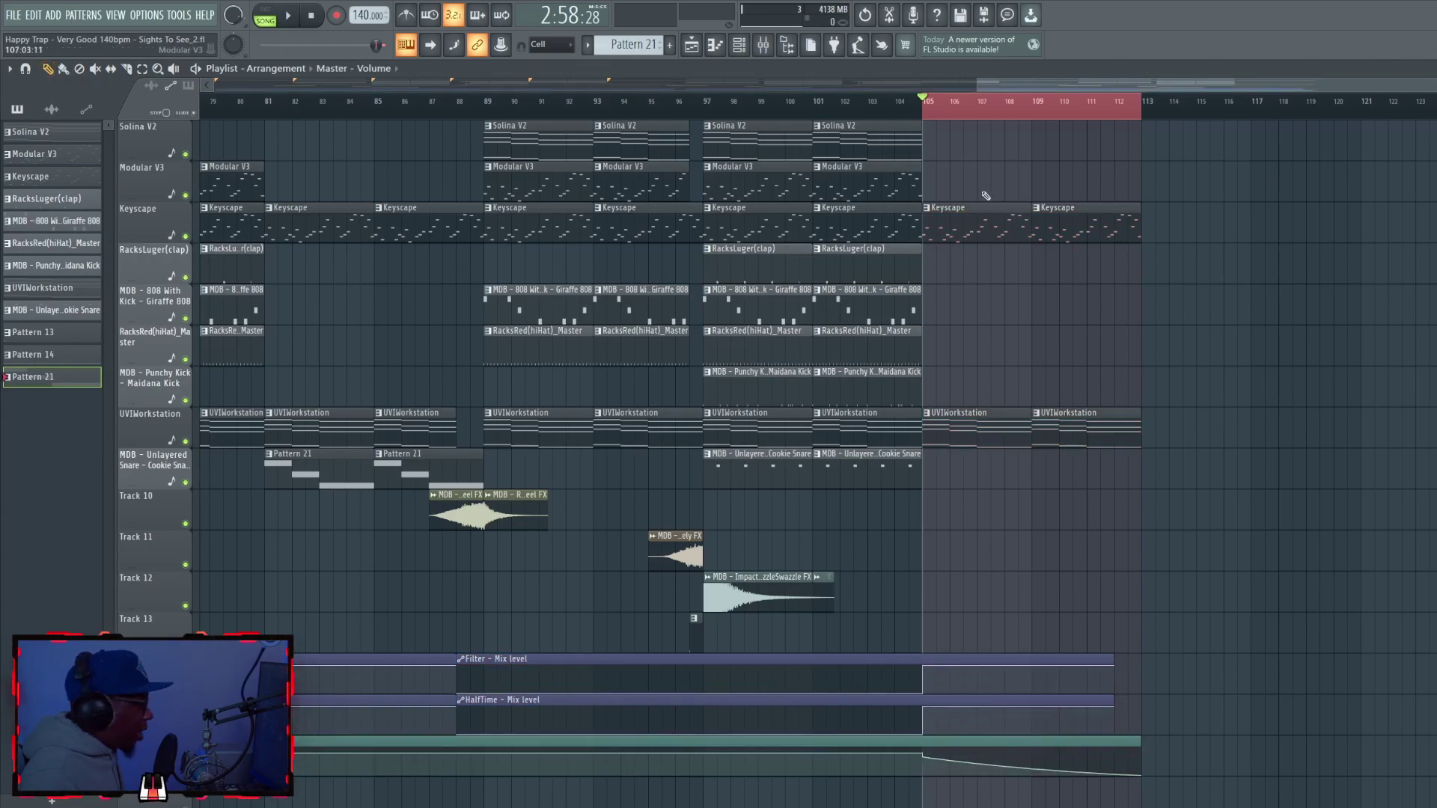
{"action": "left_click_drag", "start_coordinate": [1022, 88], "coordinate": [37, 329]}
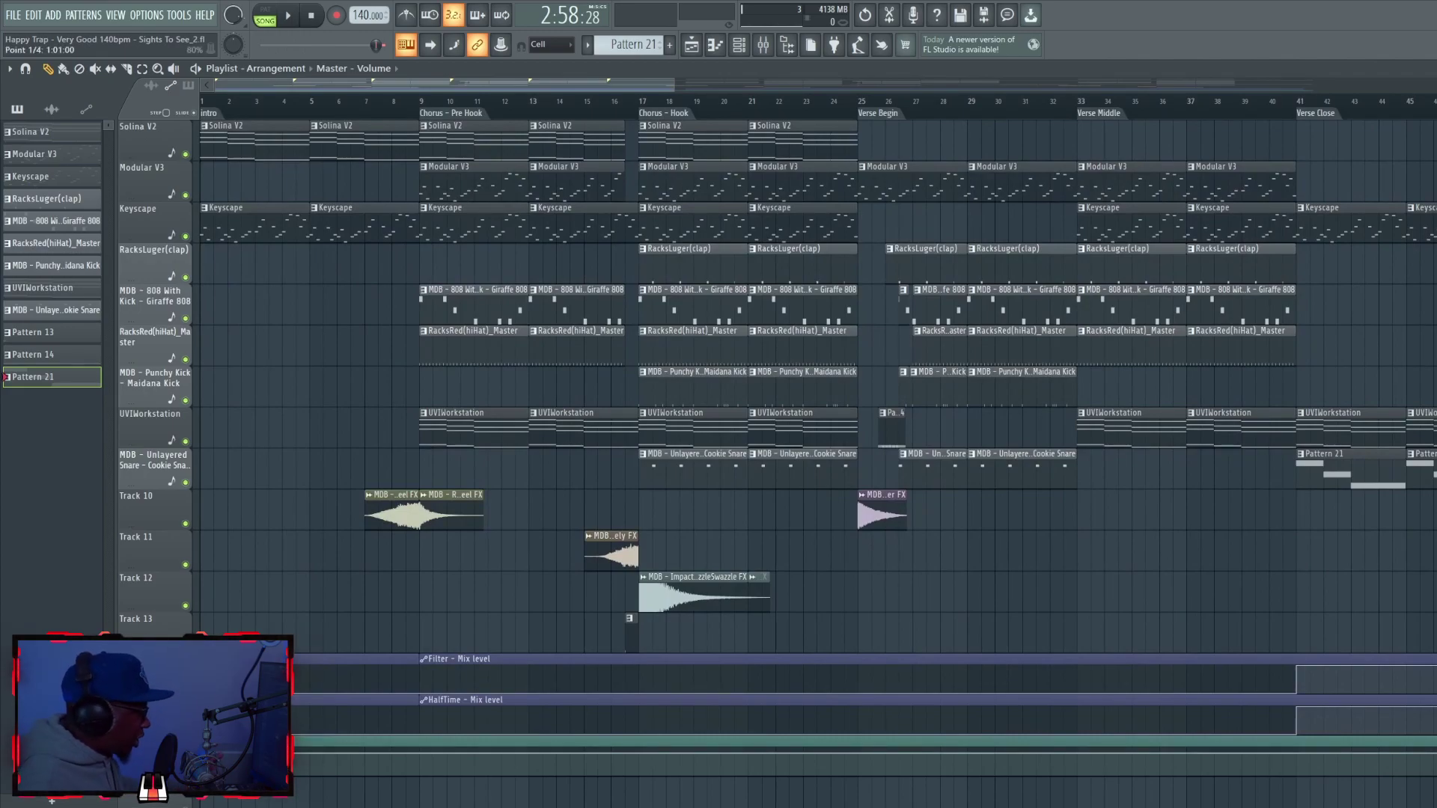
Step: Copy the first Master - Volume automation point's value and paste it, 80%, onto the fade's starting point at bar 105
{"action": "right_click", "coordinate": [201, 753]}
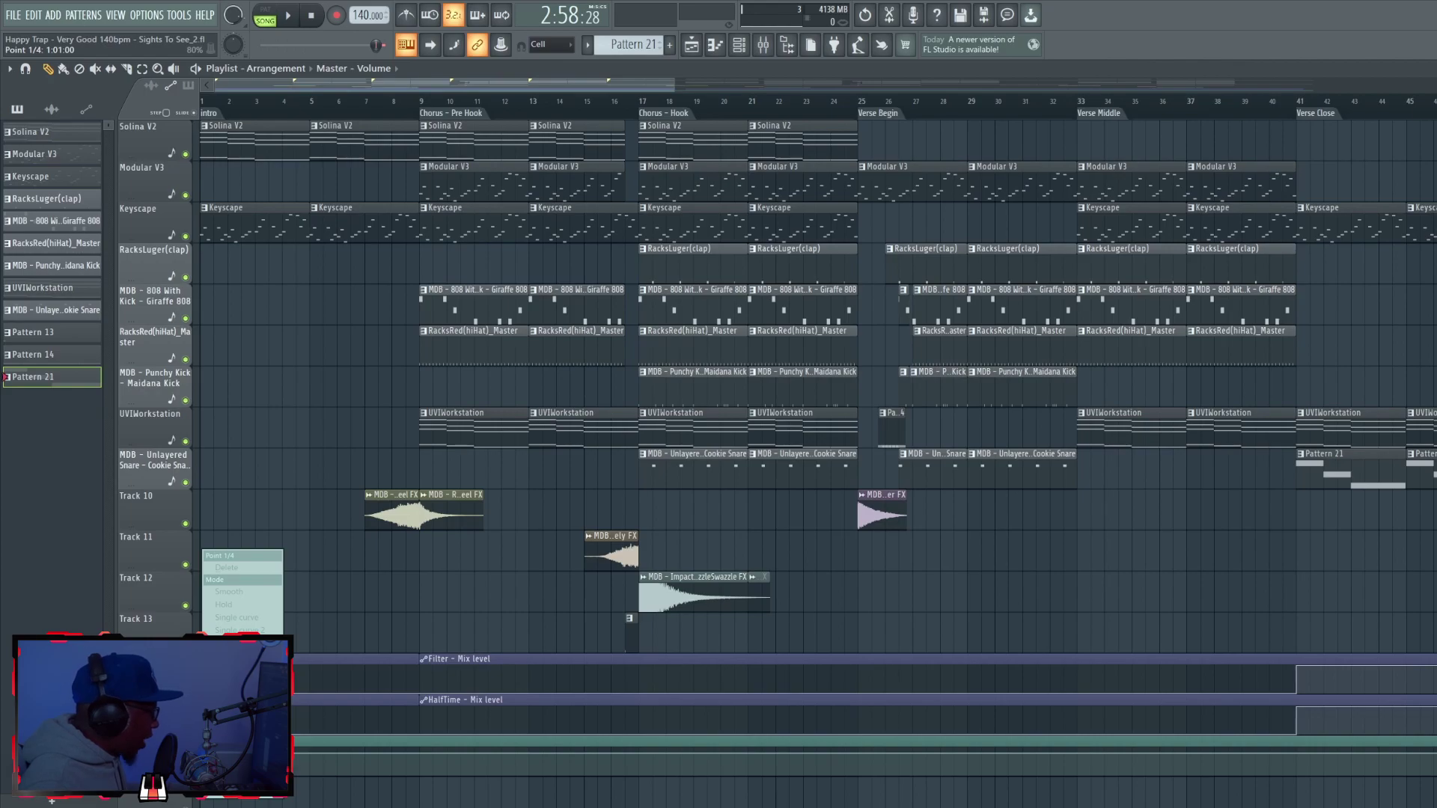
{"action": "left_click", "coordinate": [235, 768]}
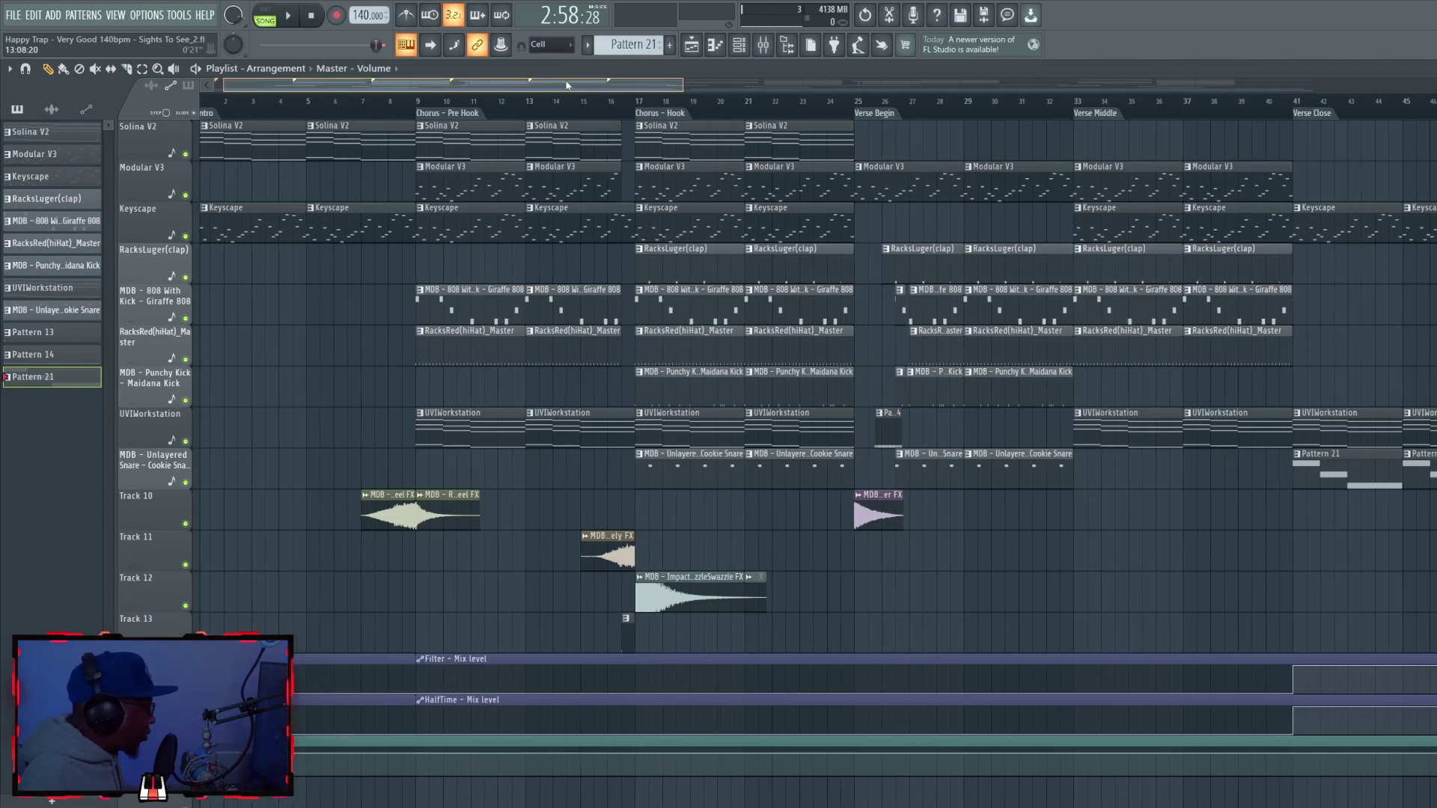
{"action": "left_click_drag", "start_coordinate": [516, 84], "coordinate": [1292, 84]}
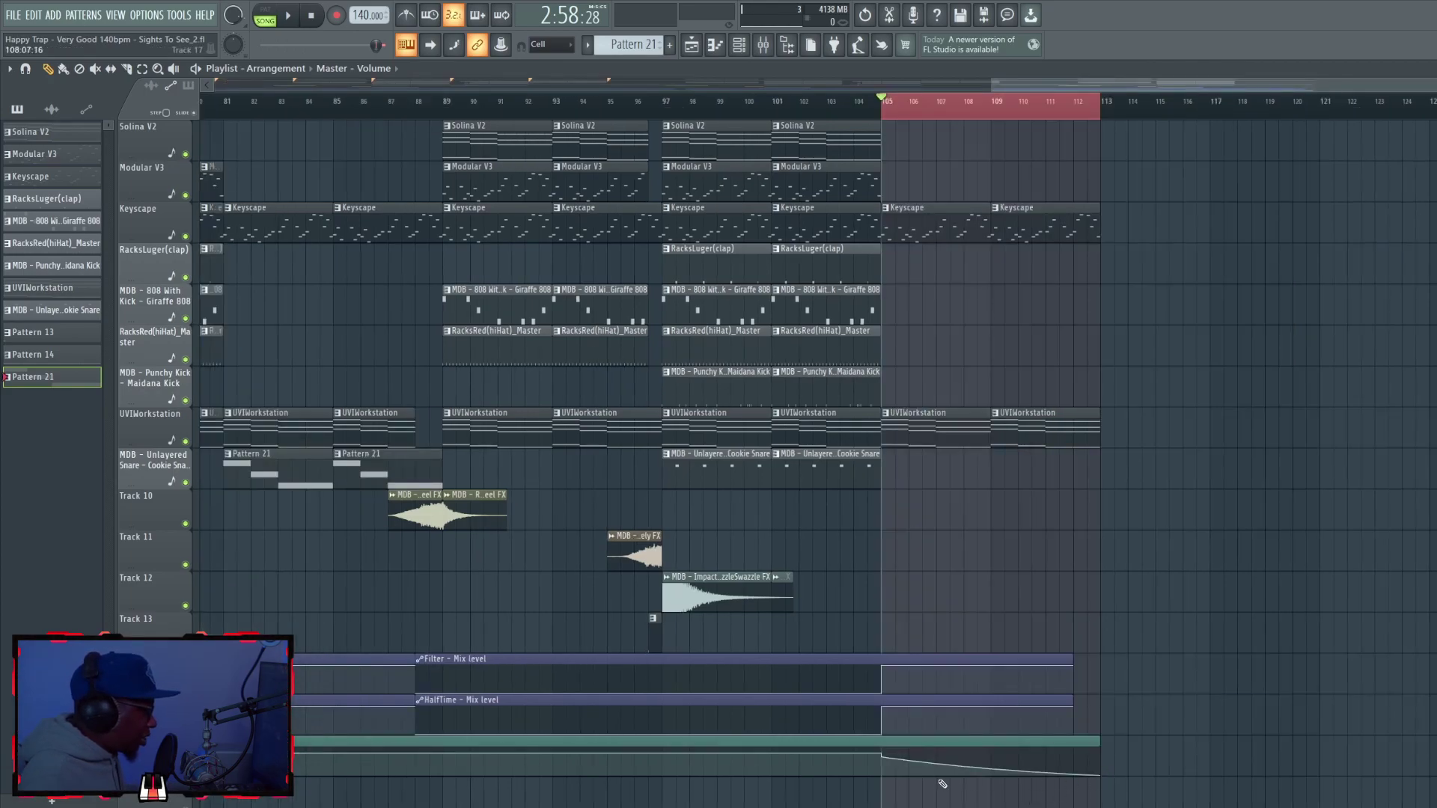
{"action": "right_click", "coordinate": [883, 758]}
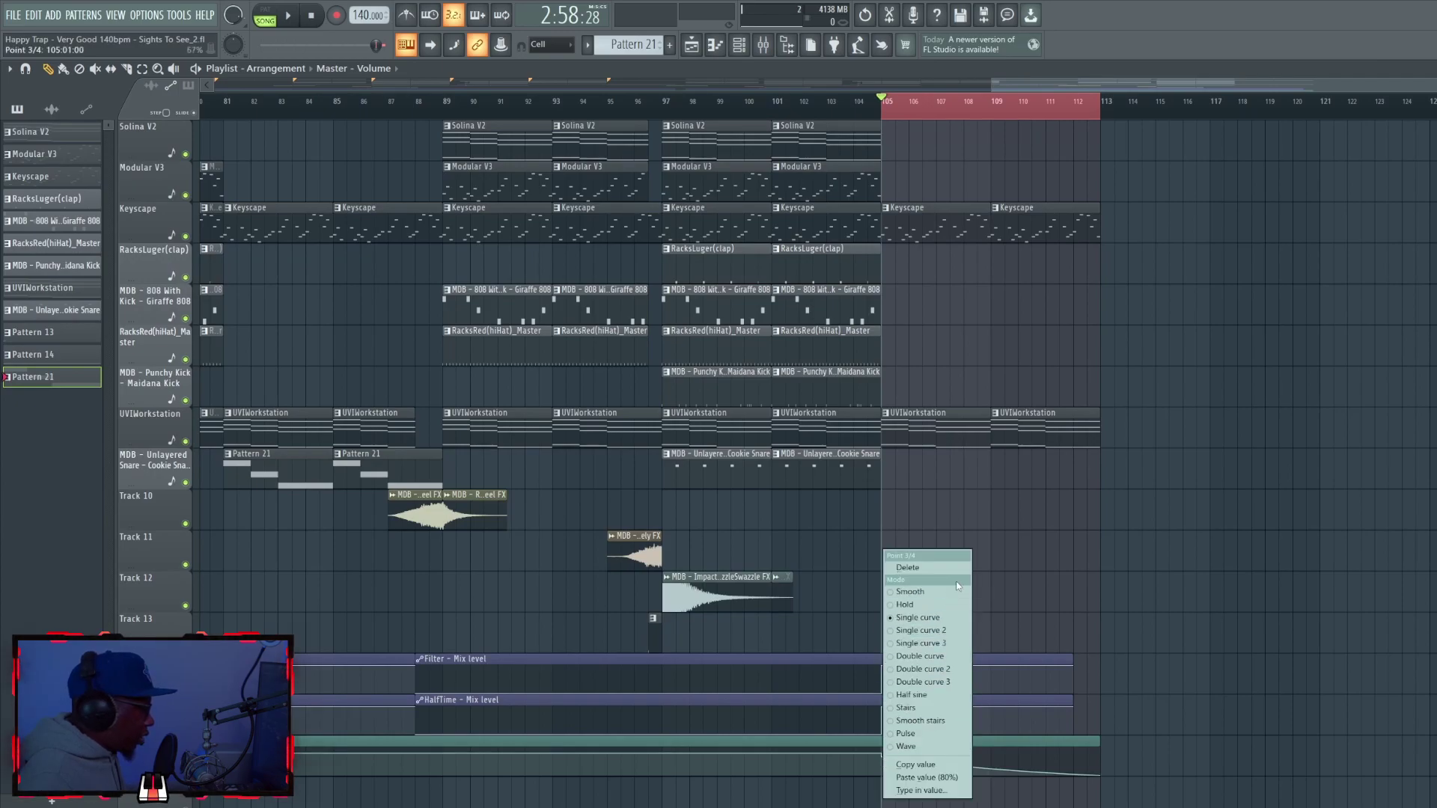
{"action": "left_click", "coordinate": [927, 779]}
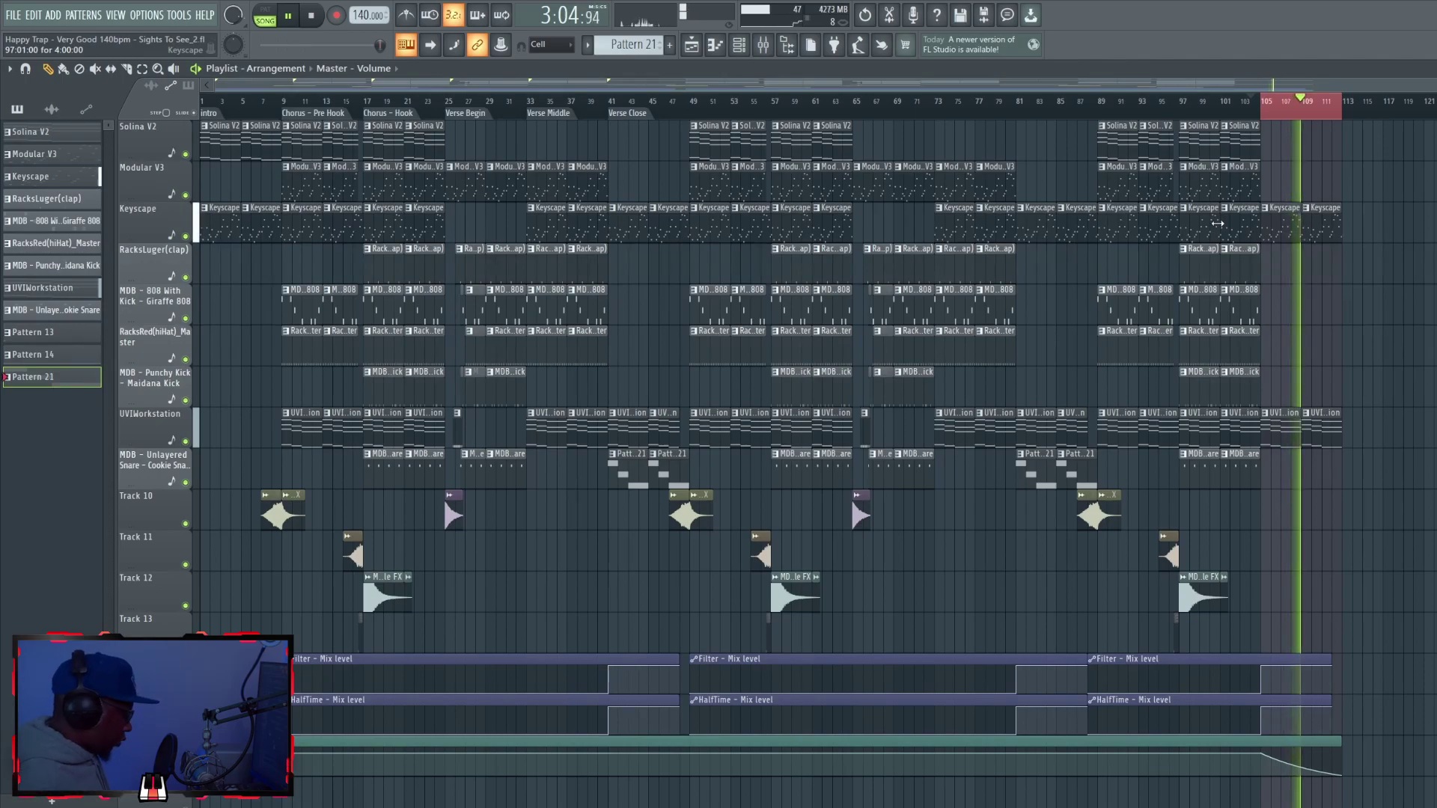
{"action": "key", "text": "space"}
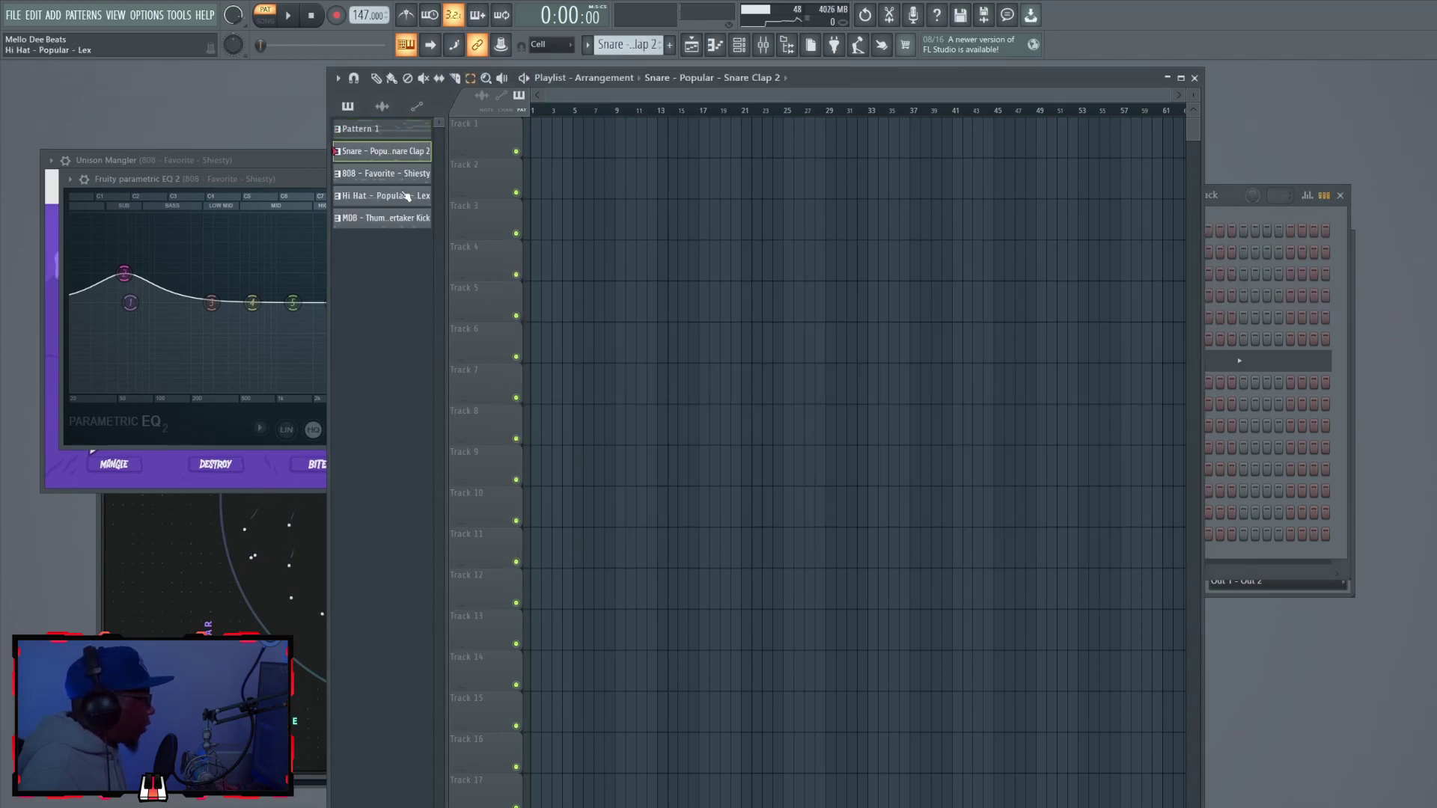
Step: Select Pattern 1 in the new project and split it by channel into separate instrument patterns
{"action": "left_click", "coordinate": [404, 218]}
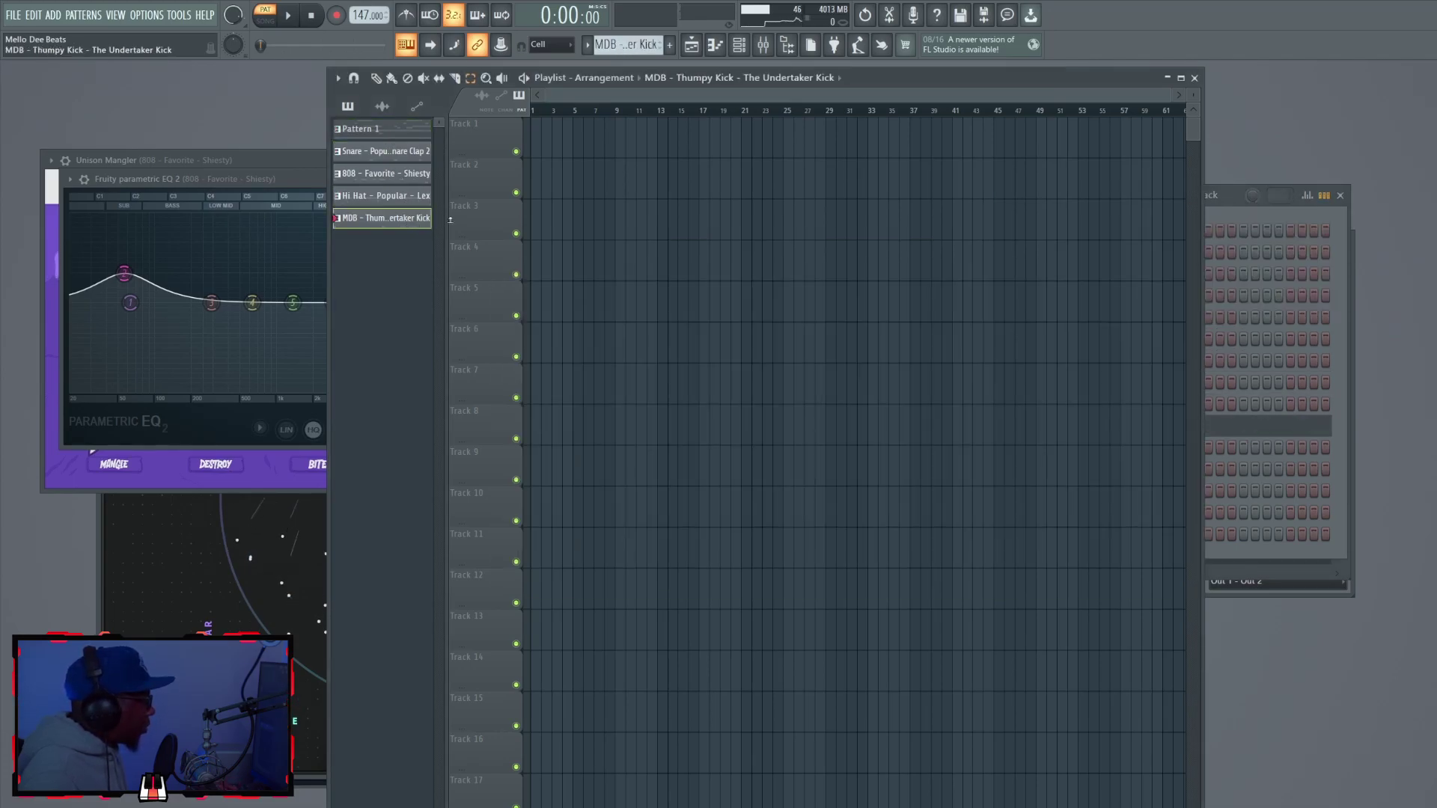
{"action": "left_click", "coordinate": [413, 133]}
{"action": "left_click", "coordinate": [135, 16]}
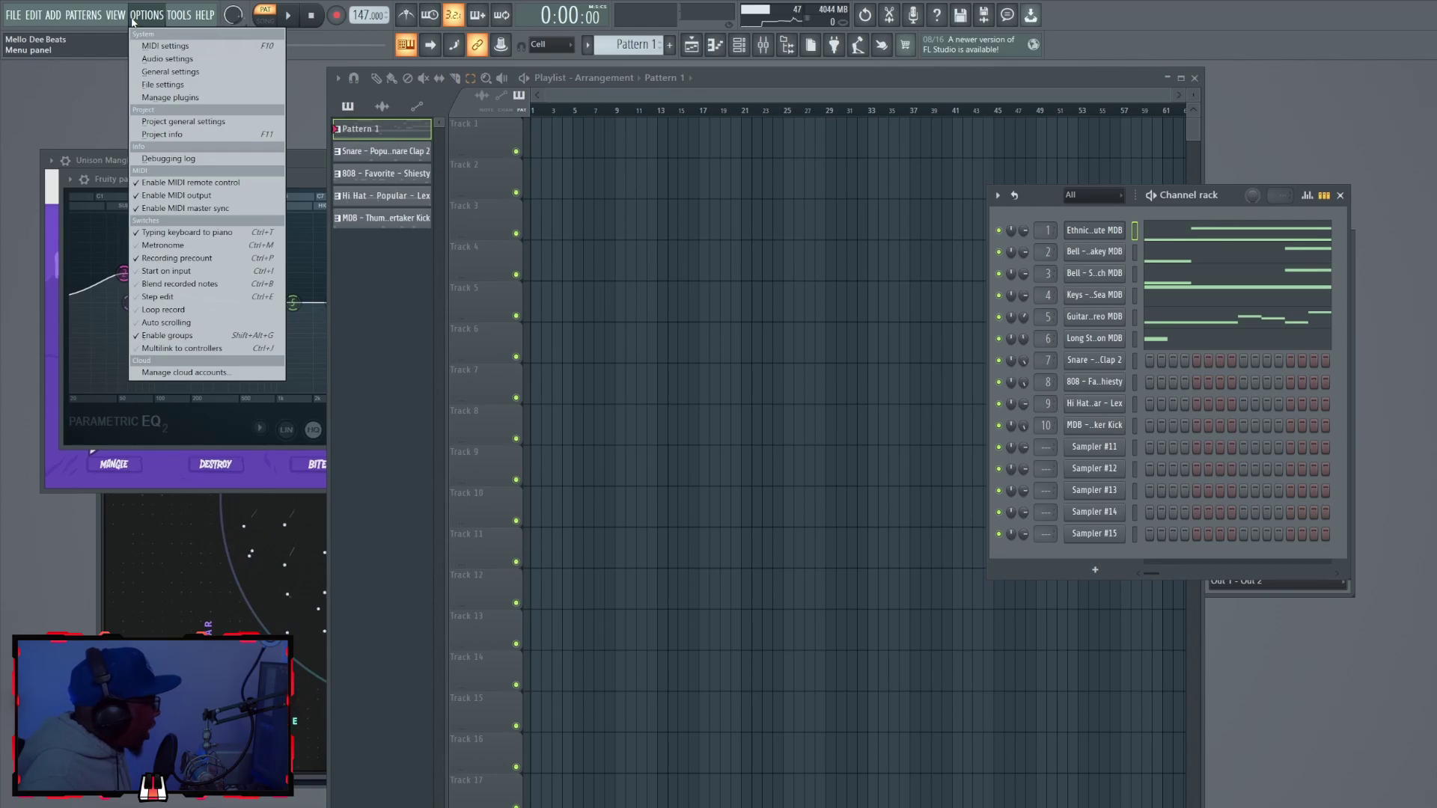
{"action": "left_click", "coordinate": [135, 16]}
{"action": "left_click", "coordinate": [84, 15]}
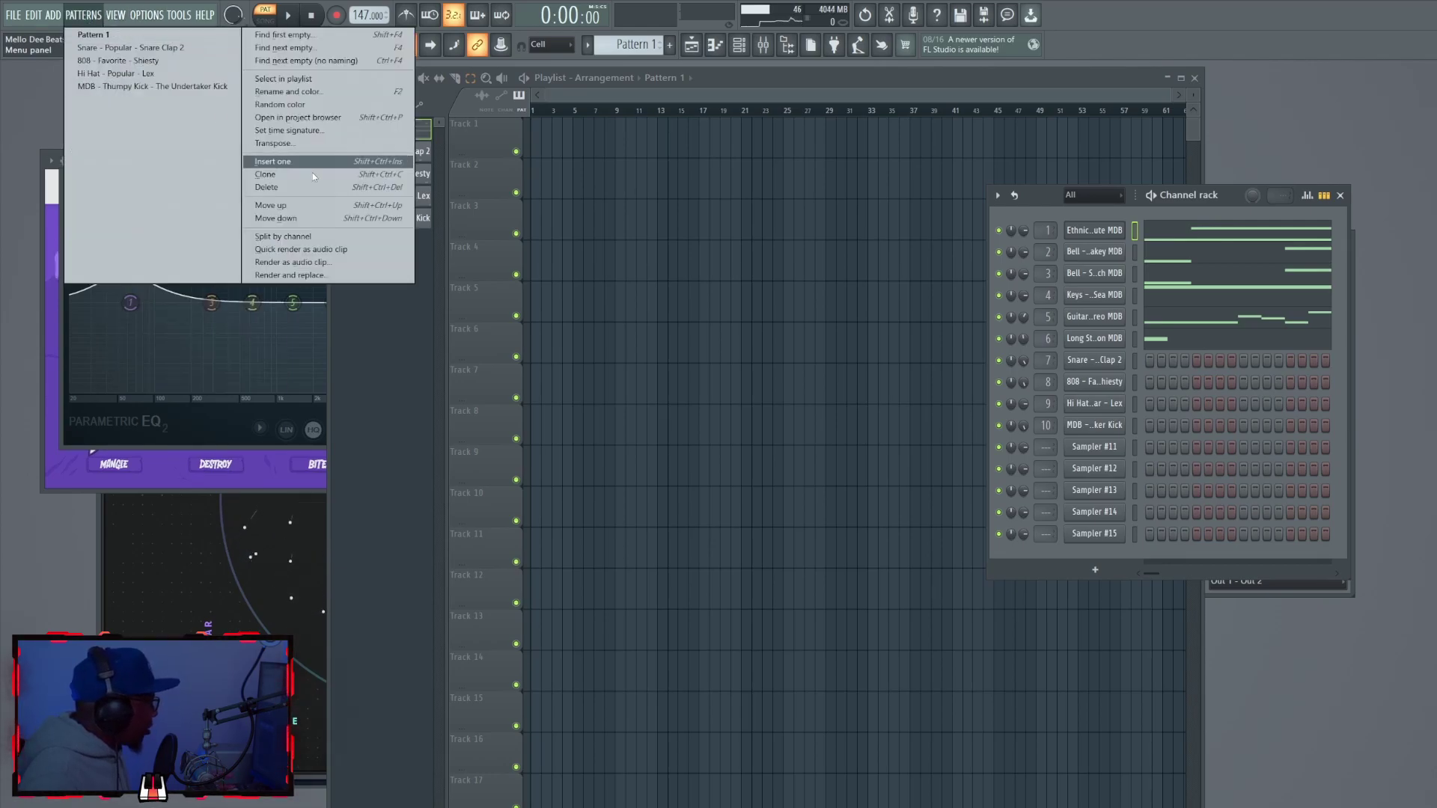
{"action": "left_click", "coordinate": [338, 238]}
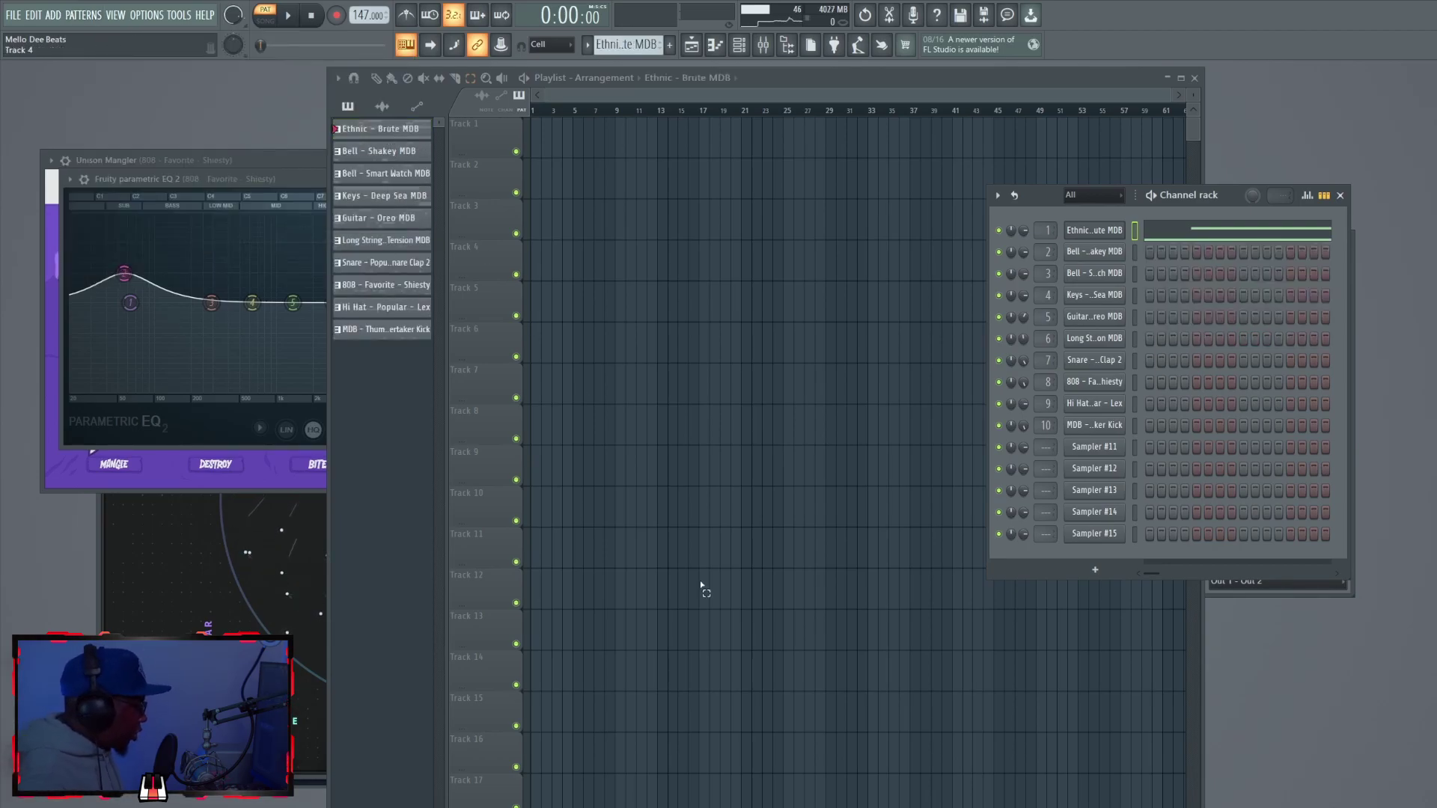
Step: Select all ten patterns, from Ethnic - Brute through The Undertaker Kick, and place them together at bar 1 on Tracks 1 to 10
{"action": "left_click", "coordinate": [402, 139]}
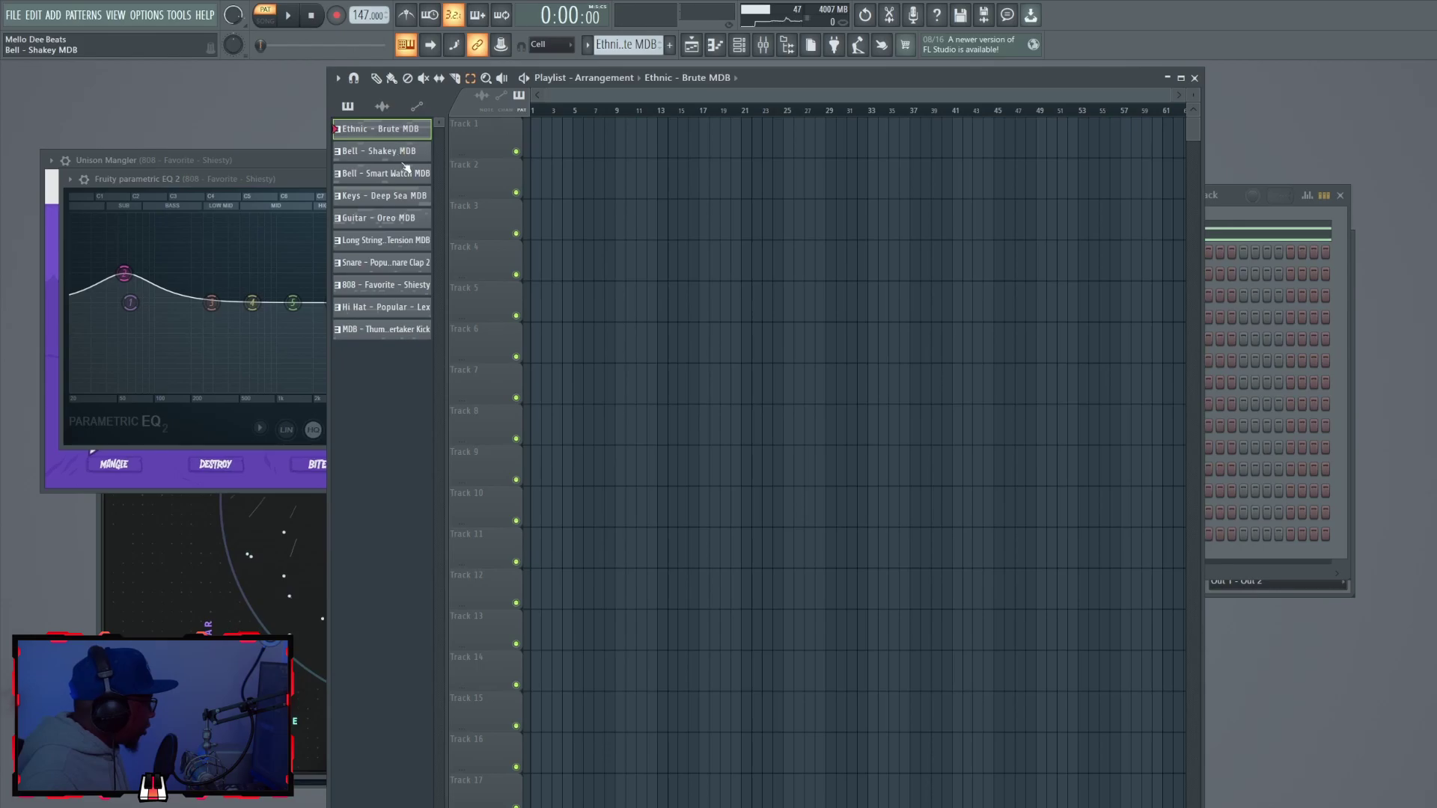
{"action": "left_click", "coordinate": [421, 333], "text": "shift"}
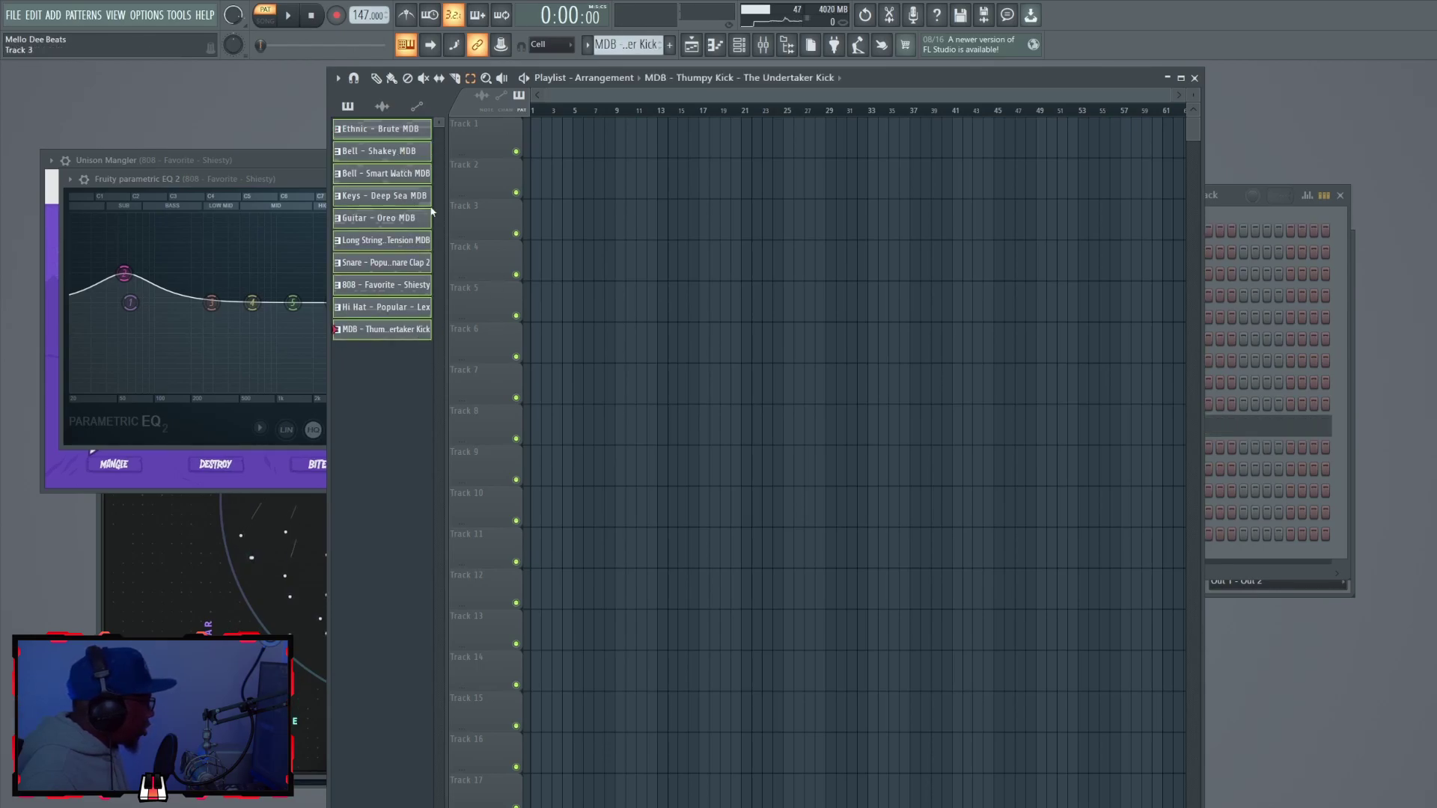
{"action": "left_click_drag", "start_coordinate": [385, 131], "coordinate": [567, 146]}
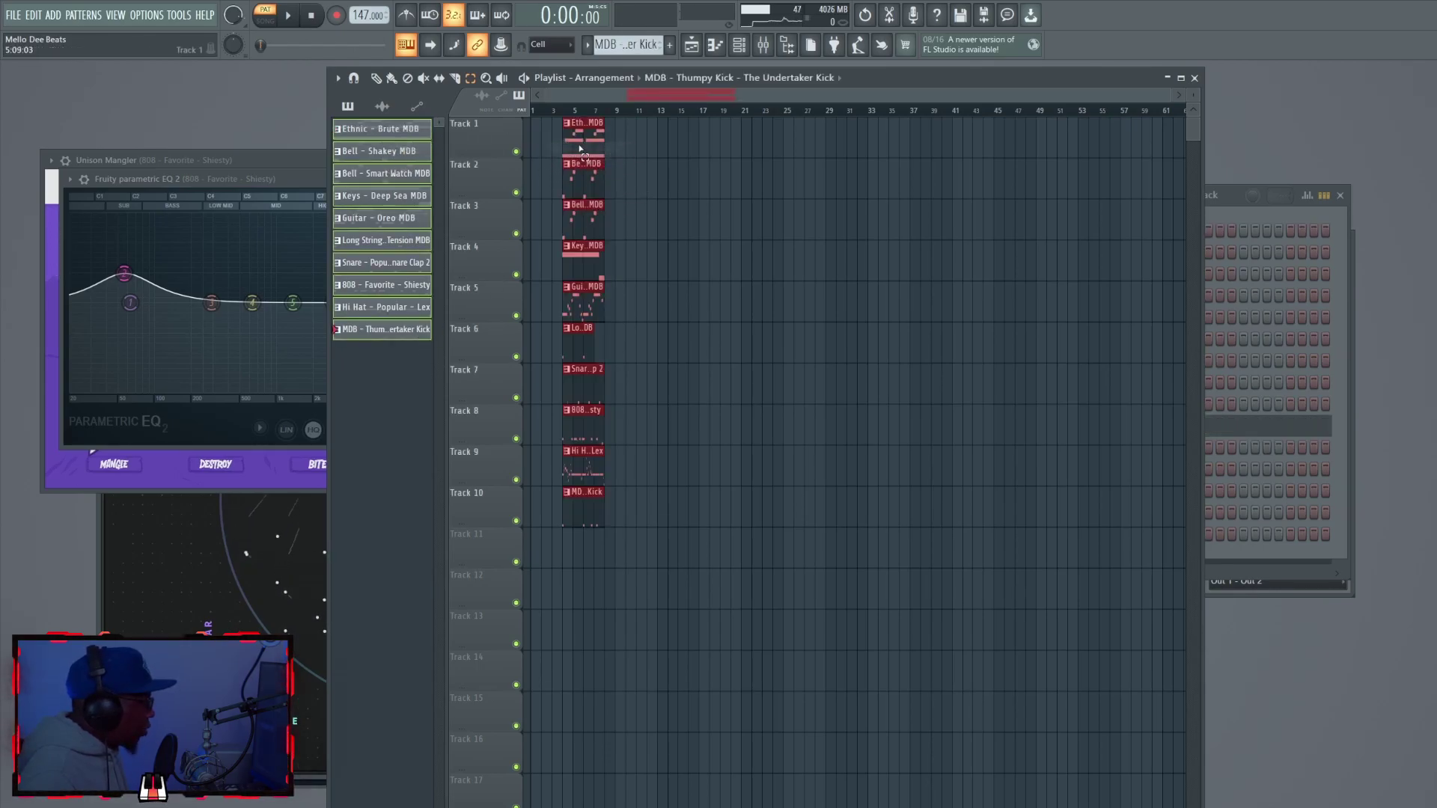
Step: Duplicate the four-bar block of all ten patterns nine times so the clips run through bar 40
{"action": "left_click_drag", "start_coordinate": [1172, 96], "coordinate": [1040, 95]}
{"action": "key", "text": "ctrl+b"}
{"action": "key", "text": "ctrl+b"}
{"action": "key", "text": "ctrl+b"}
{"action": "key", "text": "ctrl+b"}
{"action": "key", "text": "ctrl+b"}
{"action": "key", "text": "ctrl+b"}
{"action": "key", "text": "ctrl+b"}
{"action": "key", "text": "ctrl+b"}
{"action": "key", "text": "ctrl+b"}
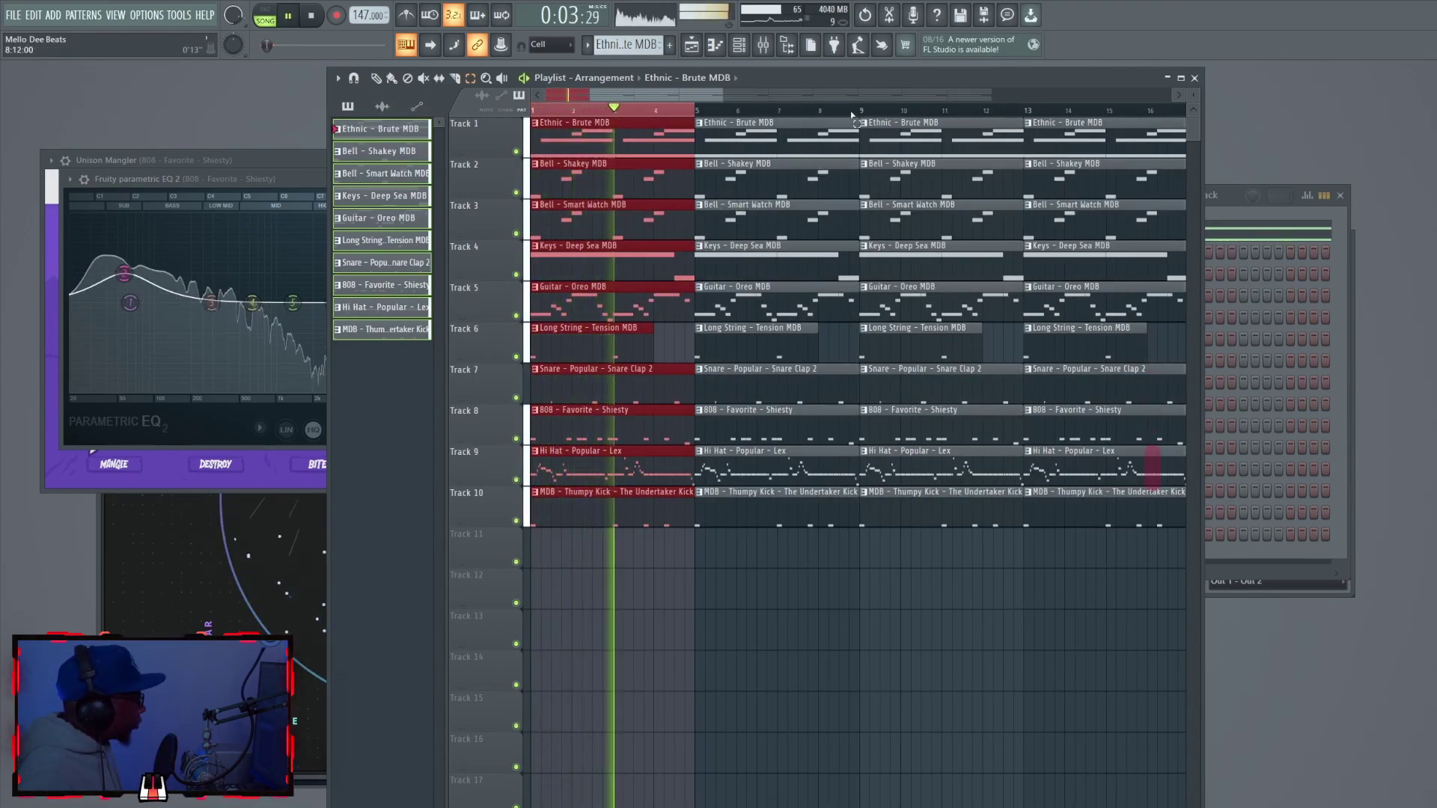
{"action": "key", "text": "space"}
Step: Select bars 1 to 8 and delete the snare, 808, hi-hat and kick clips from that intro section
{"action": "left_click_drag", "start_coordinate": [862, 113], "coordinate": [532, 111]}
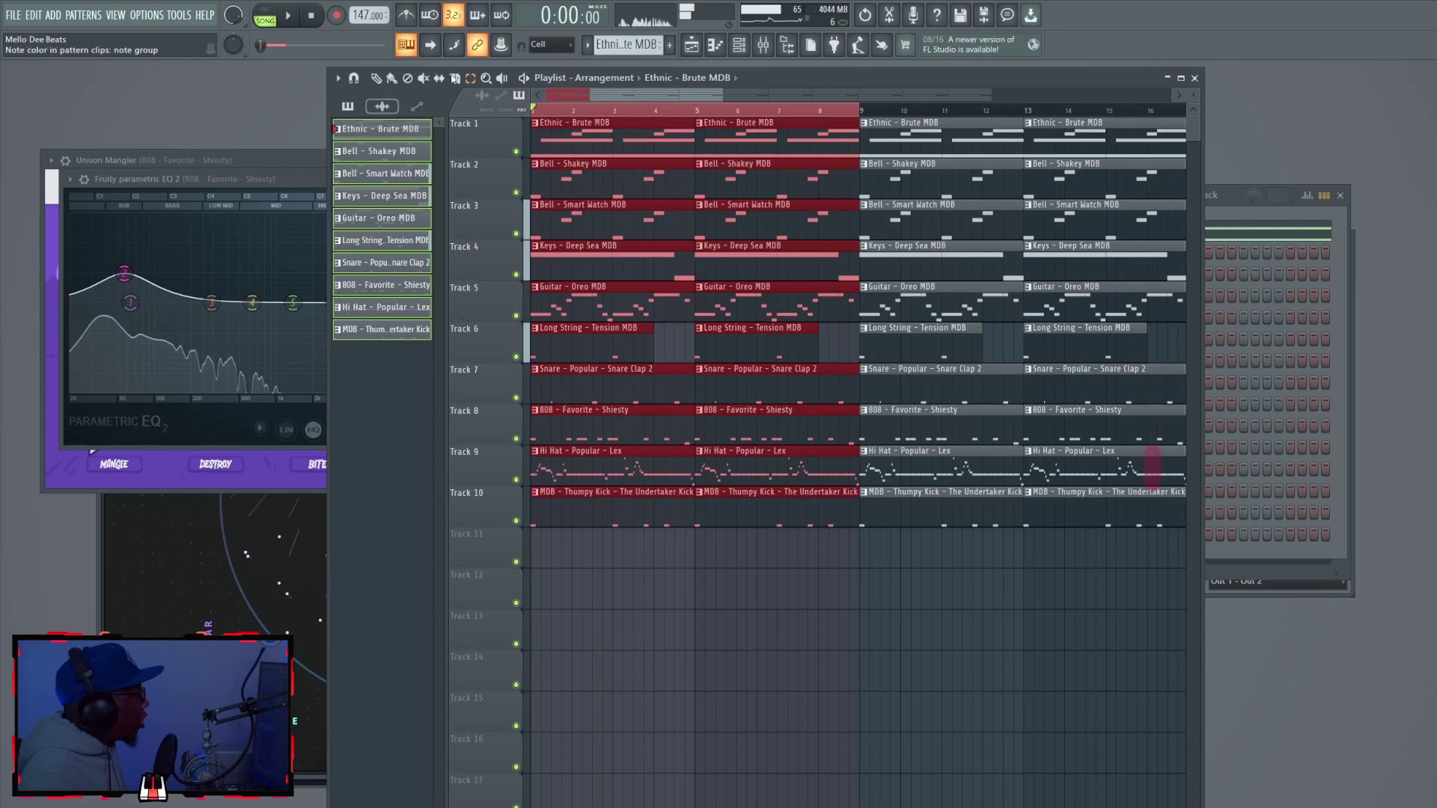
{"action": "left_click", "coordinate": [377, 78]}
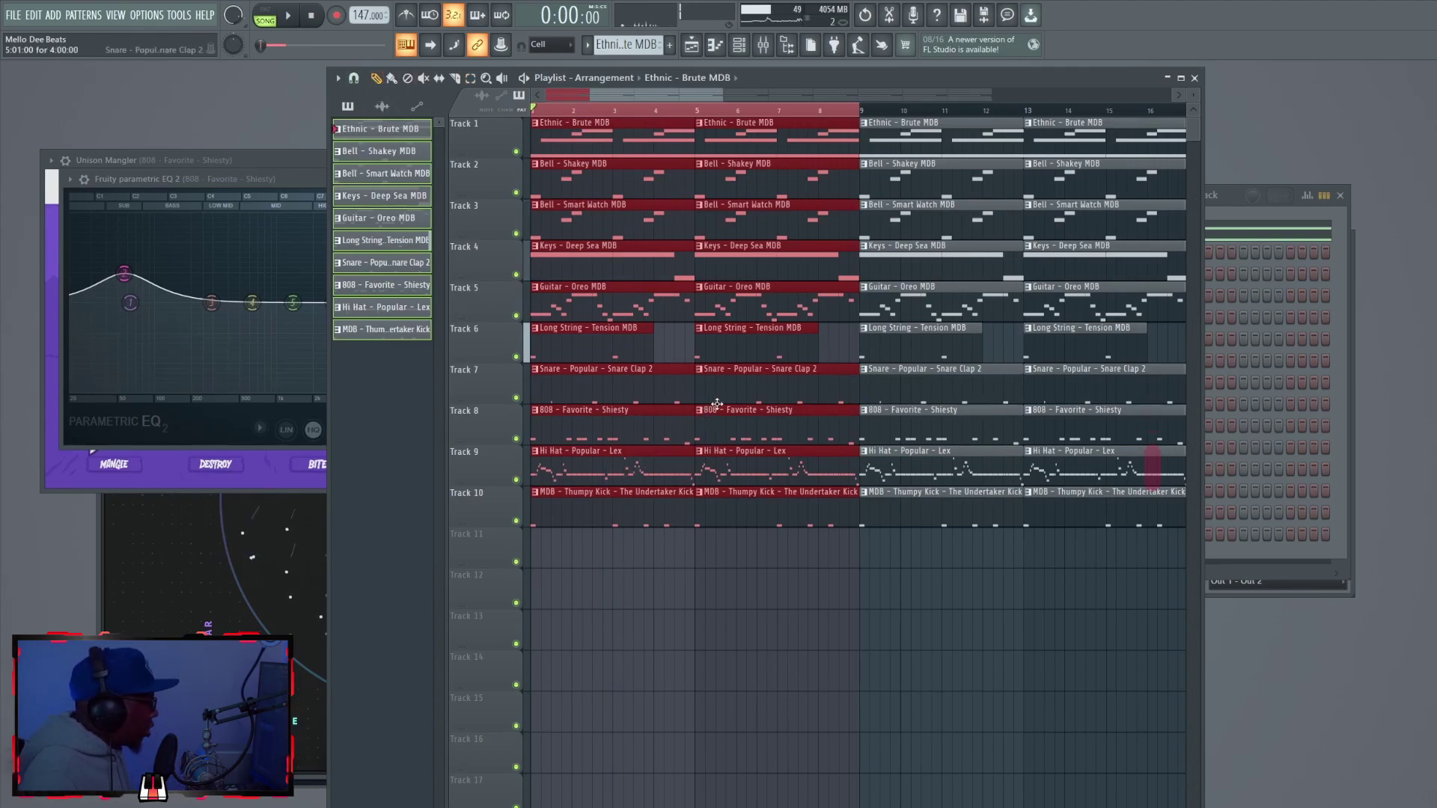
{"action": "right_click", "coordinate": [731, 424]}
{"action": "right_click", "coordinate": [678, 431]}
{"action": "right_click", "coordinate": [647, 385]}
{"action": "right_click", "coordinate": [762, 382]}
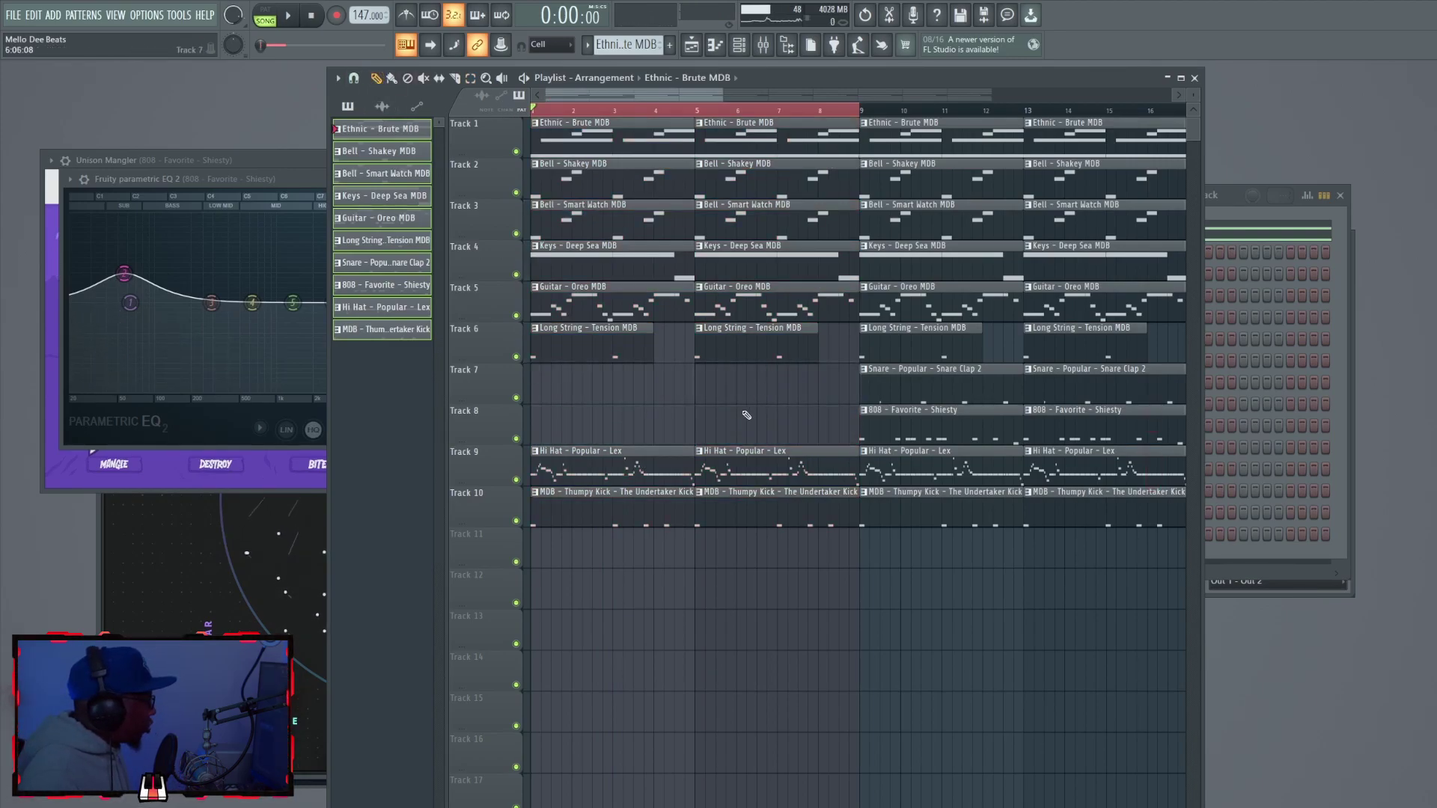
{"action": "right_click", "coordinate": [738, 450]}
{"action": "right_click", "coordinate": [629, 470]}
{"action": "right_click", "coordinate": [663, 509]}
{"action": "right_click", "coordinate": [748, 515]}
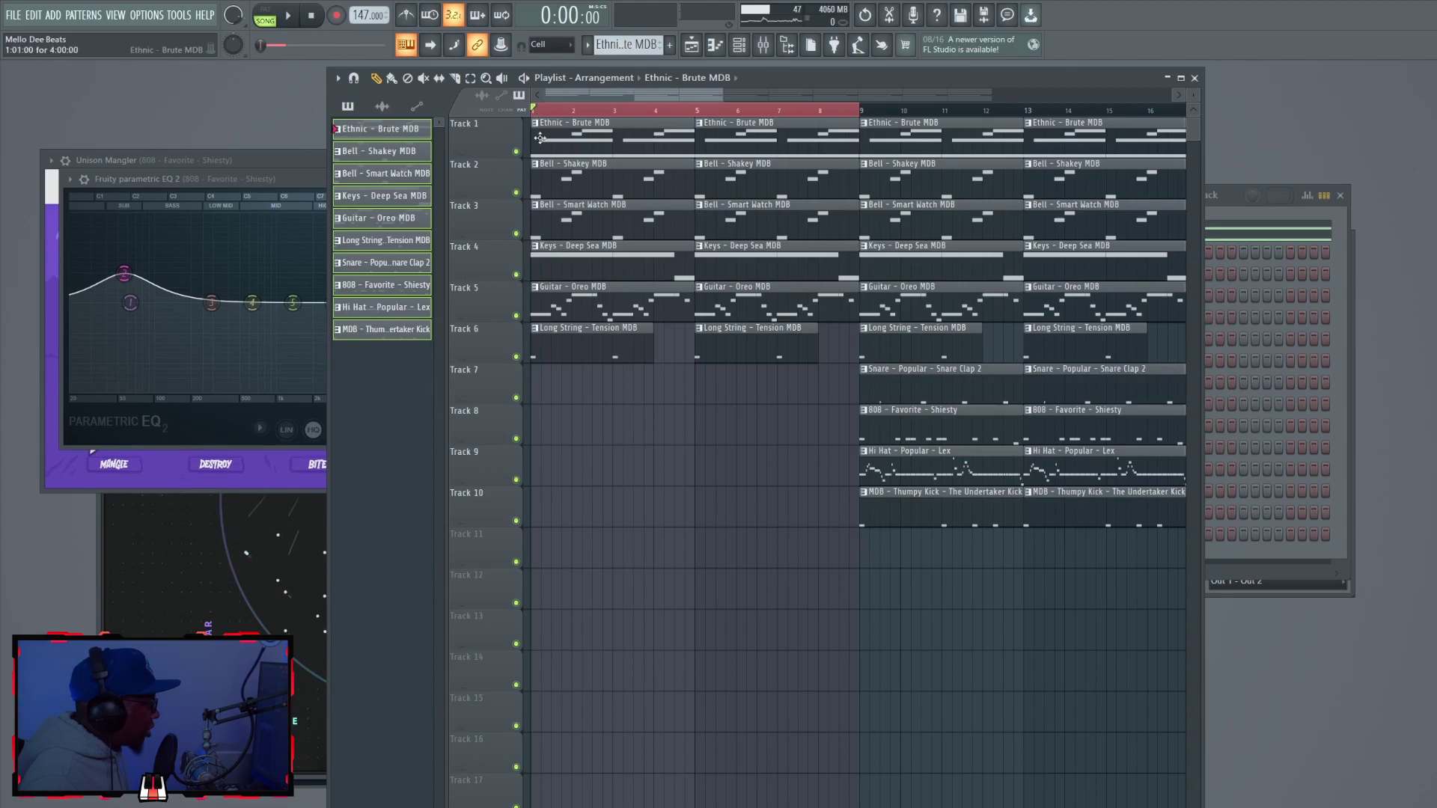
Step: Audition the intro's melodic layers by soloing Tracks 1 to 4 one after another
{"action": "right_click", "coordinate": [517, 152]}
{"action": "key", "text": "space"}
{"action": "key", "text": "space"}
{"action": "right_click", "coordinate": [516, 194]}
{"action": "right_click", "coordinate": [512, 241]}
{"action": "left_click", "coordinate": [494, 272]}
{"action": "right_click", "coordinate": [517, 275]}
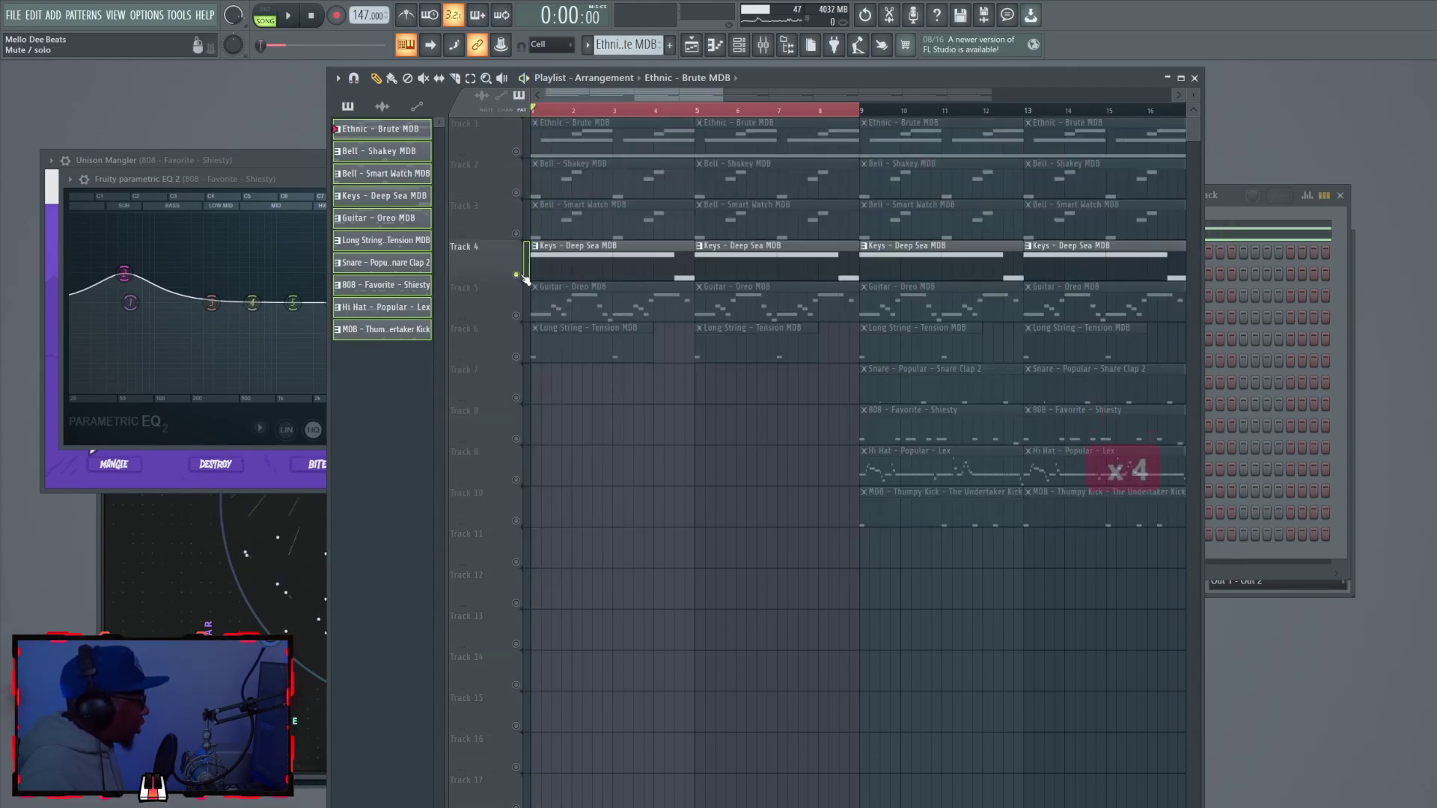
{"action": "right_click", "coordinate": [517, 233]}
Step: Delete the Bell - Shakey, Bell - Smart Watch and Long String clips from bars 1 to 8, then play the intro
{"action": "left_click", "coordinate": [556, 222]}
{"action": "right_click", "coordinate": [556, 221]}
{"action": "right_click", "coordinate": [584, 184]}
{"action": "right_click", "coordinate": [568, 341]}
{"action": "right_click", "coordinate": [730, 351]}
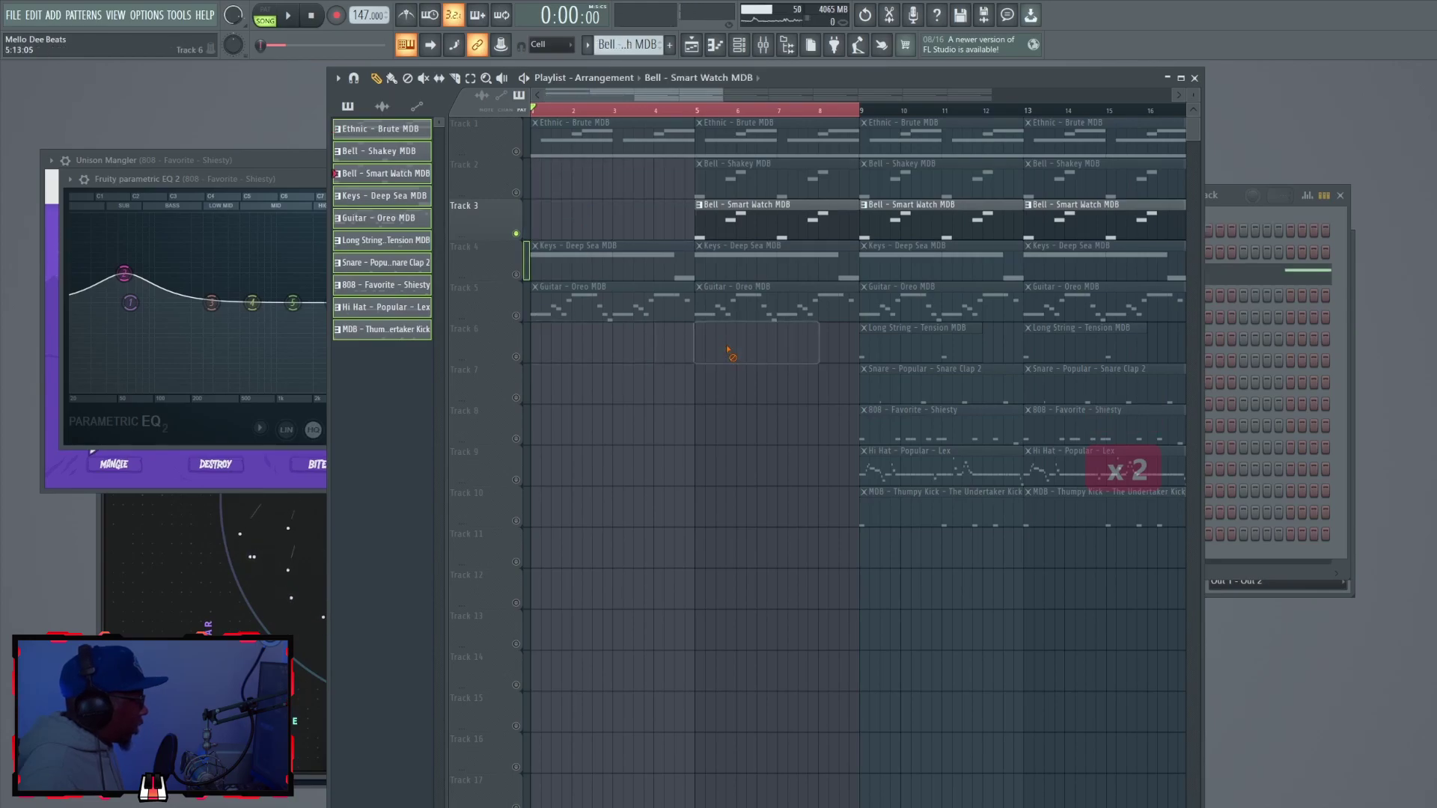
{"action": "key", "text": "space"}
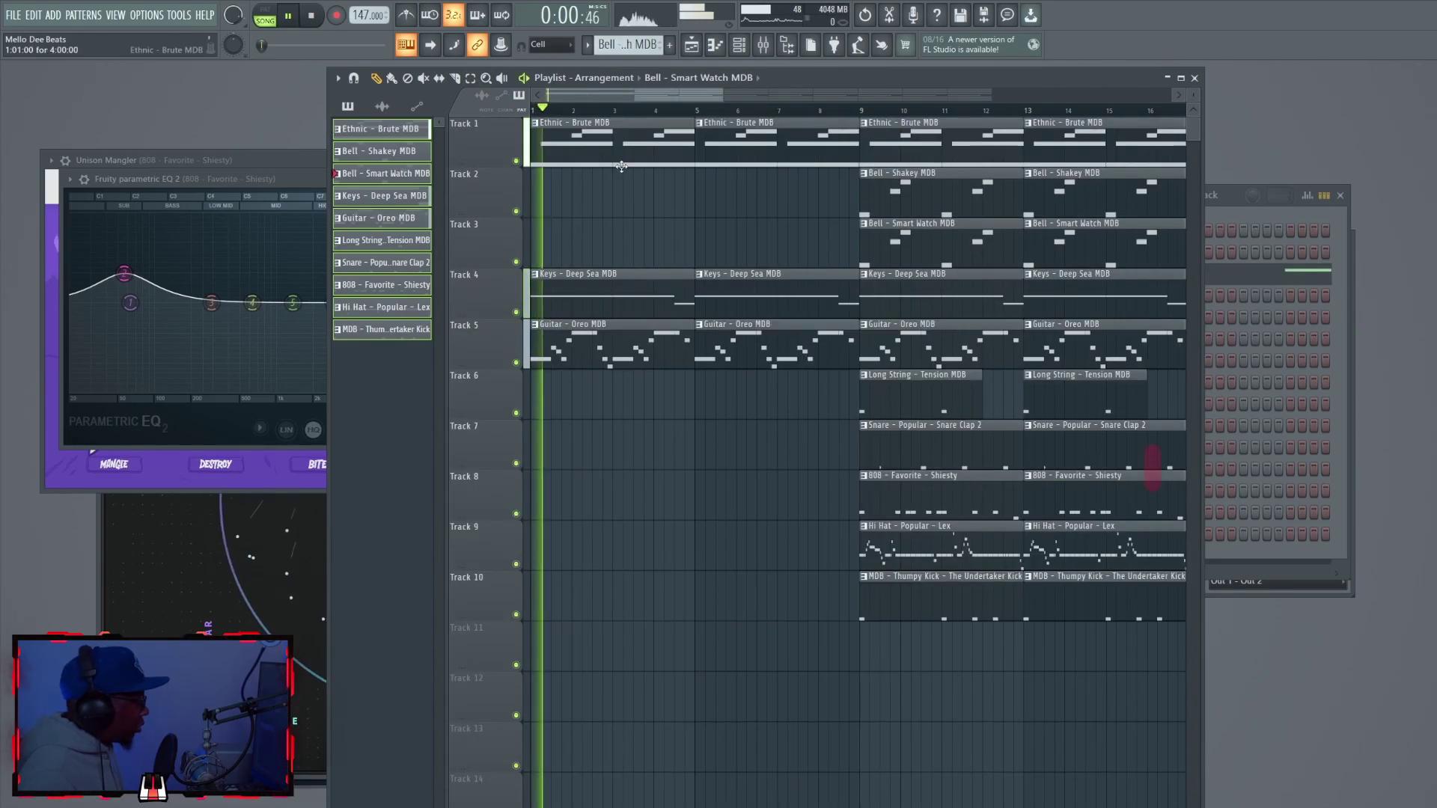
Step: Delete the kick and Long String clips from the pre-hook, bars 9 to 16
{"action": "left_click_drag", "start_coordinate": [724, 96], "coordinate": [747, 101]}
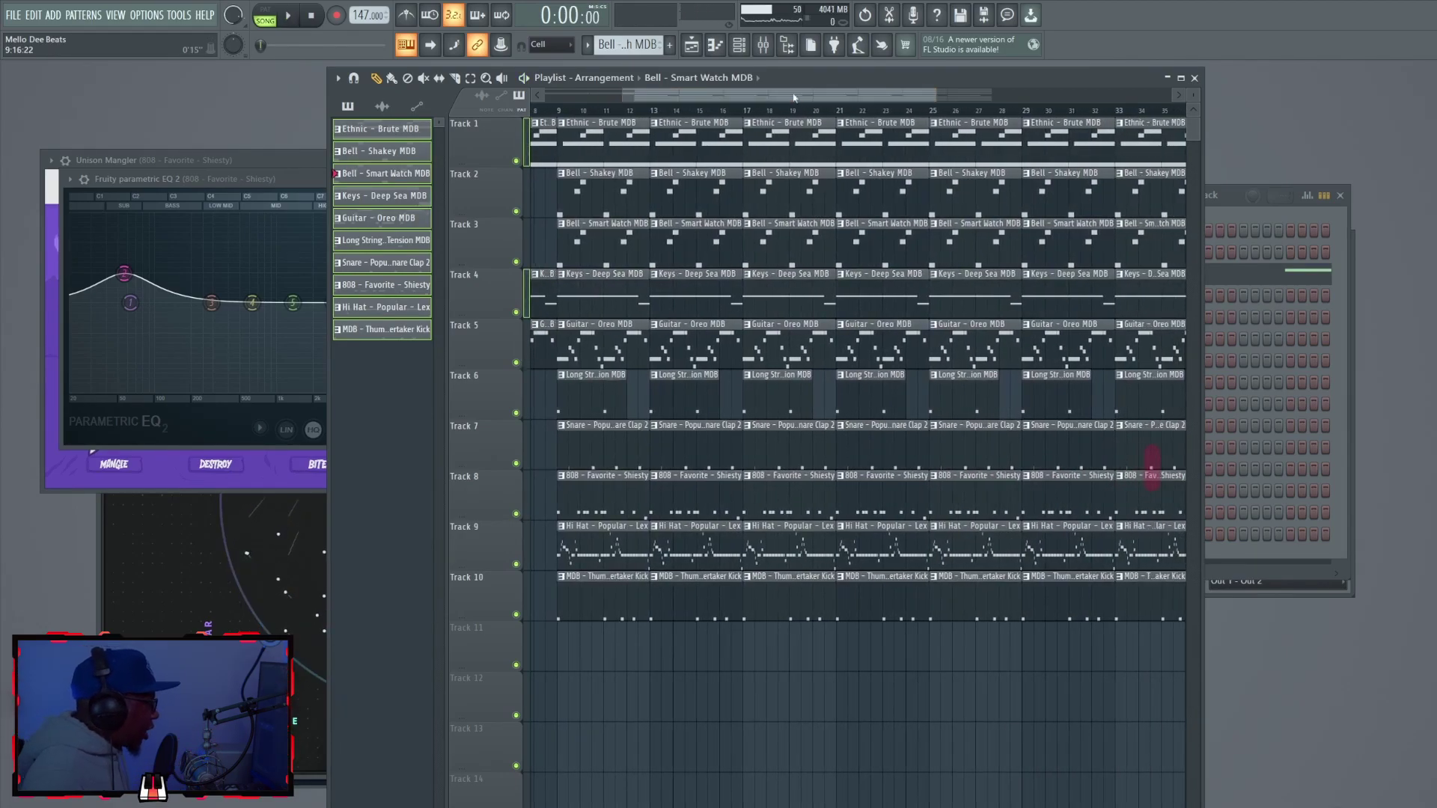
{"action": "left_click", "coordinate": [628, 532]}
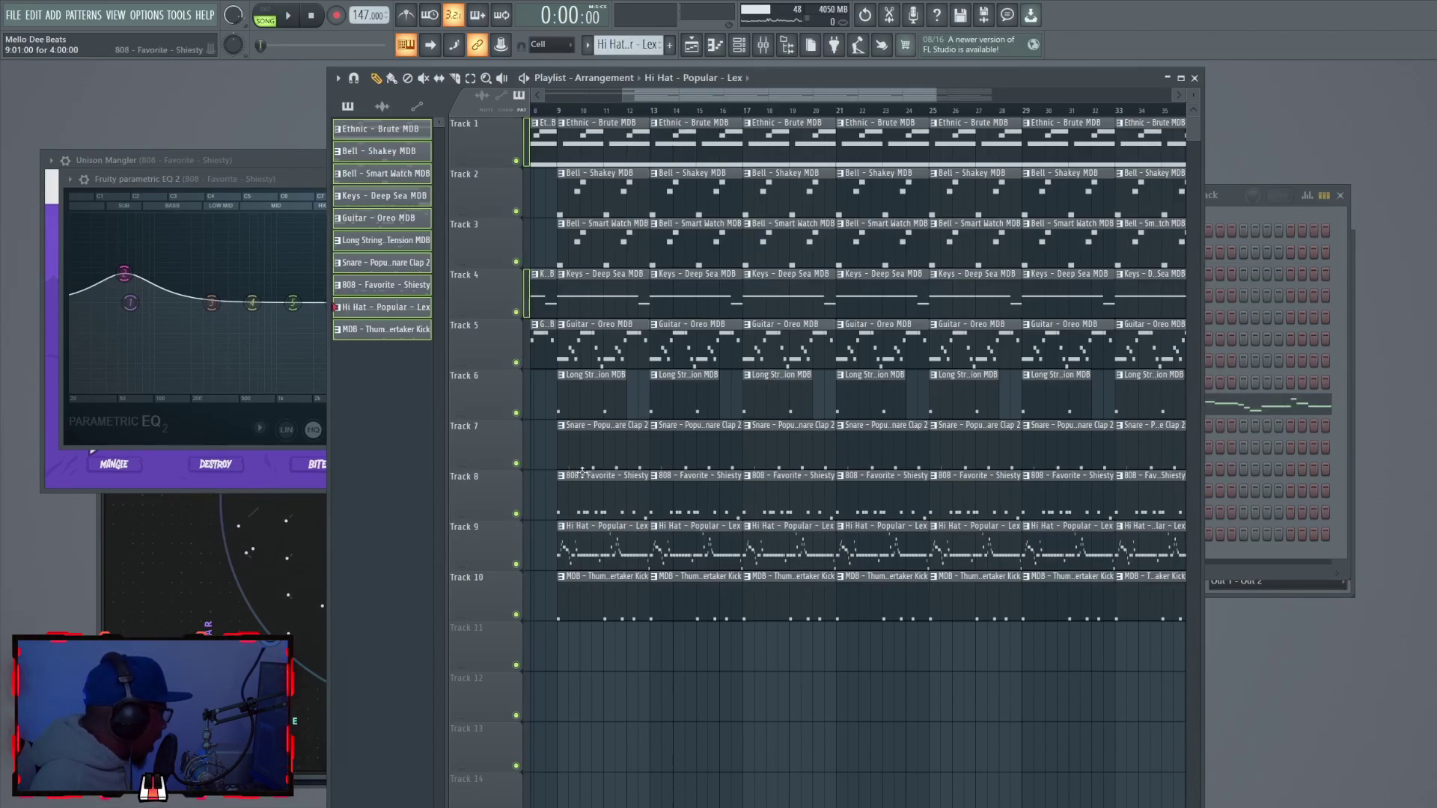
{"action": "right_click", "coordinate": [604, 609]}
{"action": "right_click", "coordinate": [676, 602]}
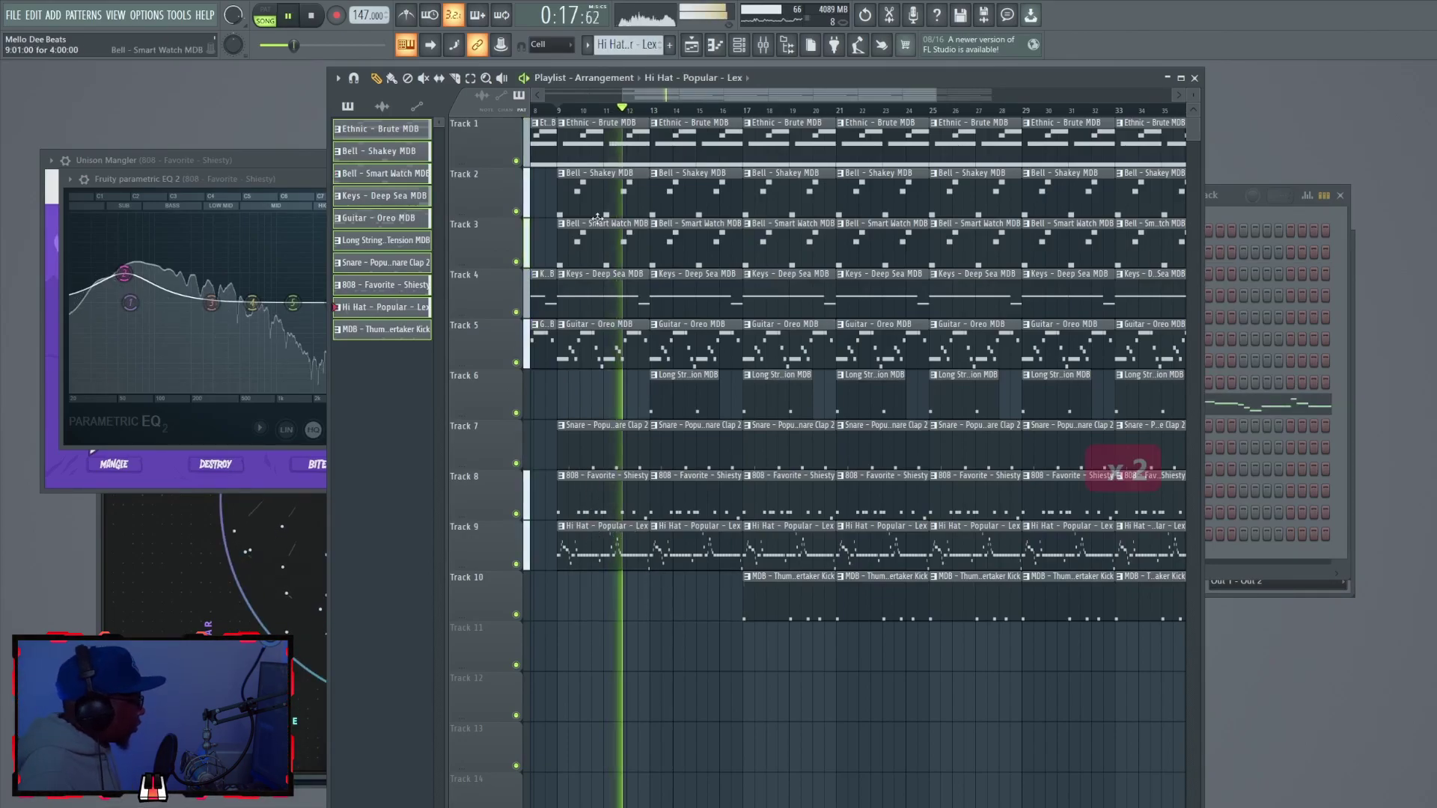
{"action": "right_click", "coordinate": [684, 383]}
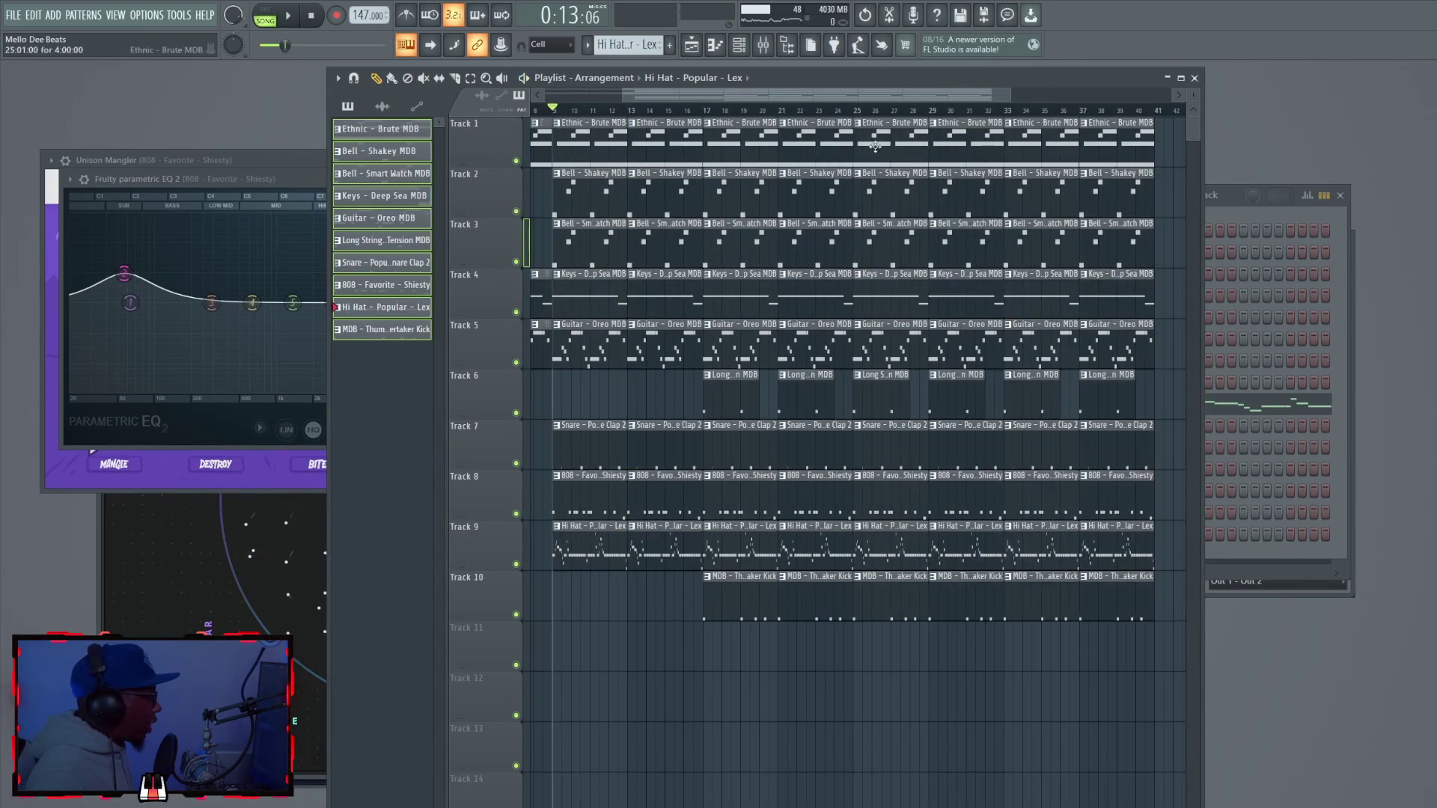
Step: Delete the Bell - Shakey, Guitar - Oreo and Long String clips from bars 25 to 32 and the kick clips from bars 33 to 40
{"action": "left_click", "coordinate": [857, 111]}
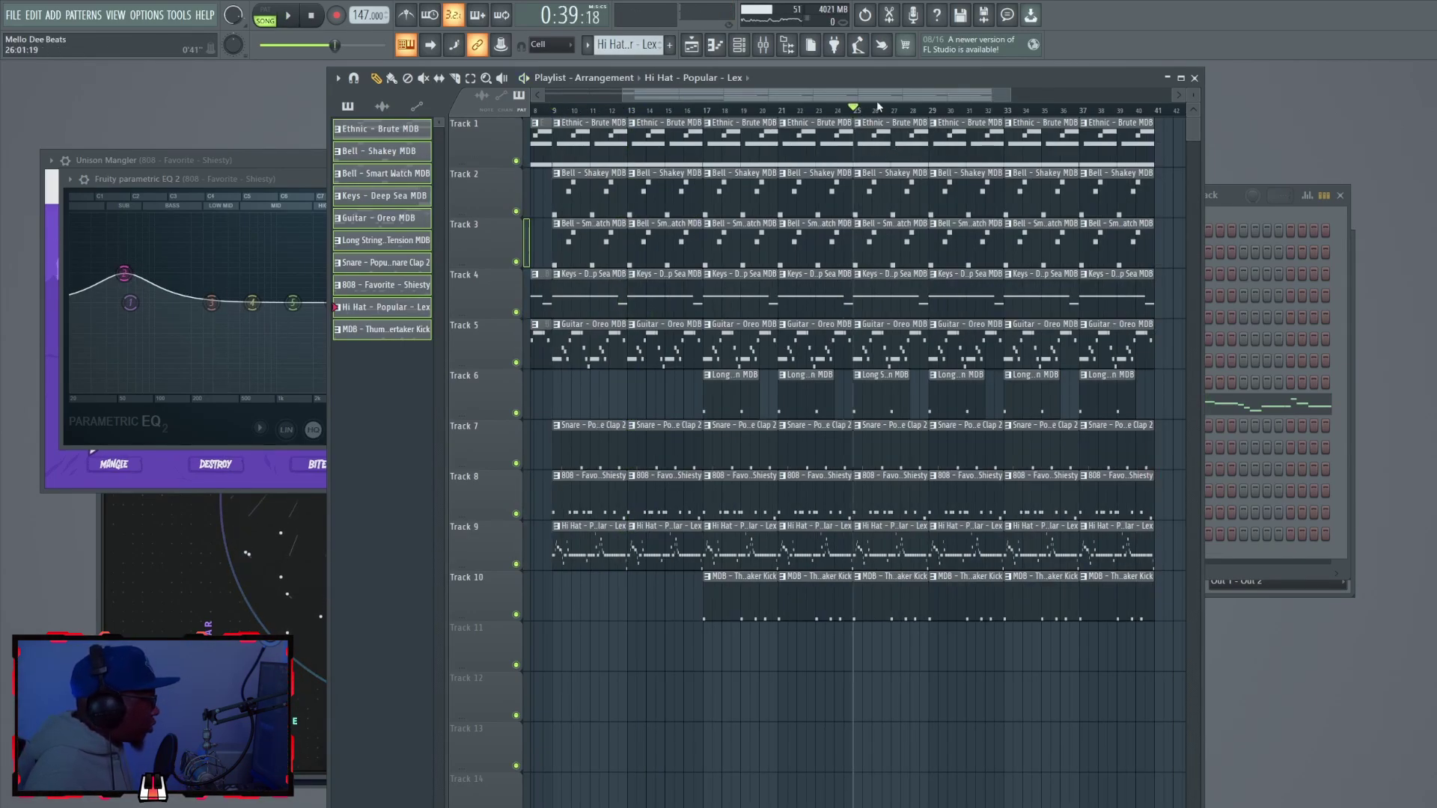
{"action": "scroll", "coordinate": [946, 105], "scroll_direction": "down", "scroll_amount": 1}
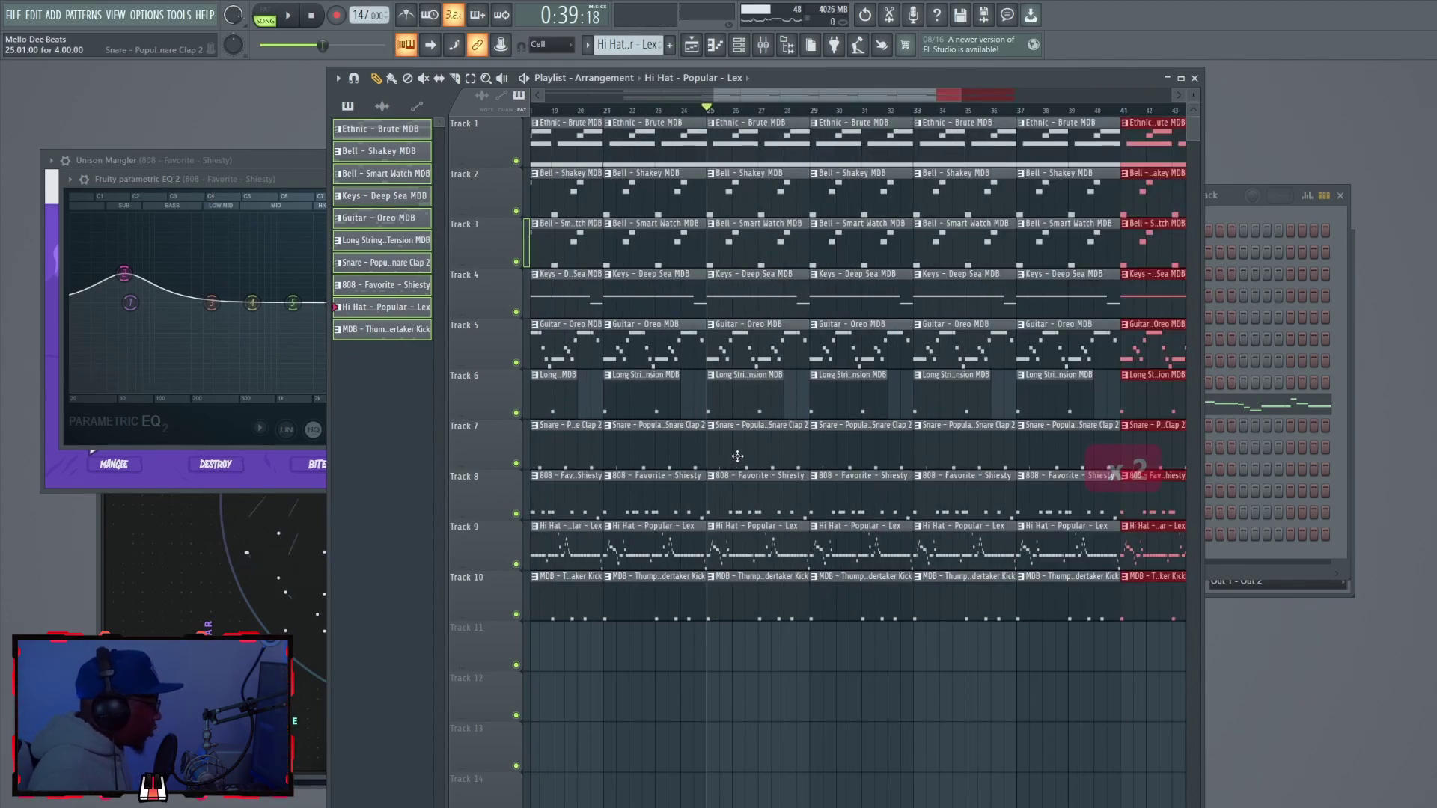
{"action": "right_click", "coordinate": [729, 340]}
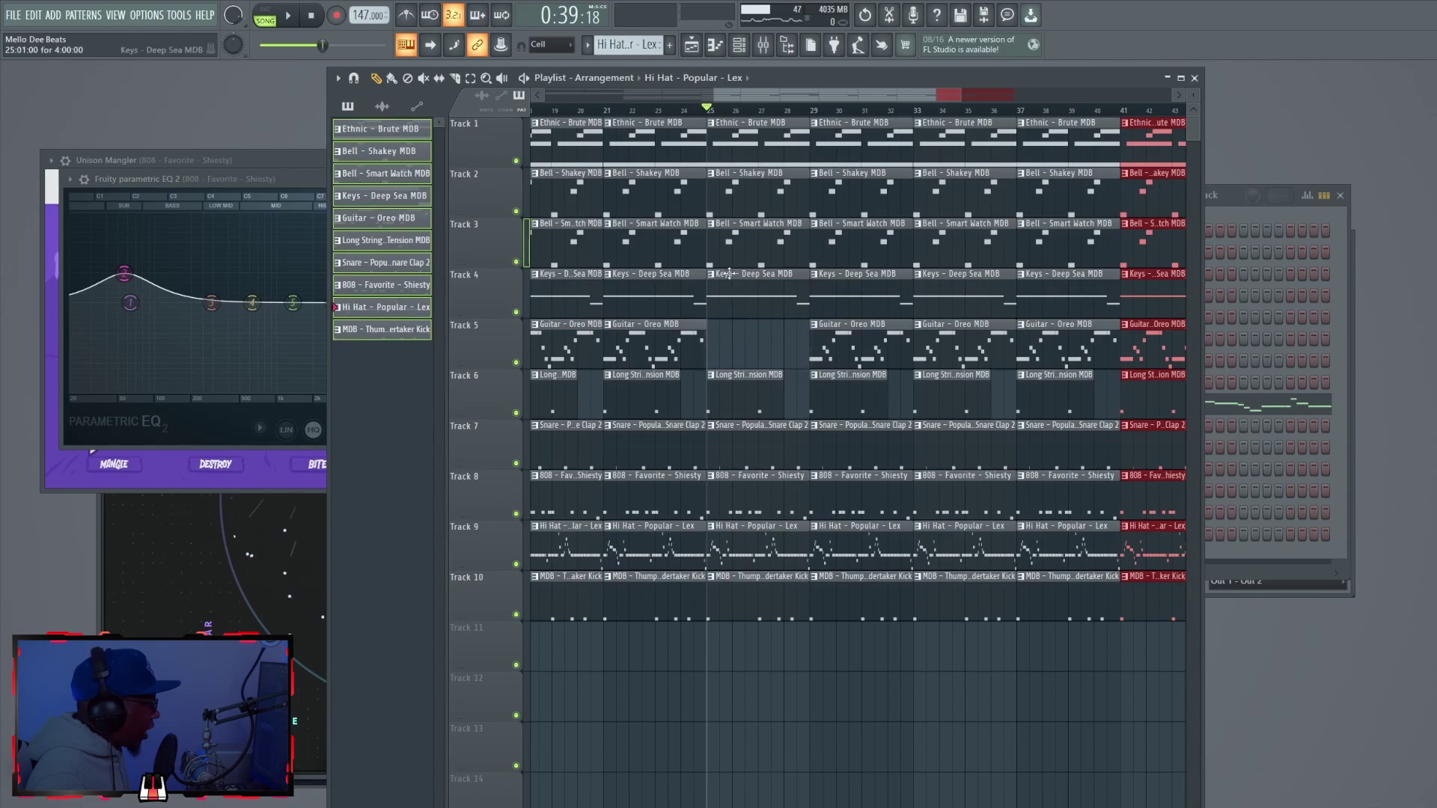
{"action": "right_click", "coordinate": [736, 194]}
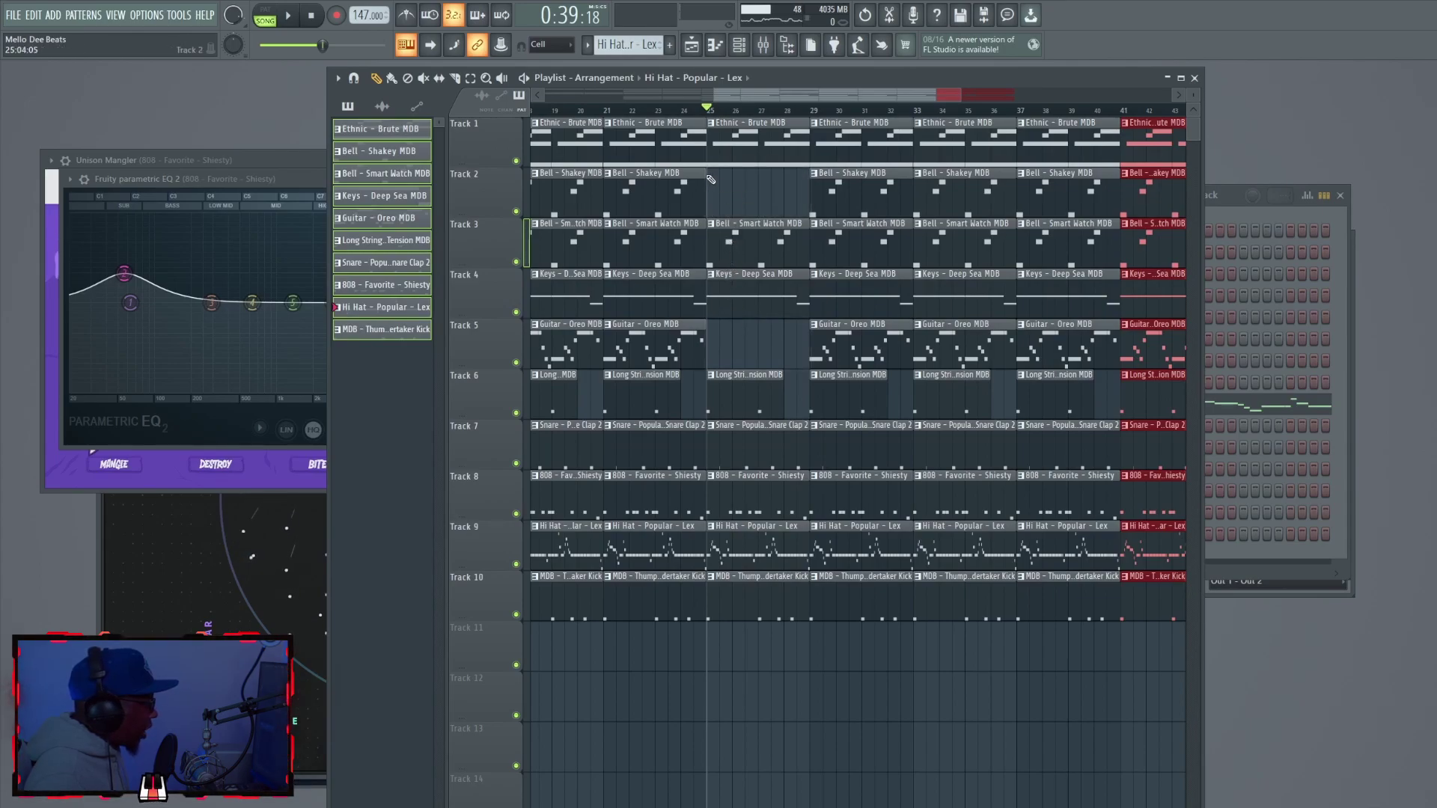
{"action": "right_click", "coordinate": [733, 398]}
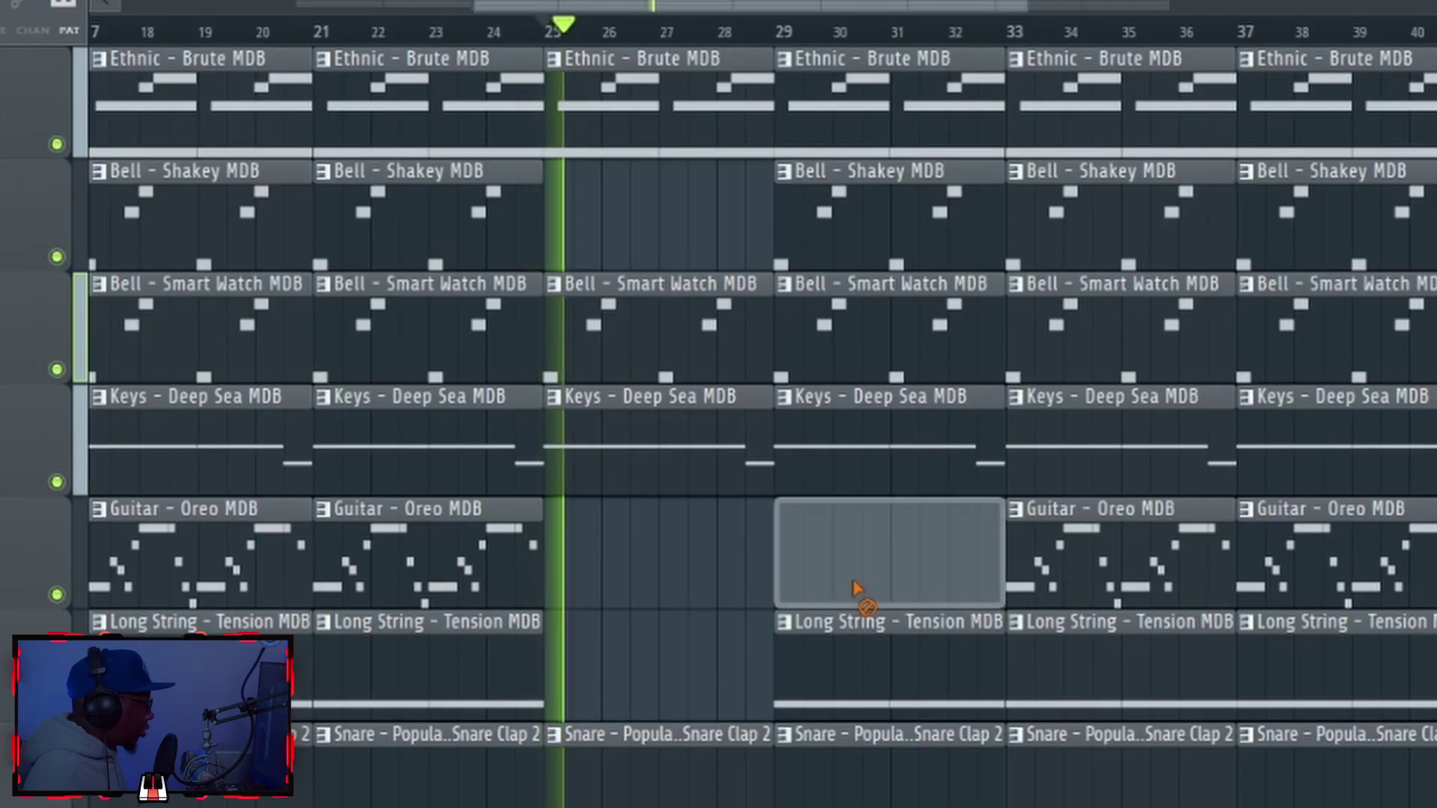
{"action": "right_click", "coordinate": [847, 356]}
{"action": "right_click", "coordinate": [857, 378]}
{"action": "right_click", "coordinate": [868, 238]}
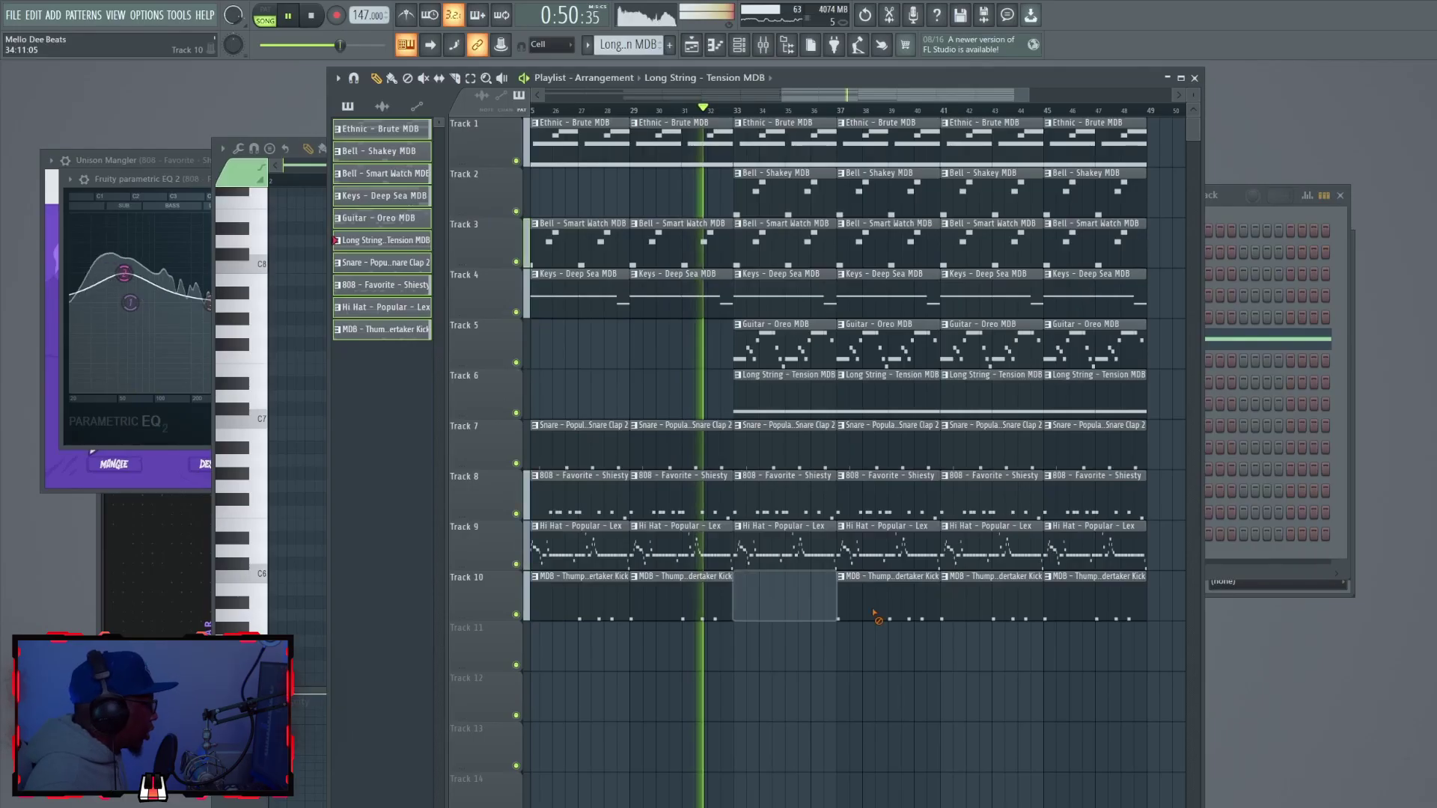
{"action": "right_click", "coordinate": [877, 618]}
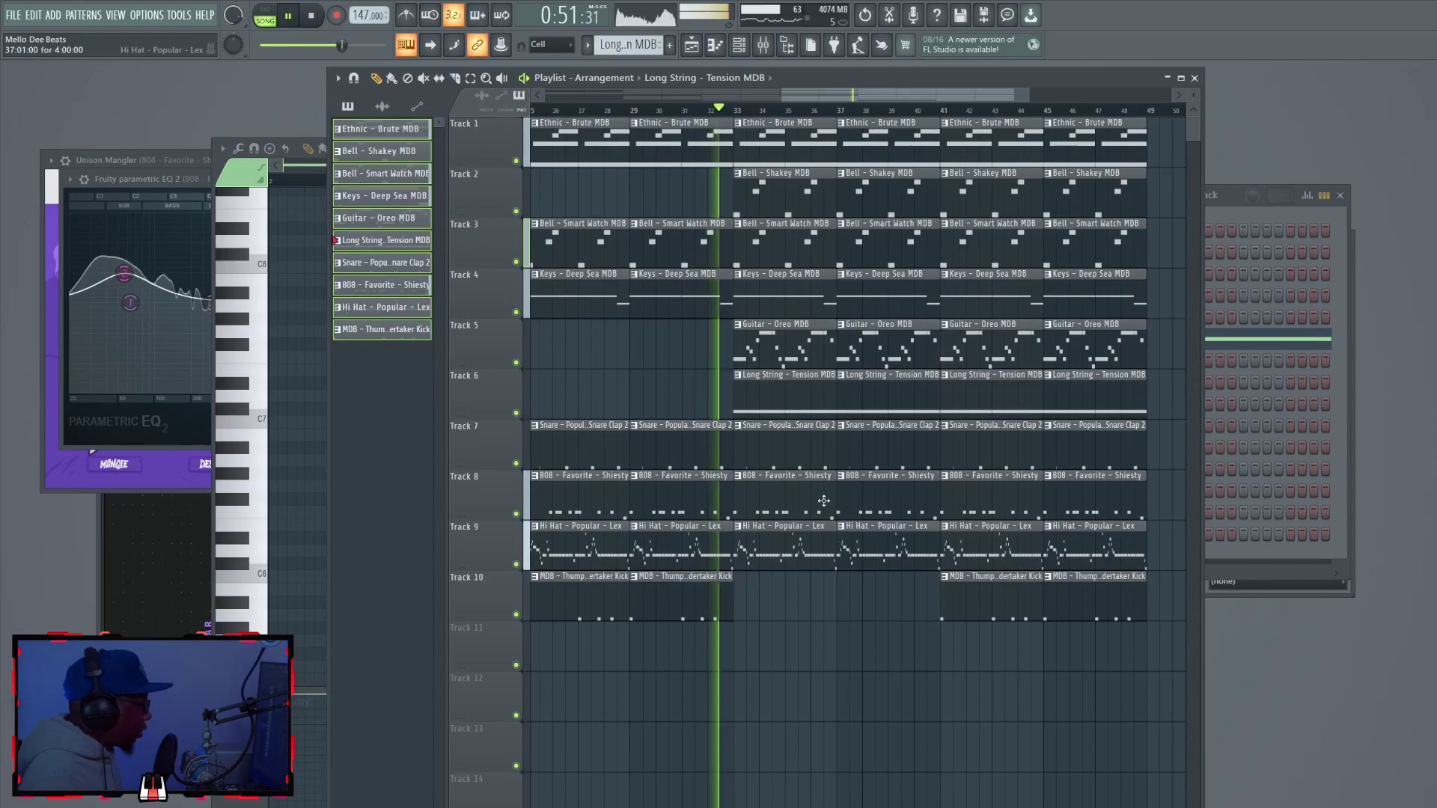
Step: Delete the snare clips from bars 9 to 16, then play the arrangement from bar 9
{"action": "right_click", "coordinate": [677, 448]}
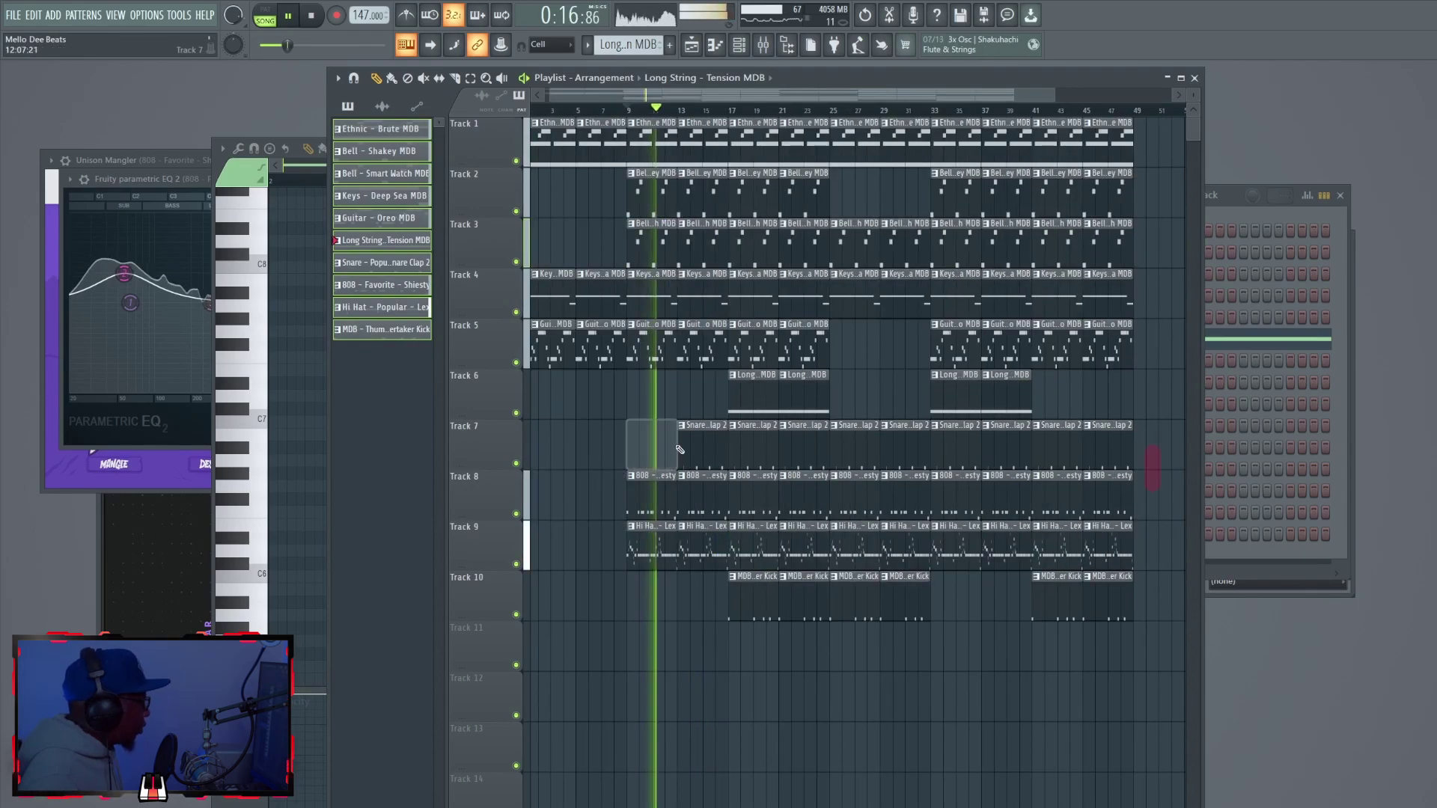
{"action": "right_click", "coordinate": [680, 449]}
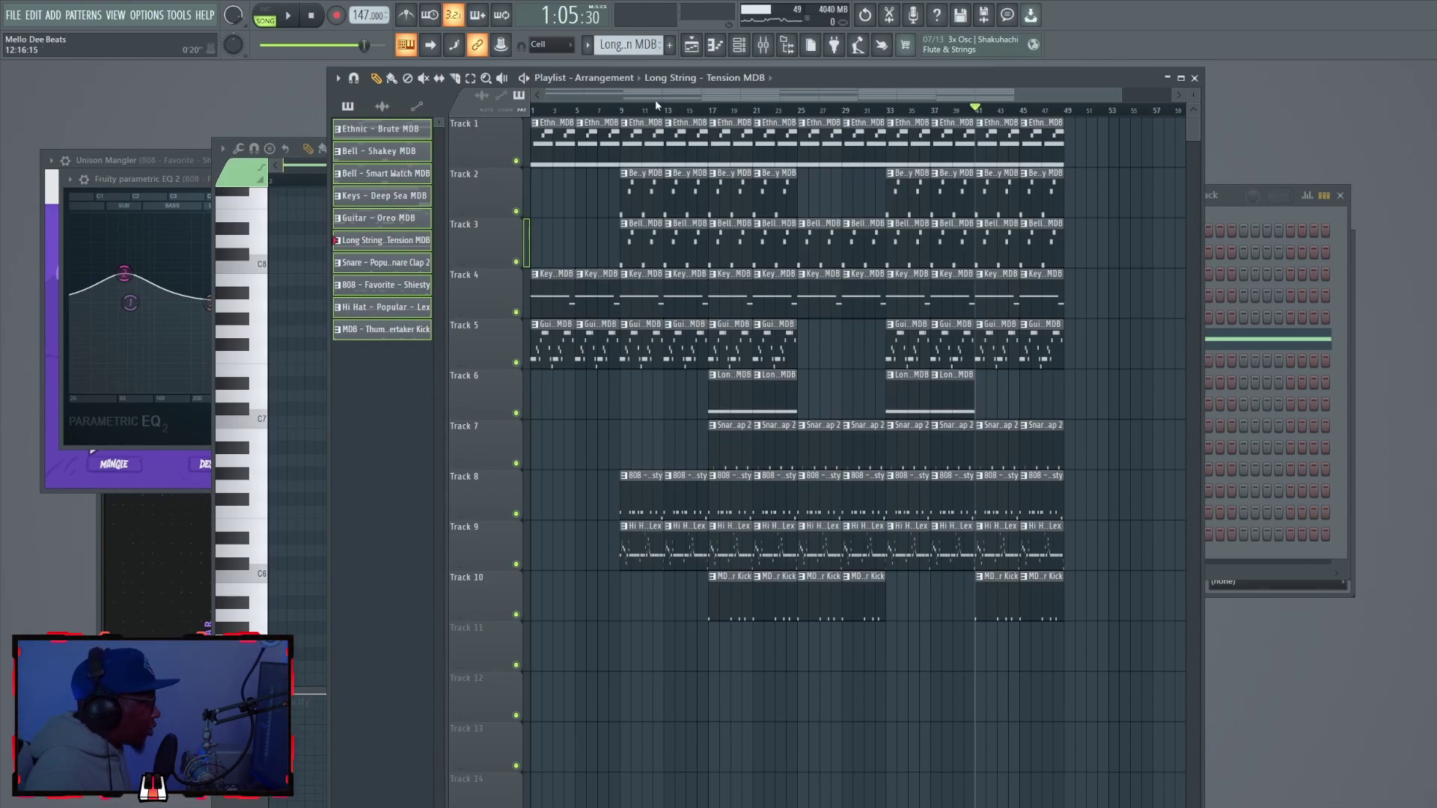
{"action": "left_click", "coordinate": [627, 110]}
{"action": "key", "text": "space"}
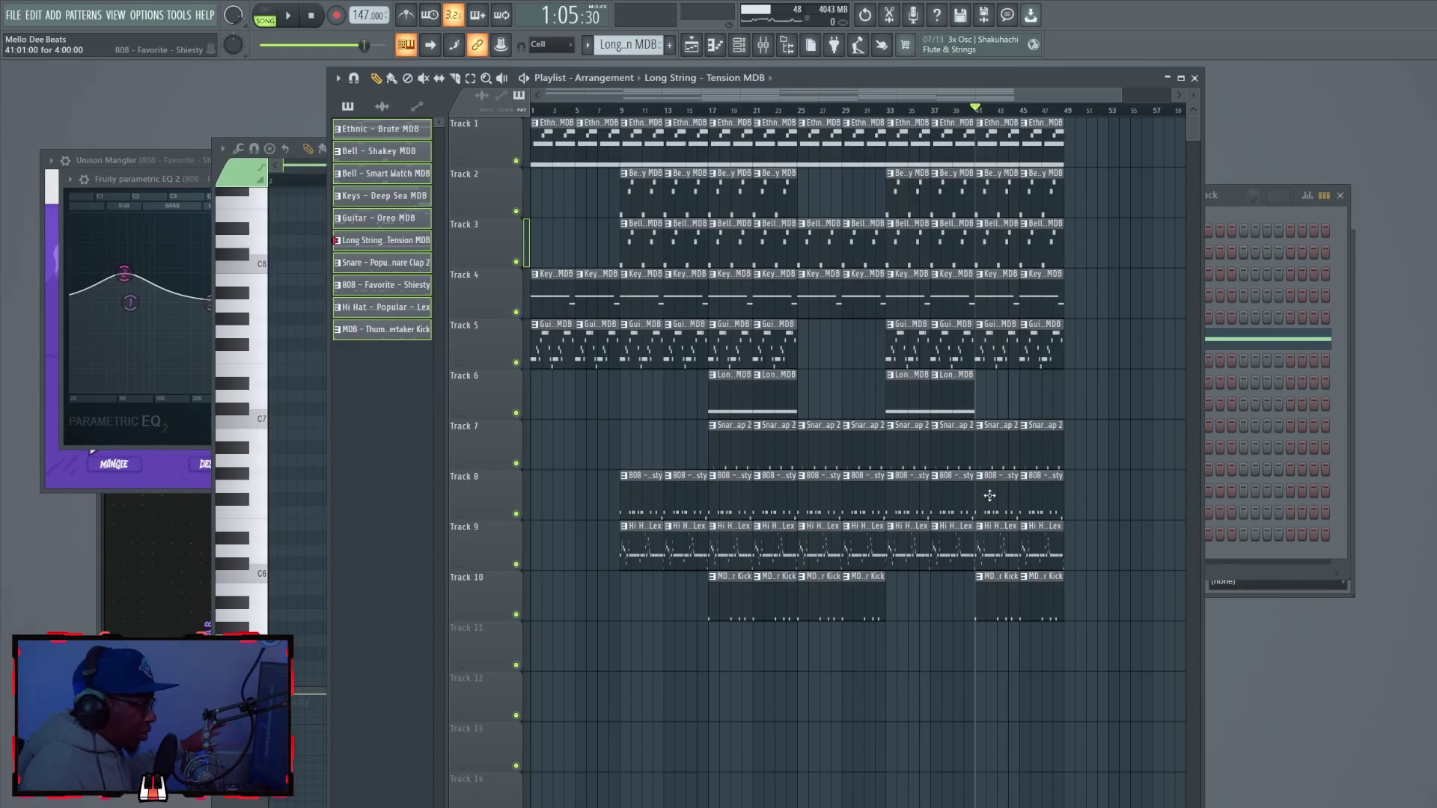
Step: Trim the last snare clip back to about bar 47 and cut a half-bar gap in the drum and 808 clips at bar 25
{"action": "scroll", "coordinate": [989, 495], "scroll_direction": "up", "scroll_amount": 5}
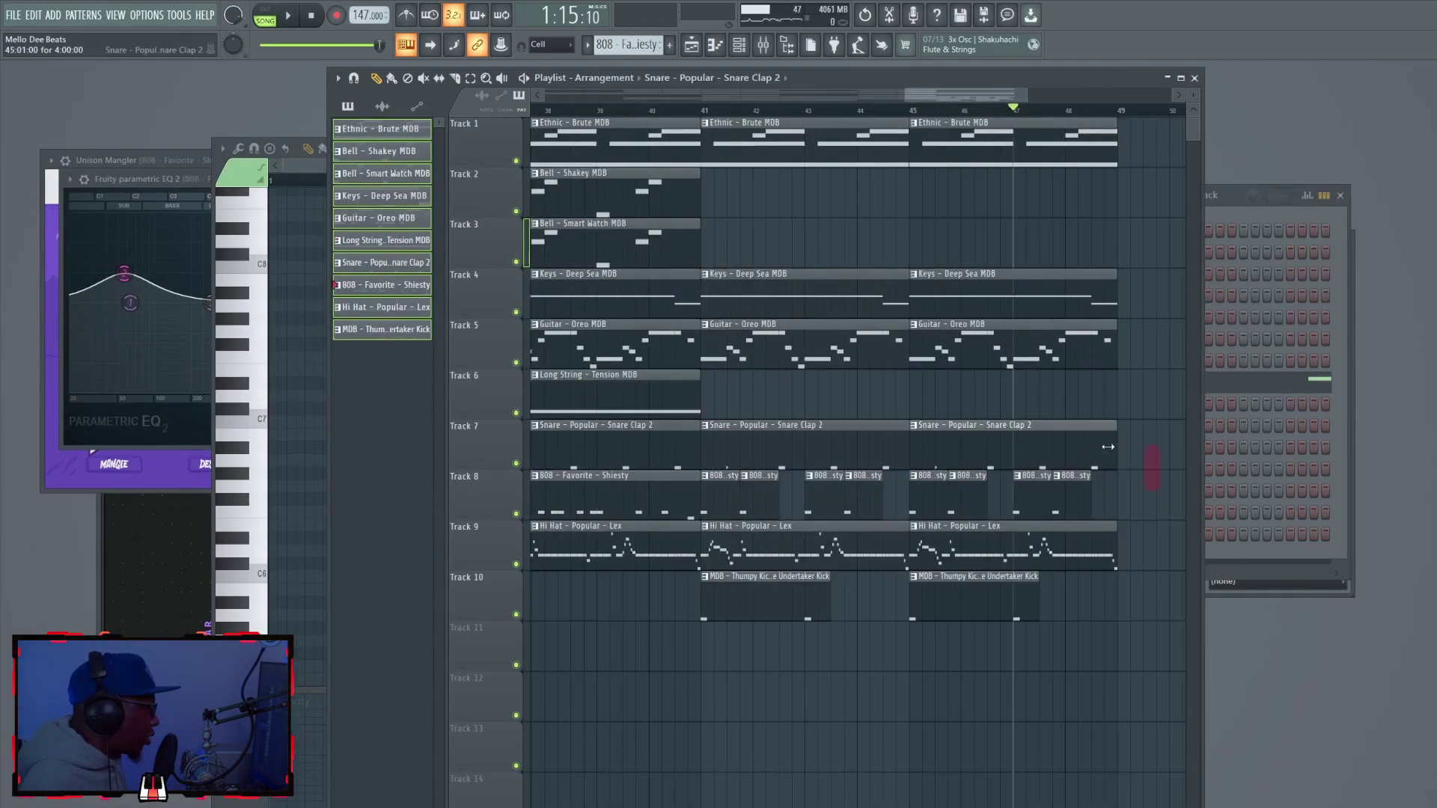
{"action": "left_click_drag", "start_coordinate": [1110, 447], "coordinate": [1018, 468]}
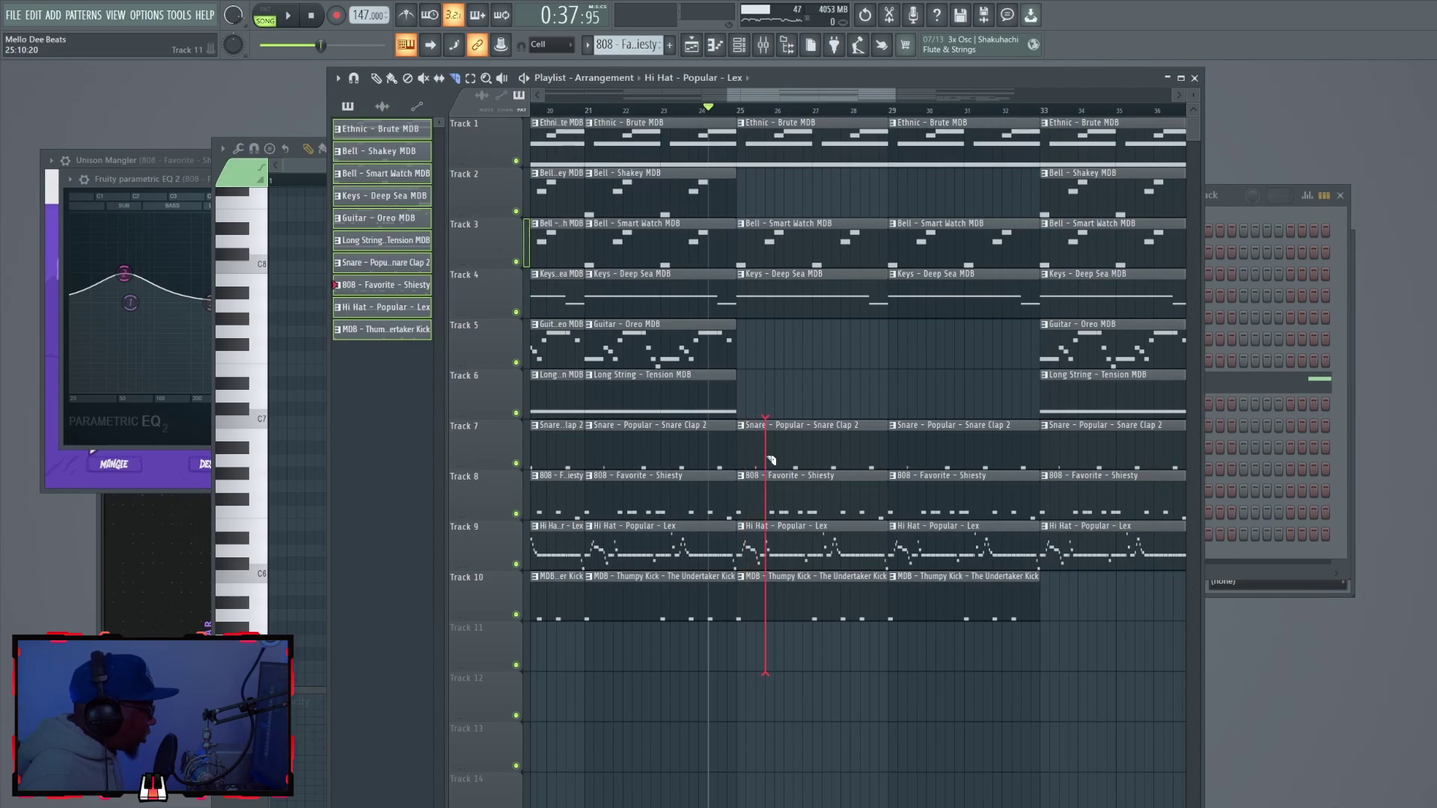
{"action": "left_click_drag", "start_coordinate": [762, 456], "coordinate": [762, 458]}
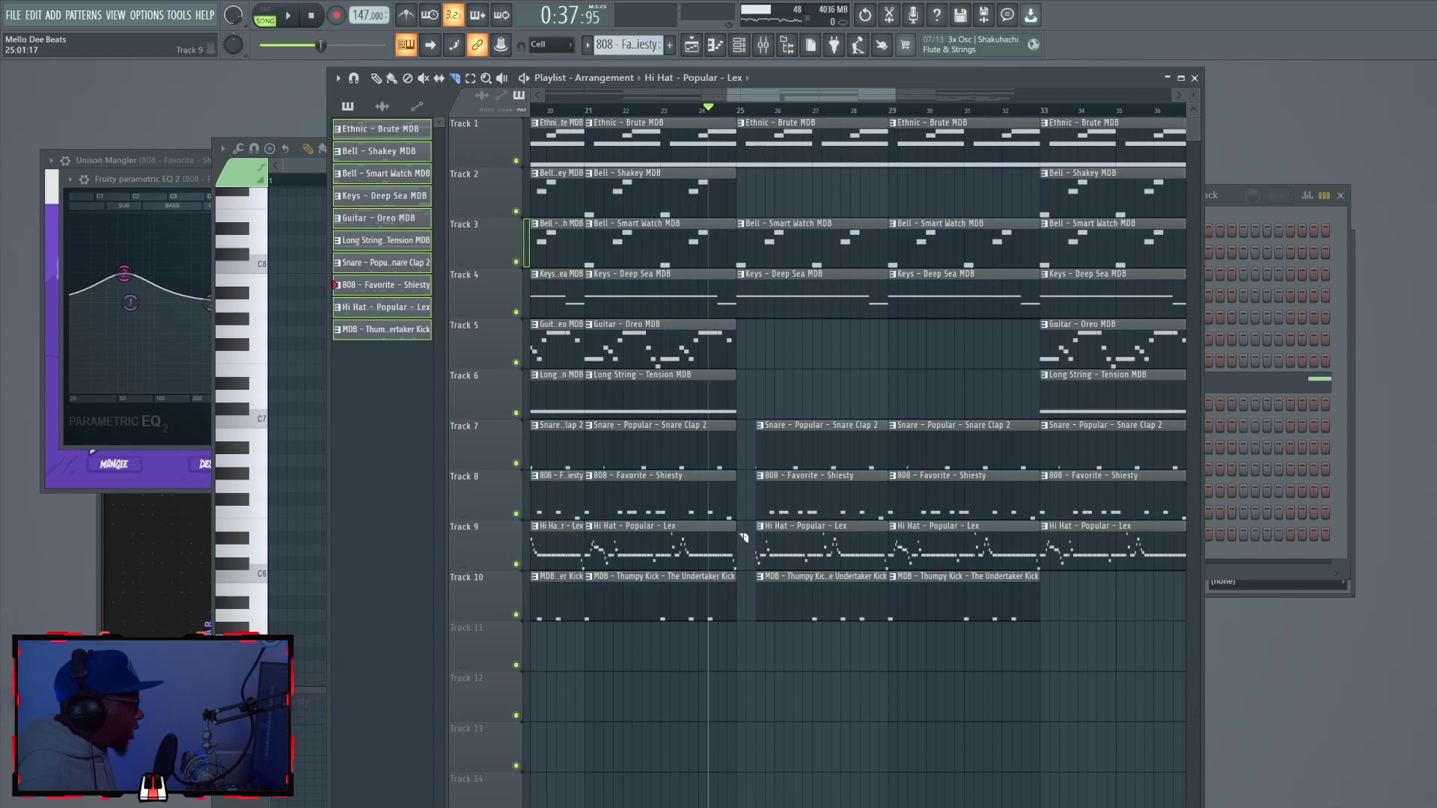
{"action": "key", "text": "space"}
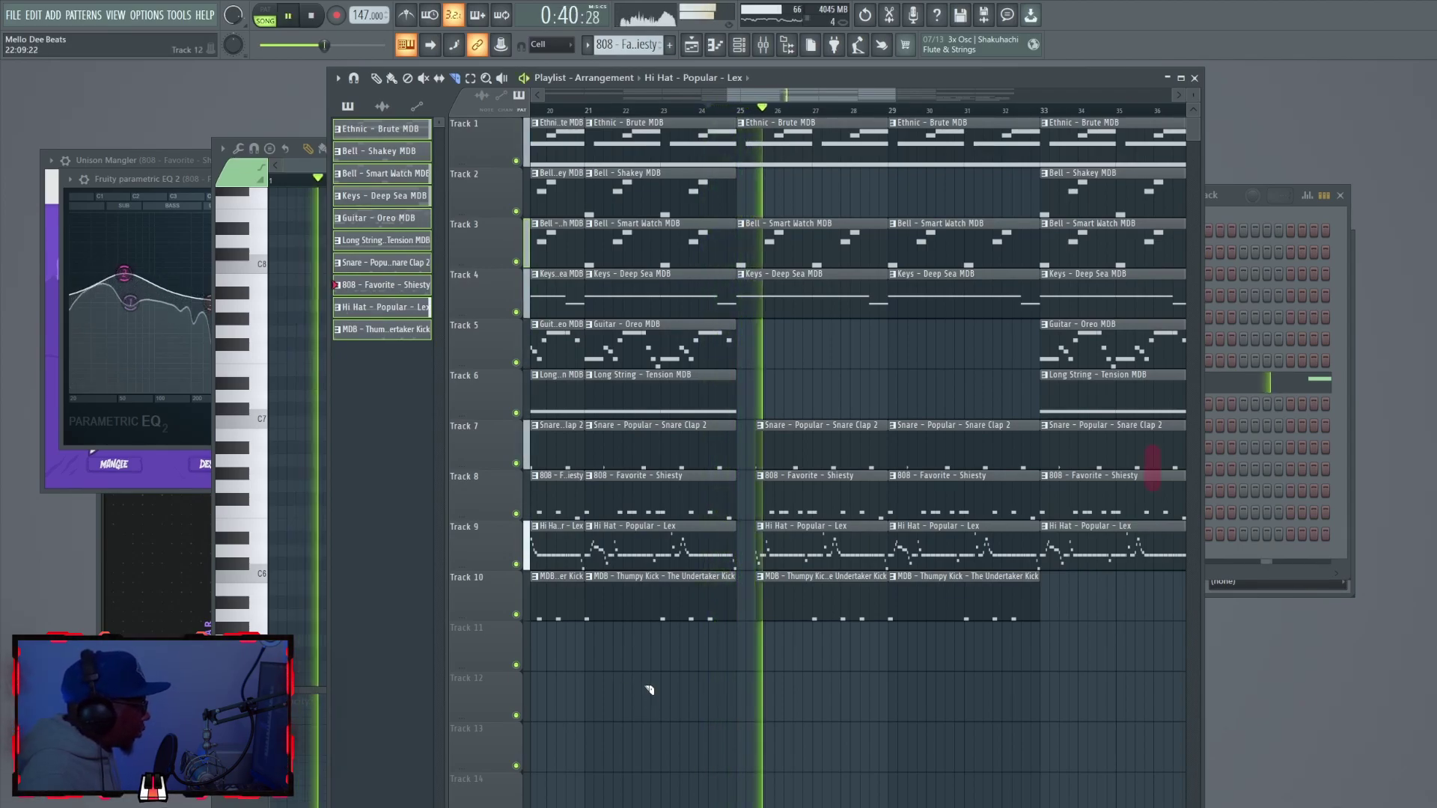
{"action": "key", "text": "space"}
Step: Play the keys, 808 and hi-hat dropouts at the end of the pre-hook in bar 16
{"action": "scroll", "coordinate": [901, 111], "scroll_direction": "down", "scroll_amount": 1}
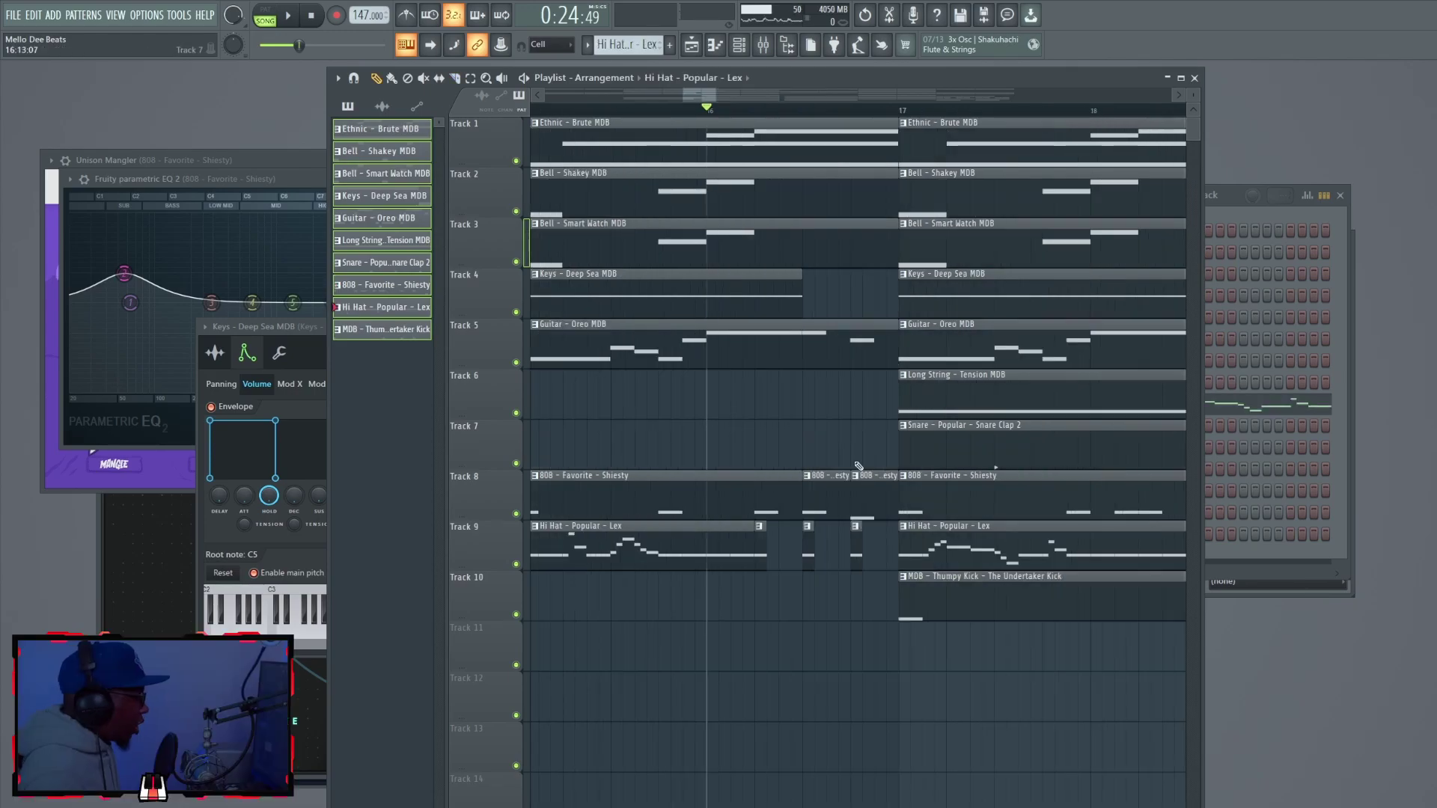
{"action": "key", "text": "space"}
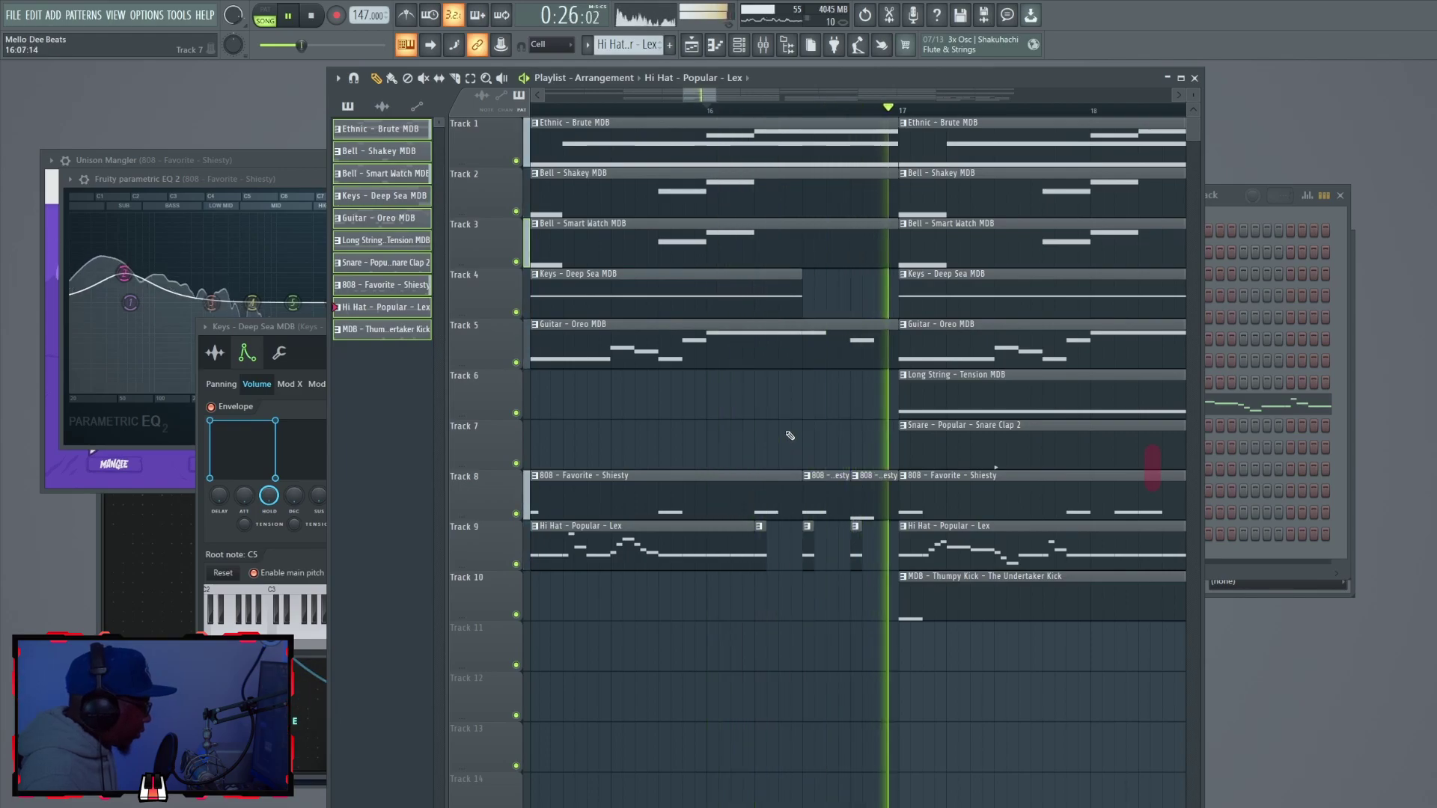
{"action": "key", "text": "space"}
Step: Play the riser transition into bar 9 and the impact effect at the start of the hook, bar 17
{"action": "scroll", "coordinate": [712, 98], "scroll_direction": "down", "scroll_amount": 5}
{"action": "left_click_drag", "start_coordinate": [712, 98], "coordinate": [923, 99]}
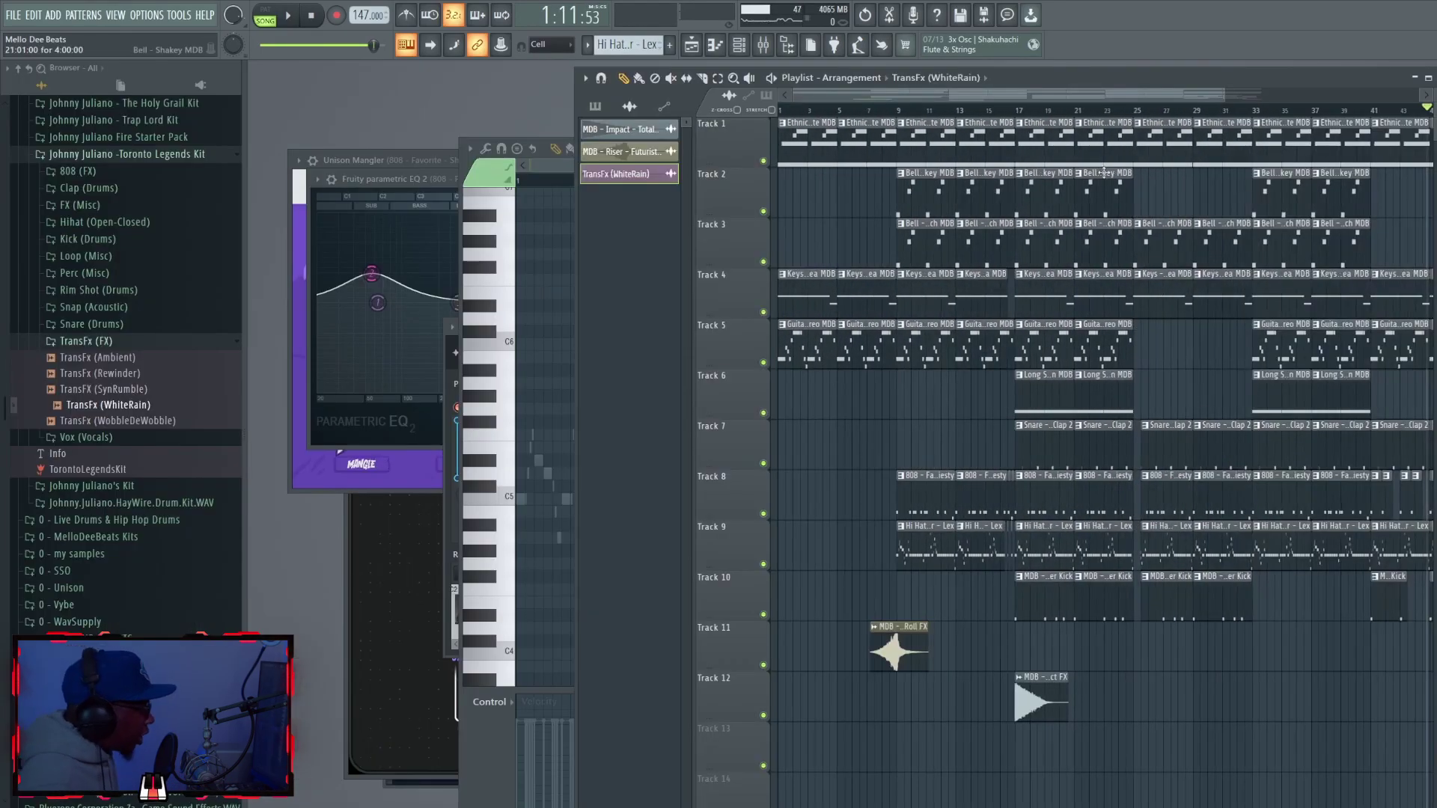
{"action": "left_click", "coordinate": [880, 113]}
{"action": "key", "text": "space"}
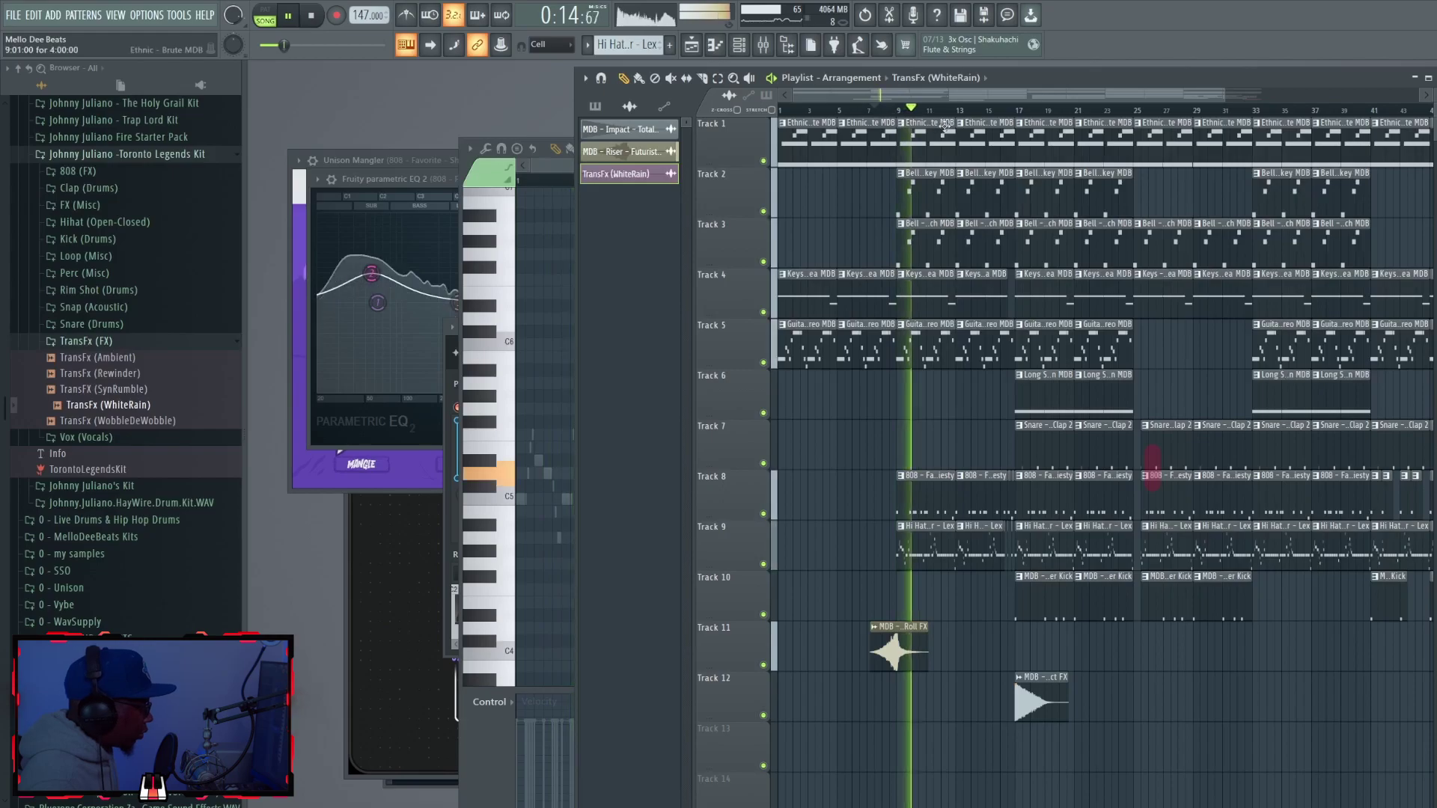
{"action": "key", "text": "space"}
{"action": "left_click", "coordinate": [1012, 112]}
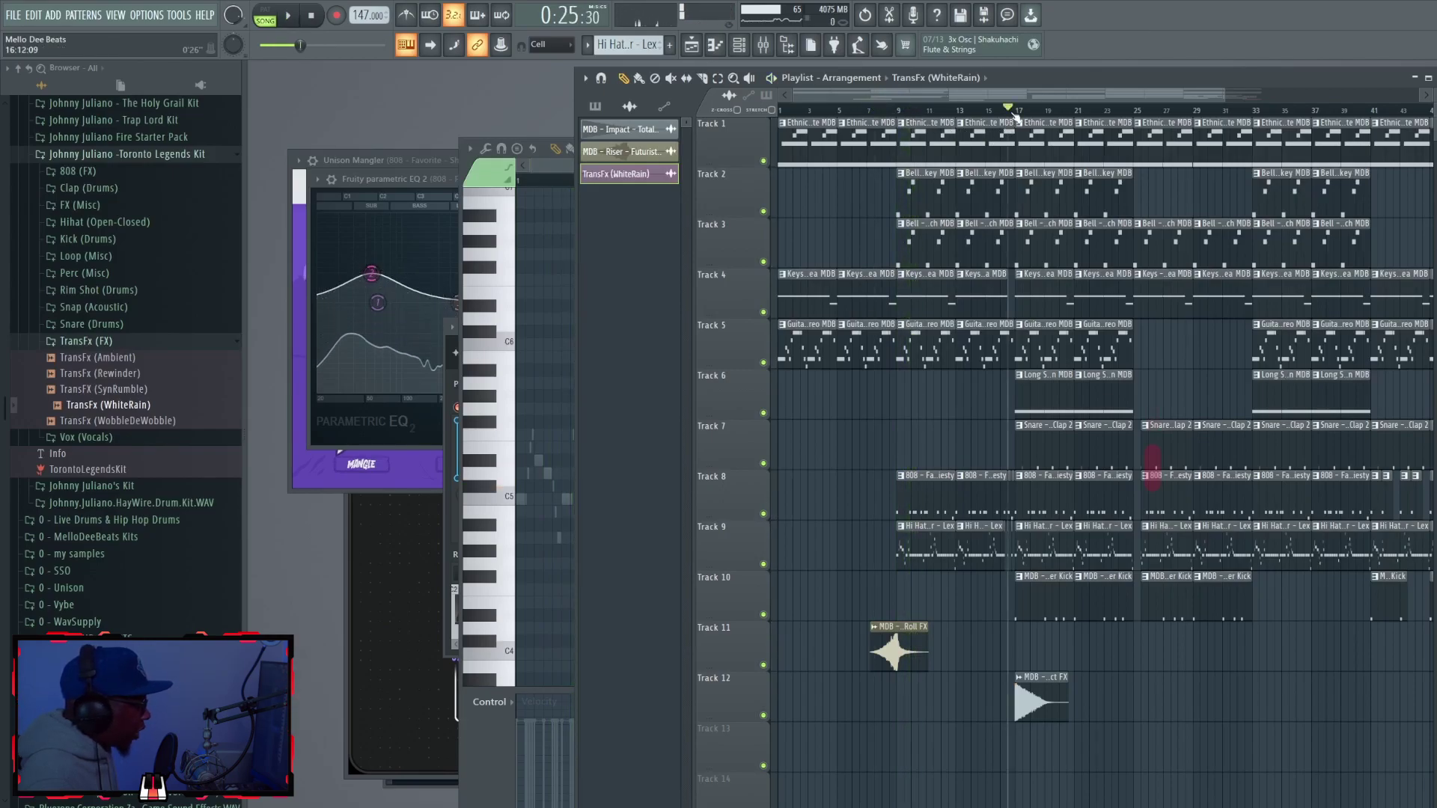
{"action": "key", "text": "space"}
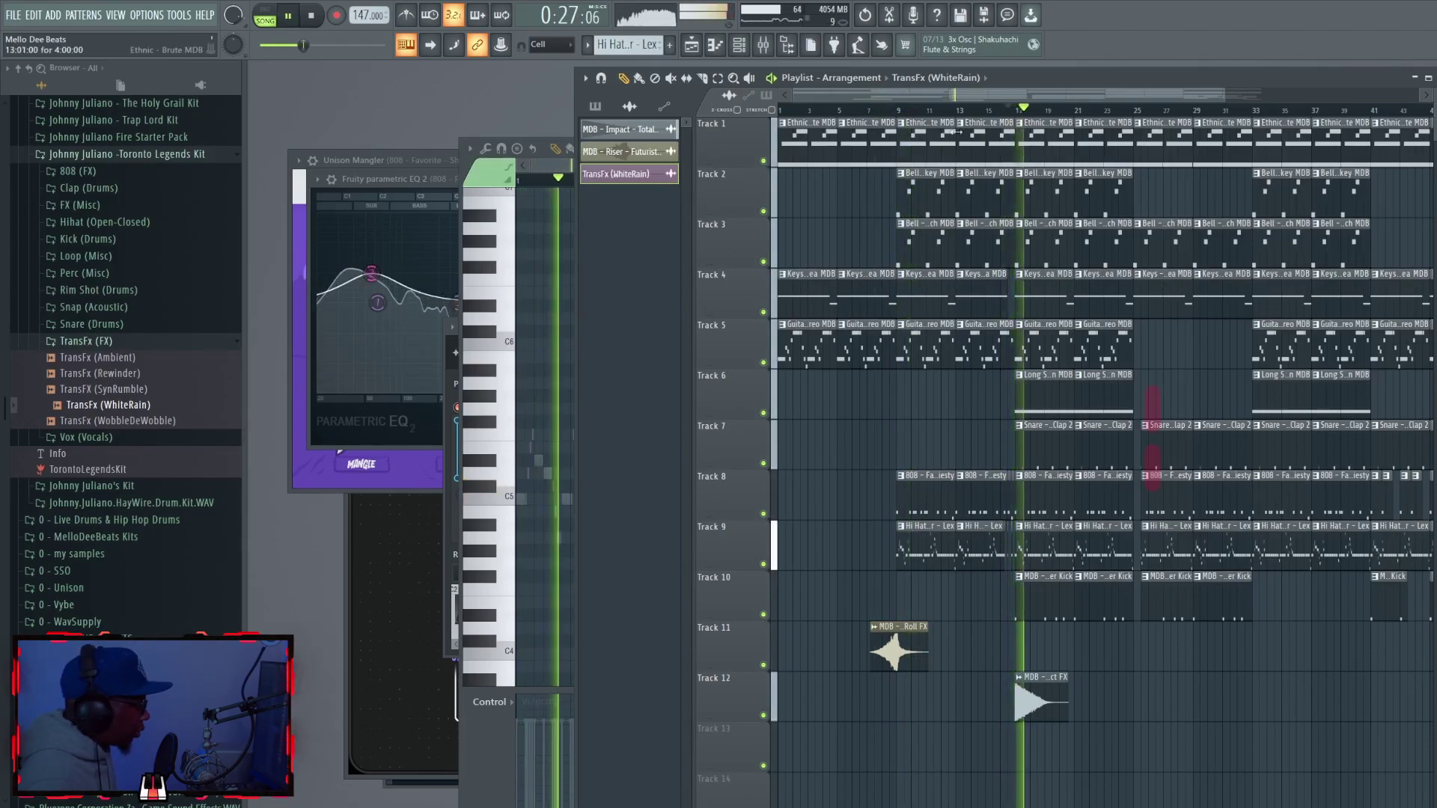
{"action": "key", "text": "space"}
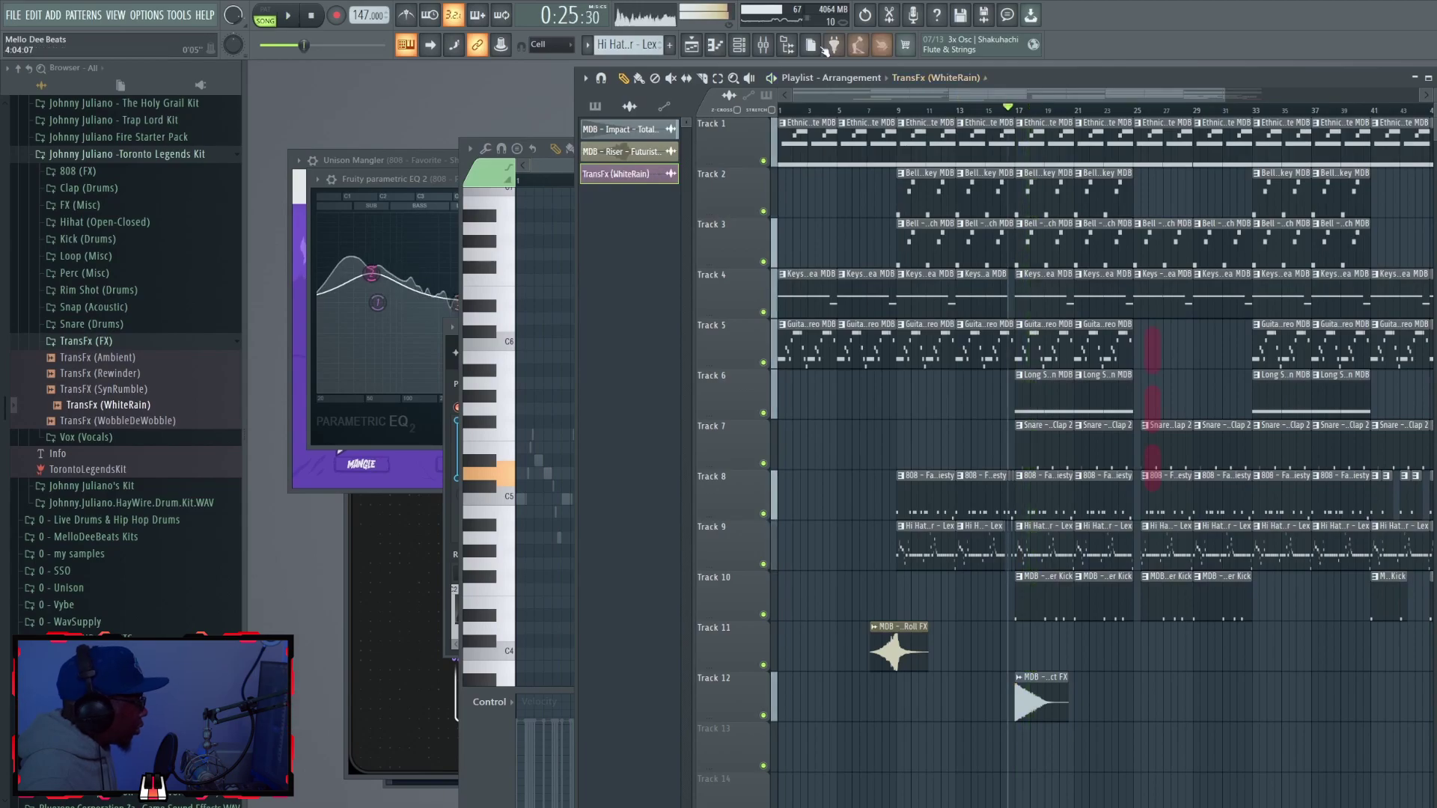
Step: Cue playback just before the TransFx (WhiteRain) clip near bar 47
{"action": "left_click", "coordinate": [783, 47]}
{"action": "left_click", "coordinate": [775, 48]}
{"action": "left_click_drag", "start_coordinate": [1186, 96], "coordinate": [1362, 96]}
{"action": "left_click", "coordinate": [1183, 111]}
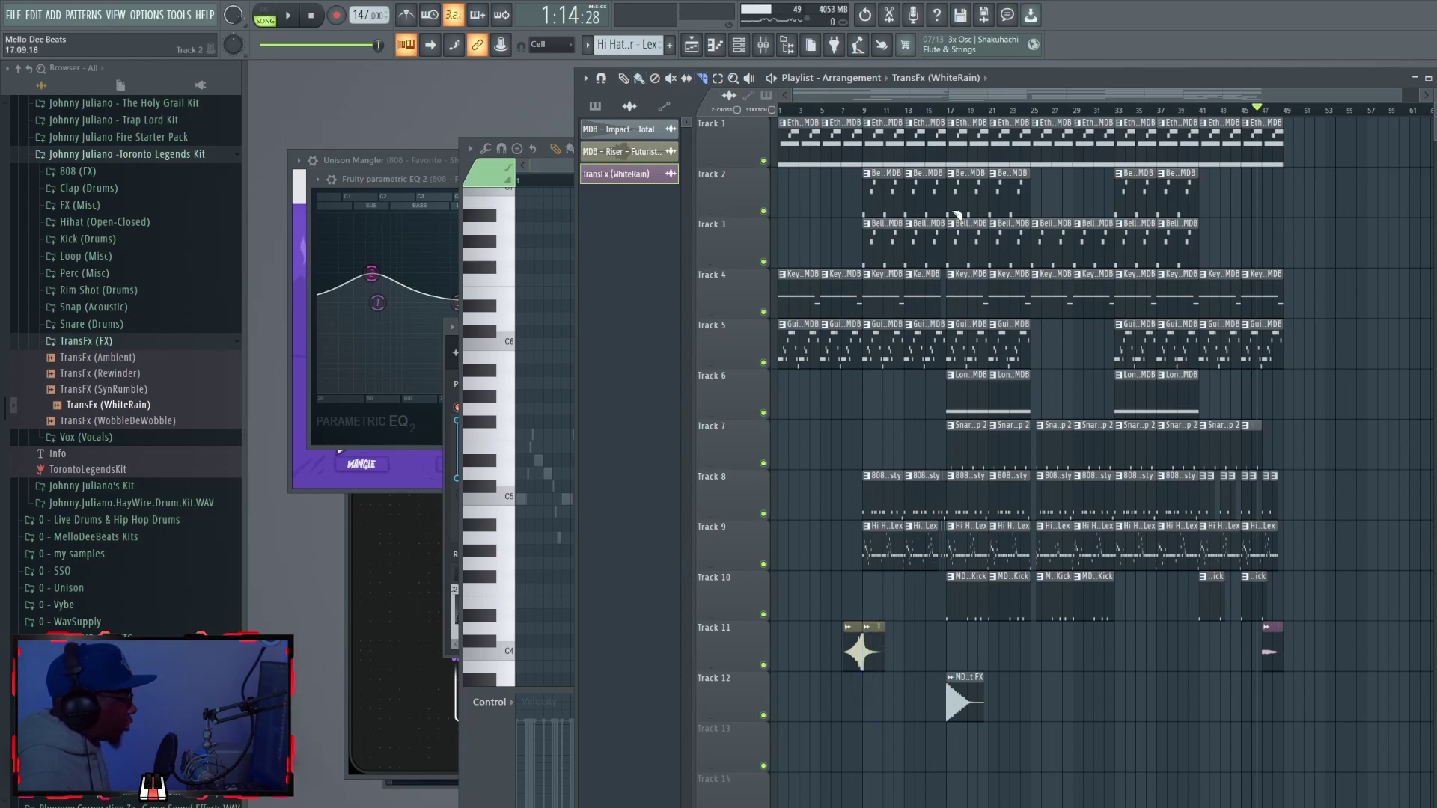
Step: Duplicate all clips in bars 9 to 48 so that the copy starts at bar 49
{"action": "left_click_drag", "start_coordinate": [1286, 113], "coordinate": [886, 121]}
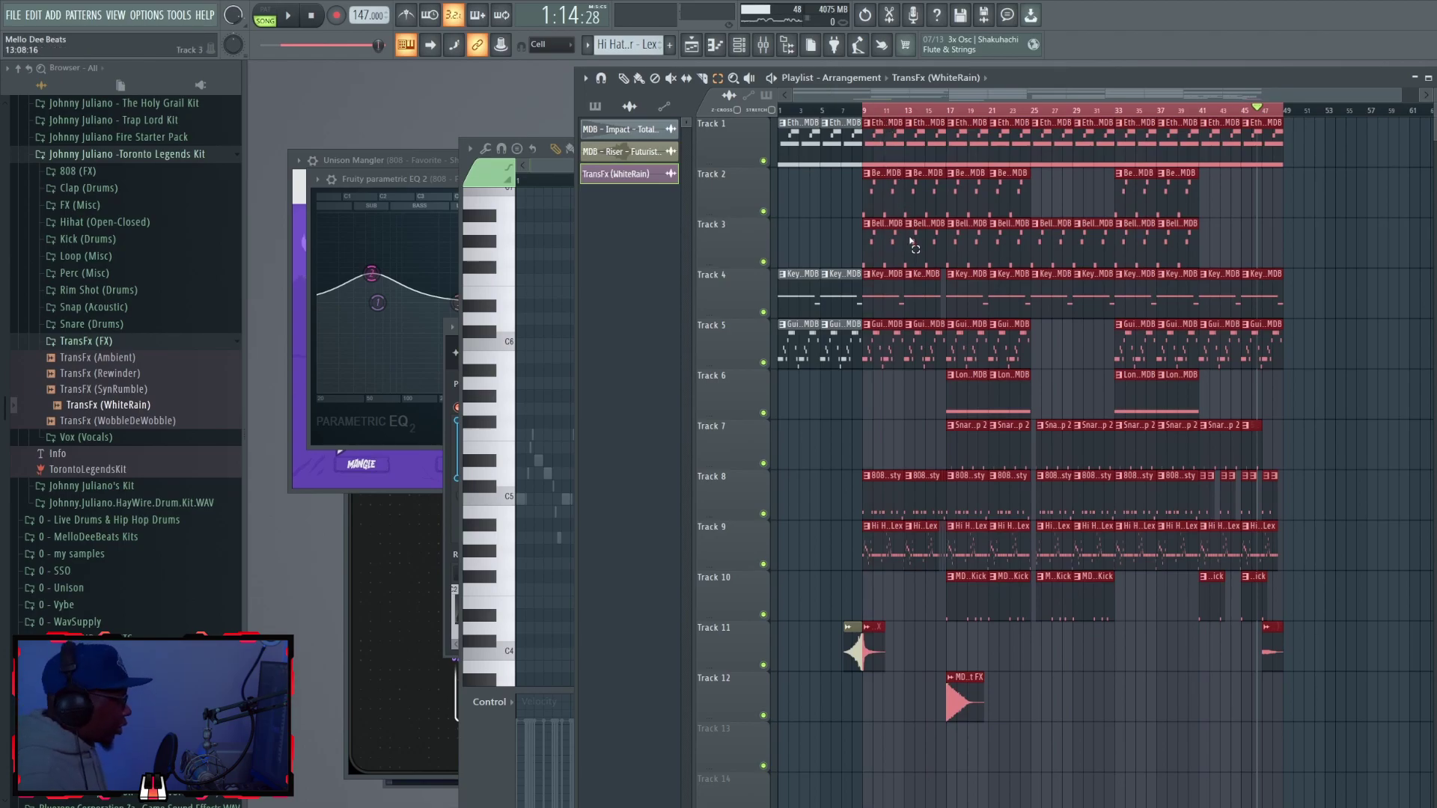
{"action": "key", "text": "ctrl+b"}
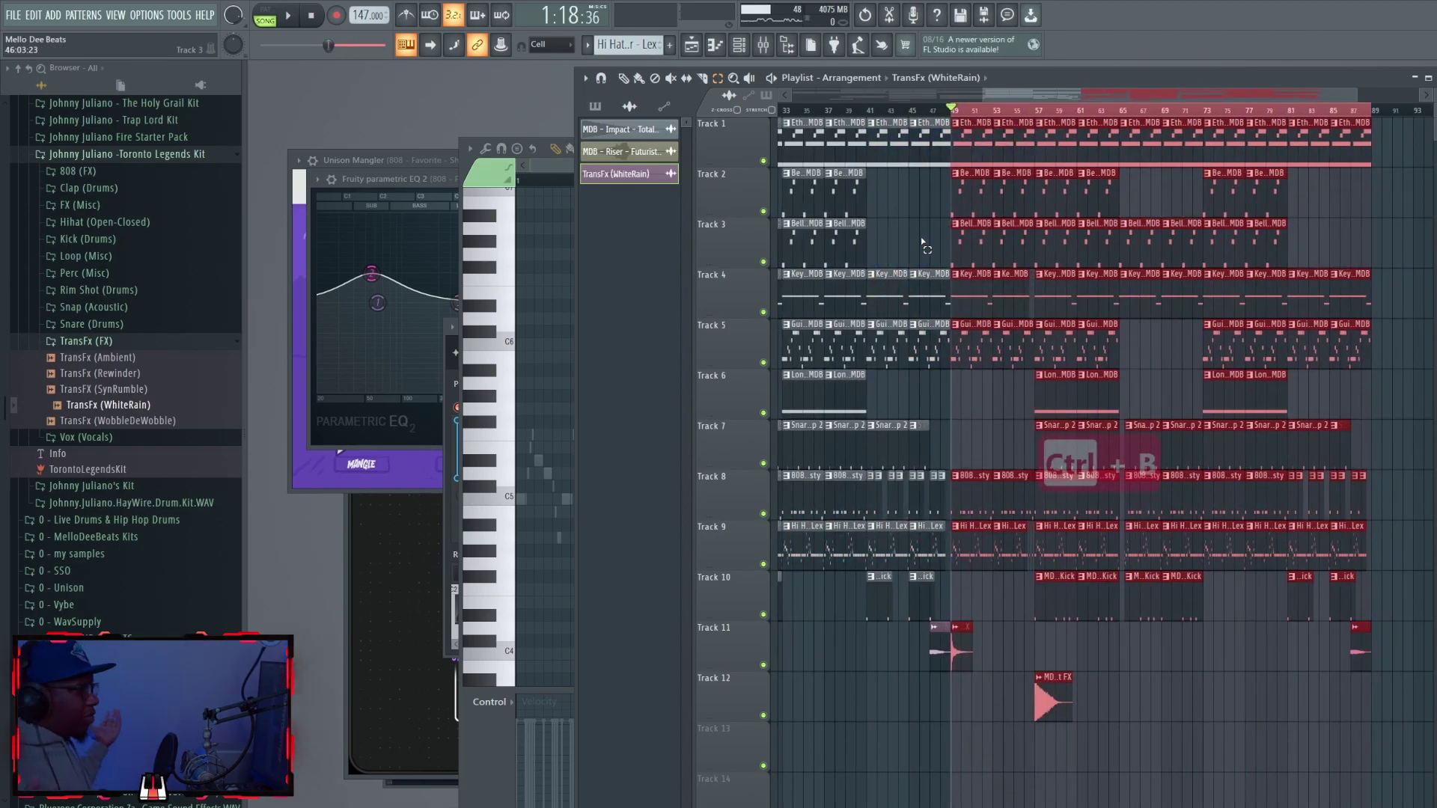
{"action": "left_click", "coordinate": [922, 242]}
Step: Copy the pre-hook and hook clips in bars 9 to 24 and paste them from bar 89
{"action": "left_click_drag", "start_coordinate": [1005, 96], "coordinate": [1162, 114]}
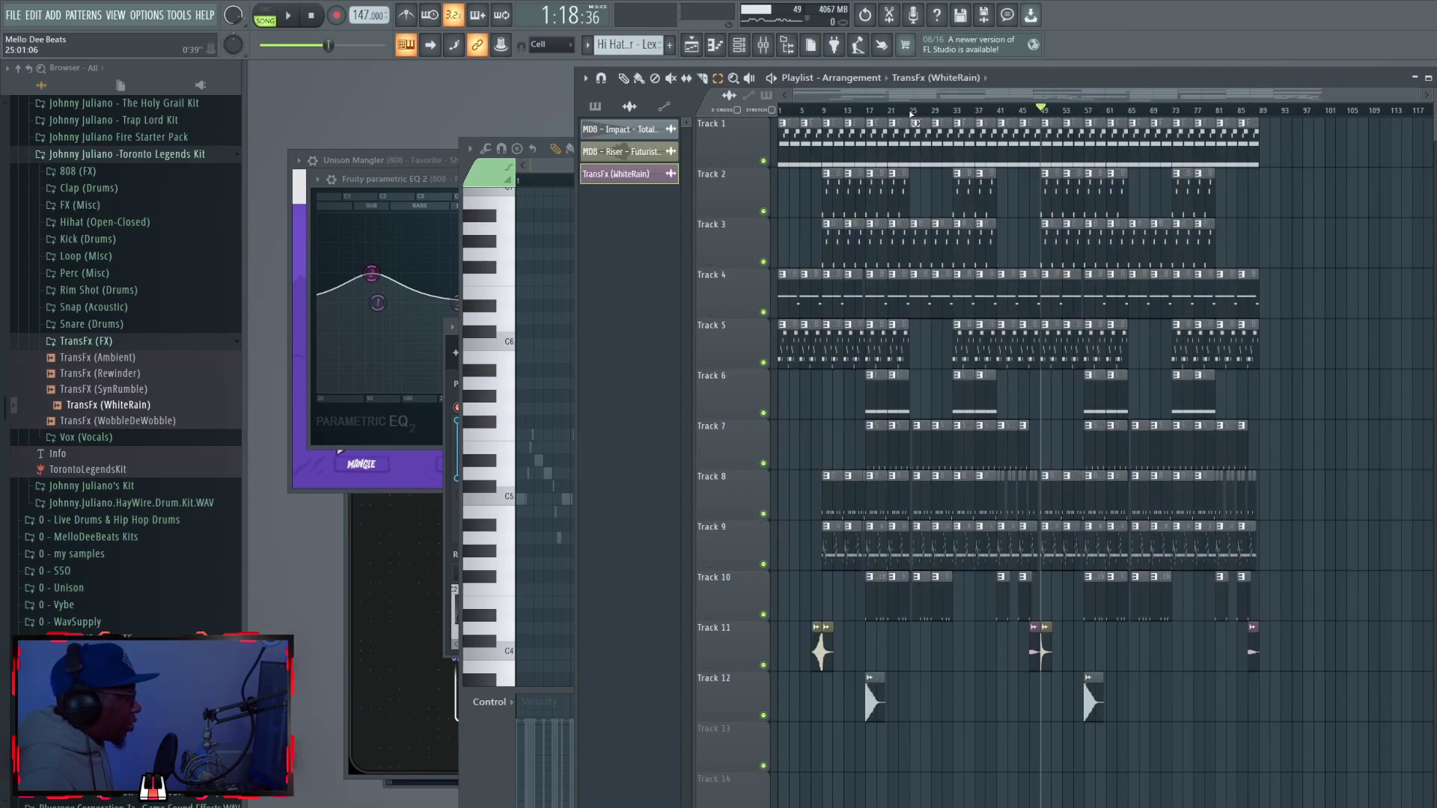
{"action": "left_click_drag", "start_coordinate": [821, 110], "coordinate": [908, 110]}
{"action": "key", "text": "ctrl+c"}
{"action": "left_click_drag", "start_coordinate": [953, 96], "coordinate": [1433, 82]}
{"action": "key", "text": "ctrl+v"}
Step: Add two Ethnic - Brute MDB clips on Track 1 at bars 105 to 112 as an outro, then view the whole arrangement
{"action": "scroll", "coordinate": [866, 159], "scroll_direction": "left", "scroll_amount": 3}
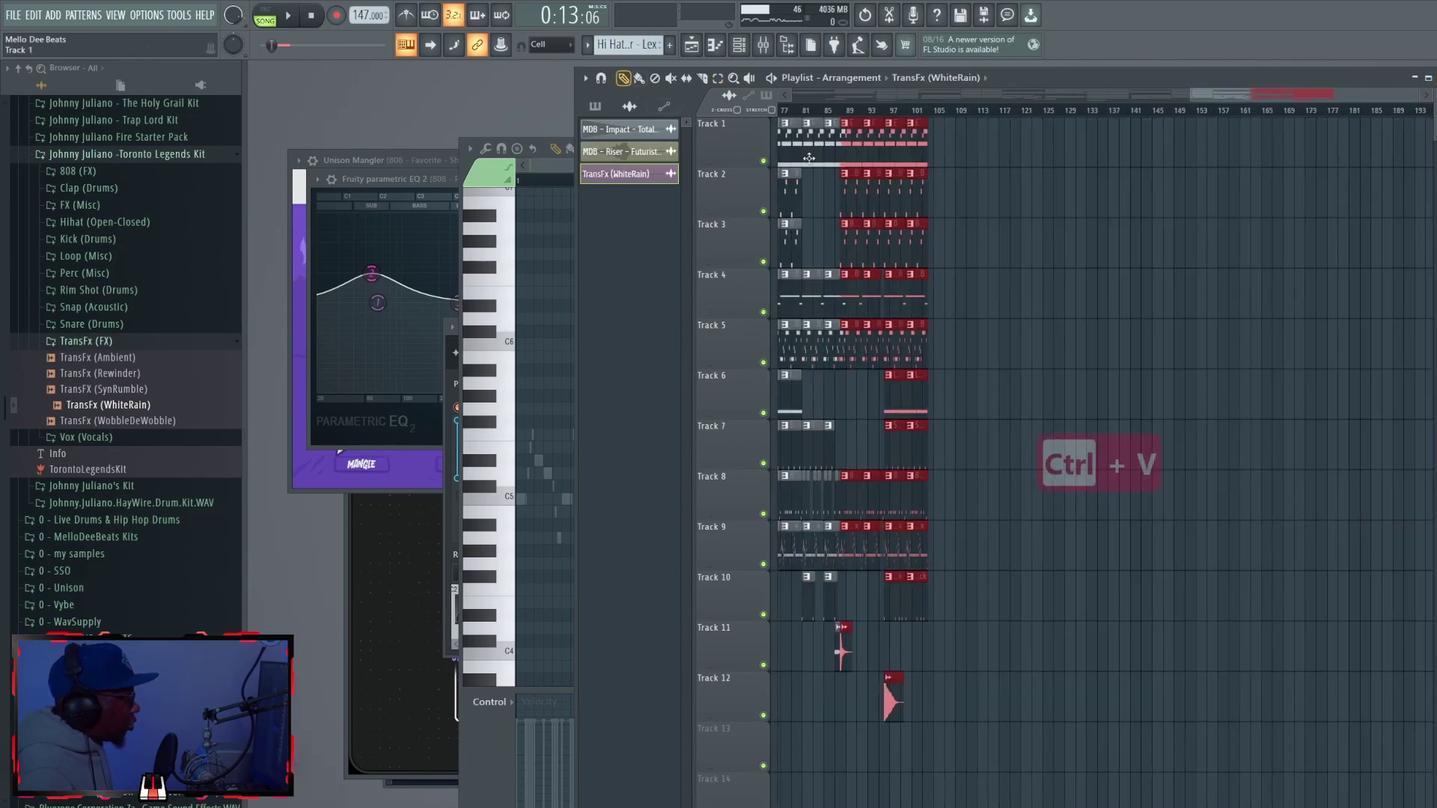
{"action": "left_click_drag", "start_coordinate": [856, 156], "coordinate": [875, 156]}
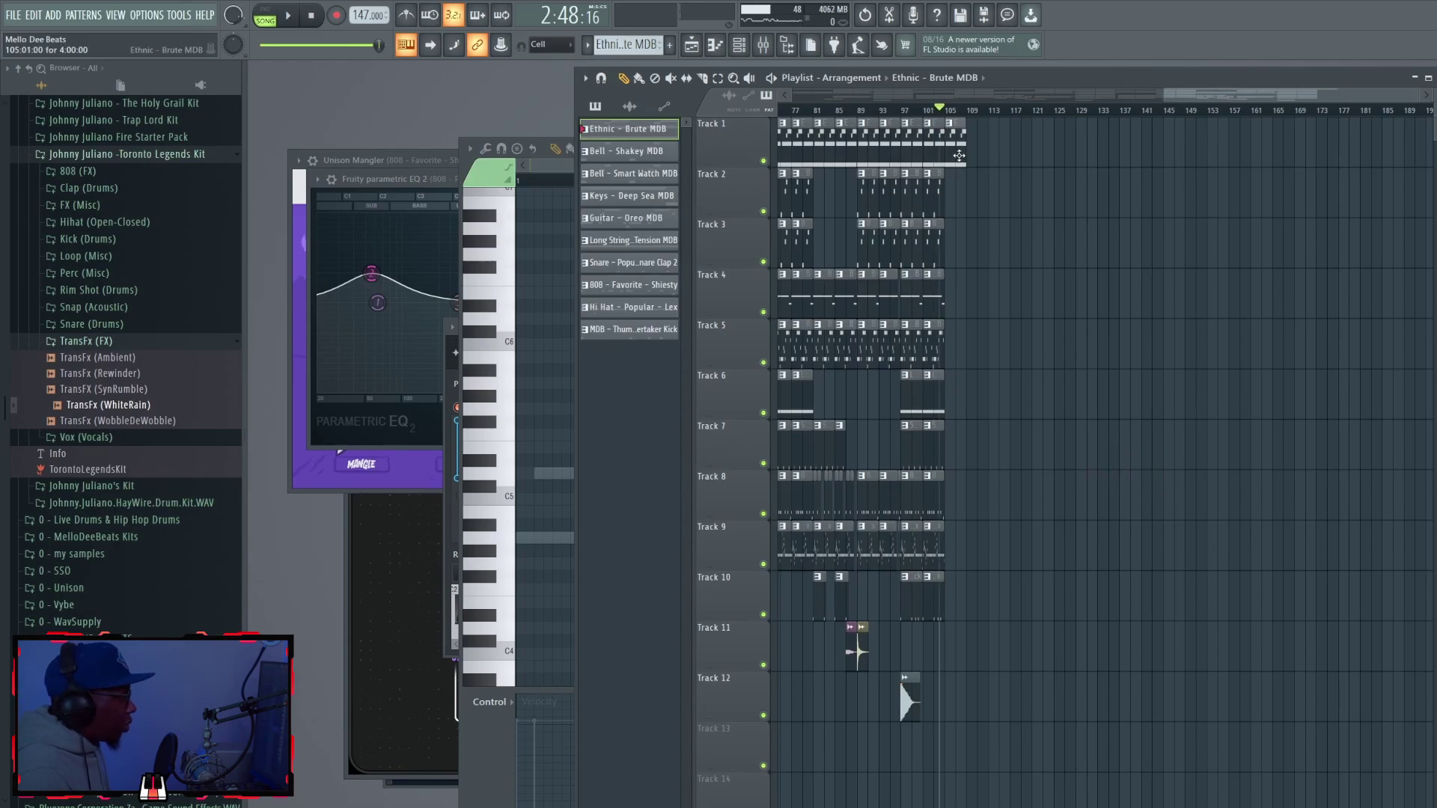
{"action": "left_click_drag", "start_coordinate": [972, 147], "coordinate": [967, 147]}
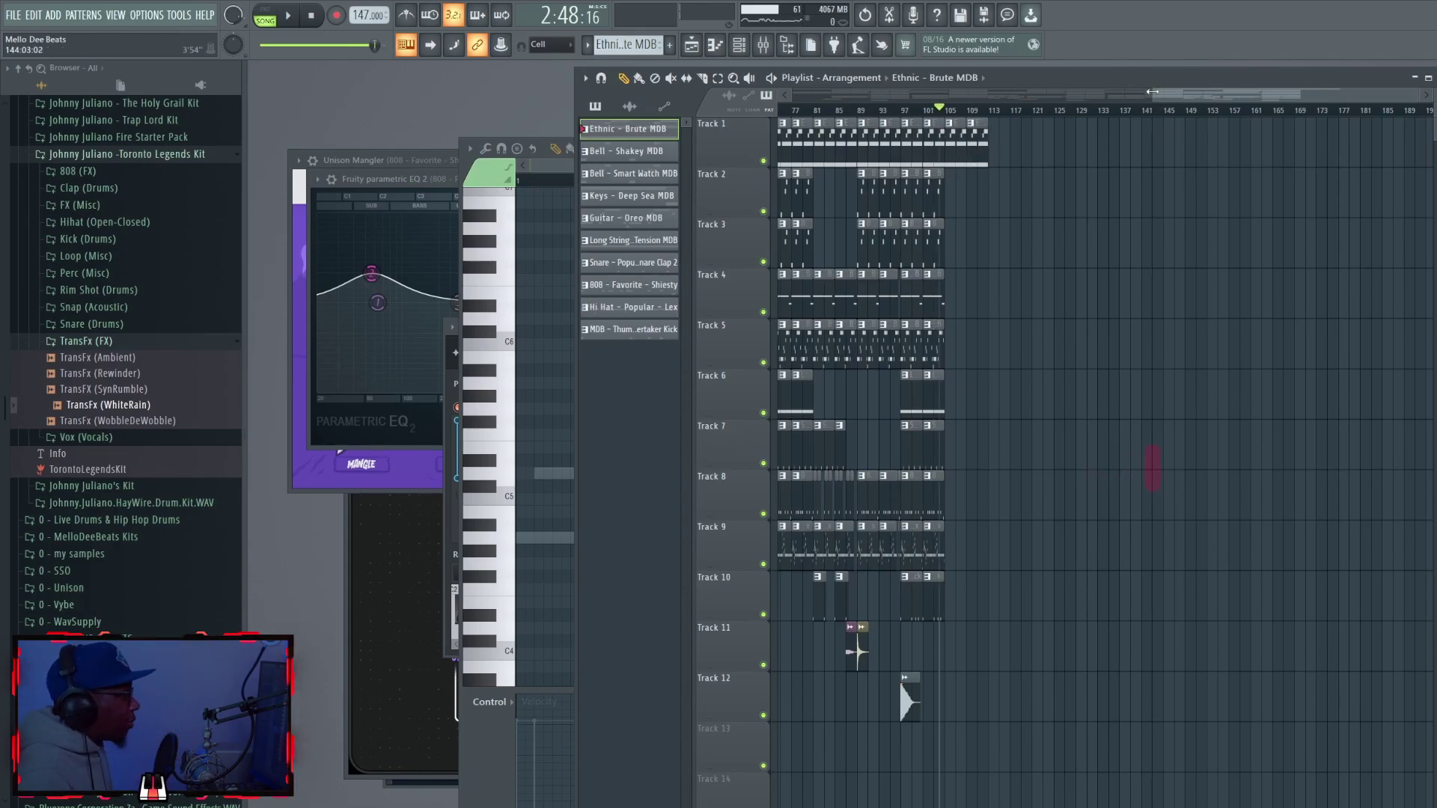
{"action": "left_click_drag", "start_coordinate": [1152, 95], "coordinate": [704, 146]}
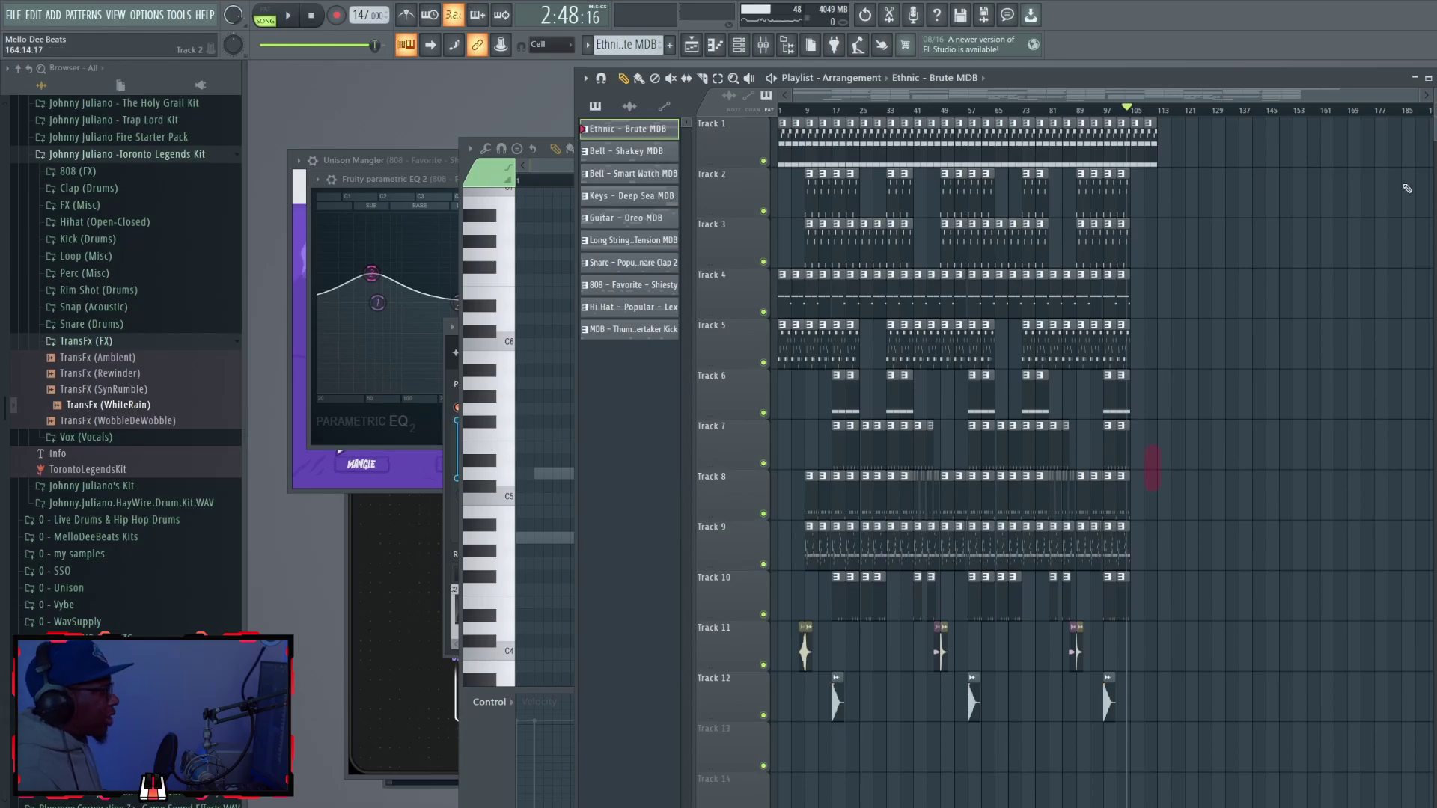